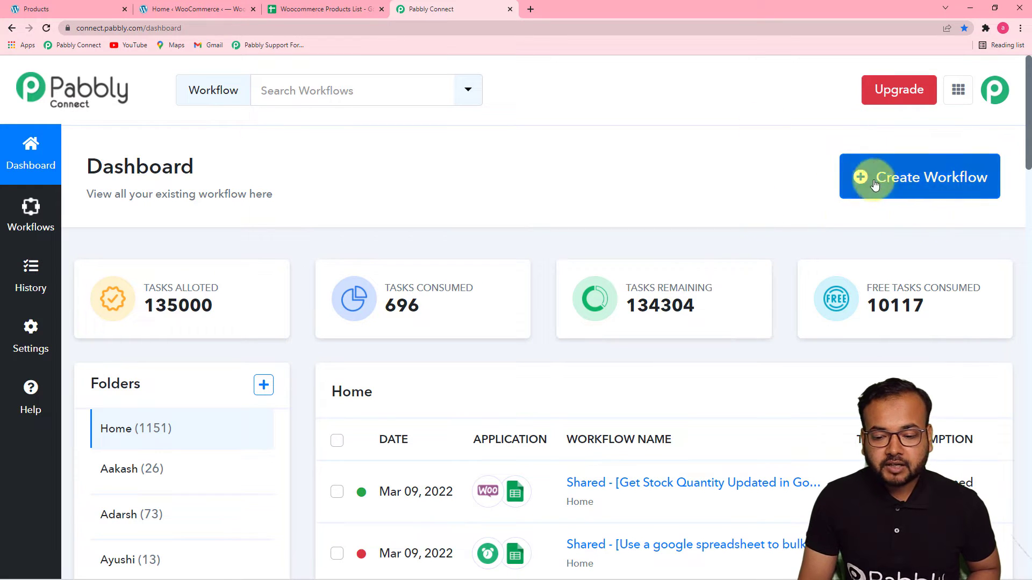
Create a workflow whose name begins "Update Stock status on Every Order from WooCommerce in".
{"action": "left_click", "coordinate": [943, 183]}
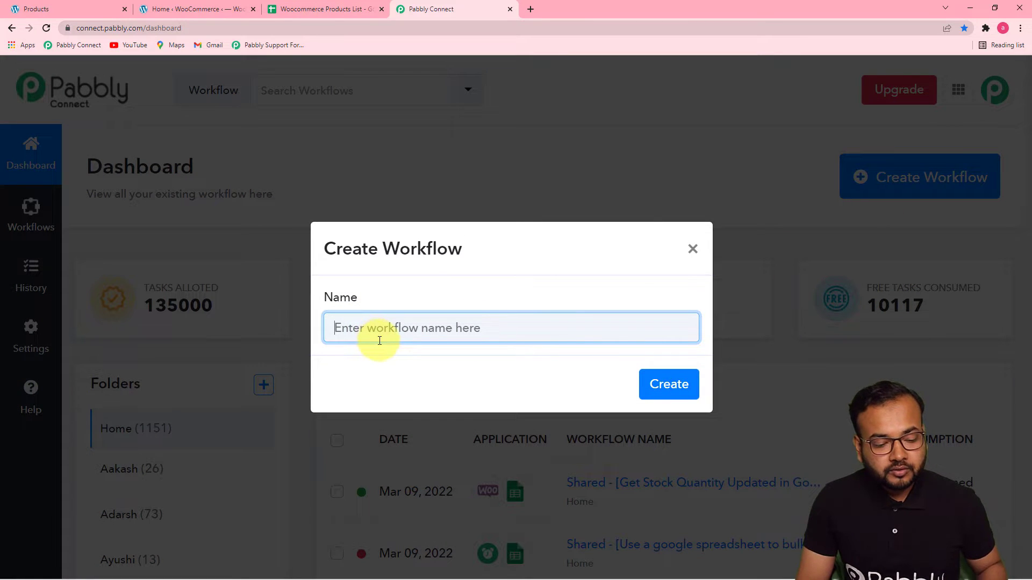
{"action": "key", "text": "ctrl+v"}
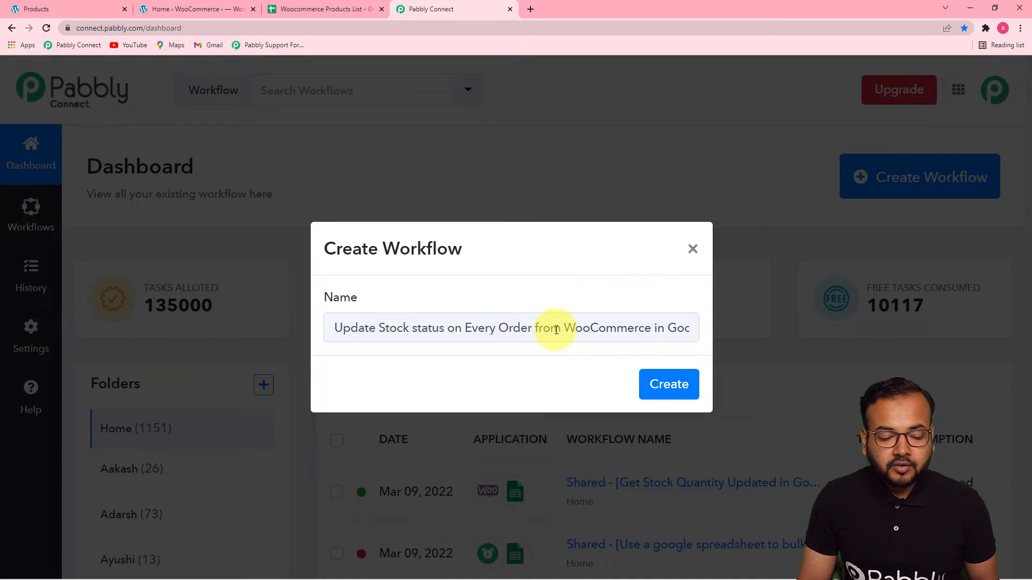
{"action": "left_click", "coordinate": [685, 334]}
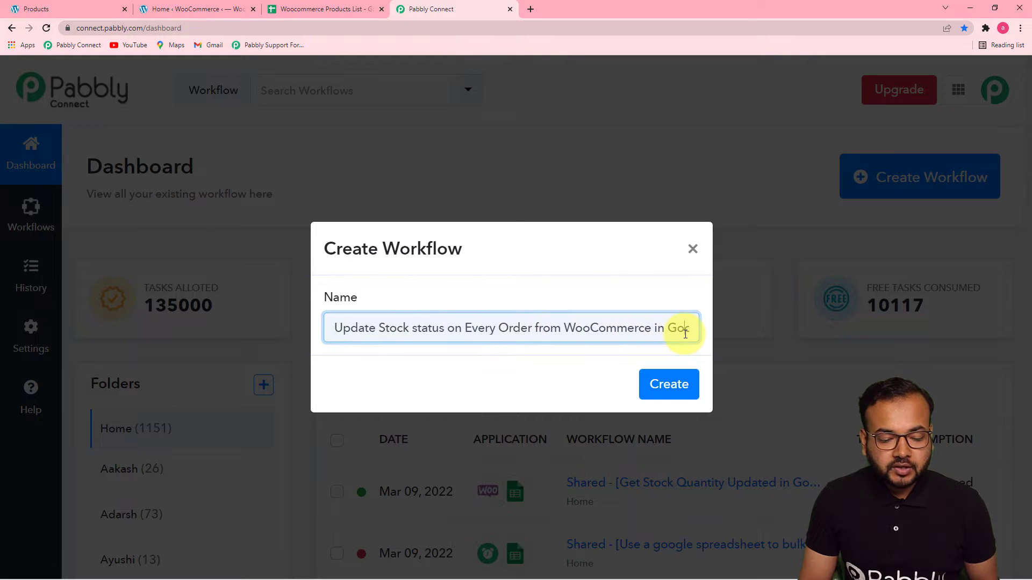
{"action": "left_click", "coordinate": [657, 385]}
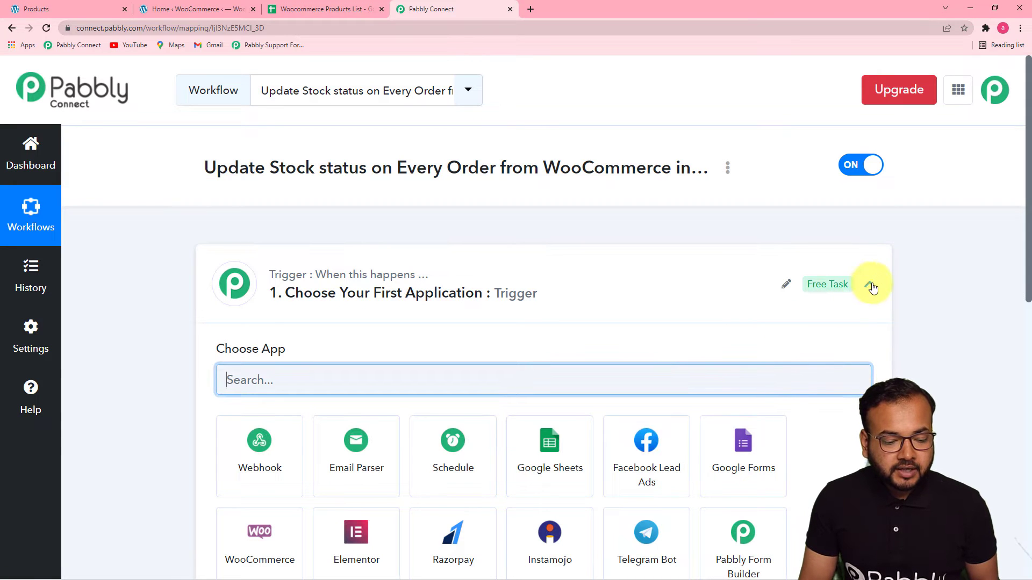
Search the trigger apps for "woo" and choose WooCommerce as the workflow's trigger application.
{"action": "left_click", "coordinate": [870, 283]}
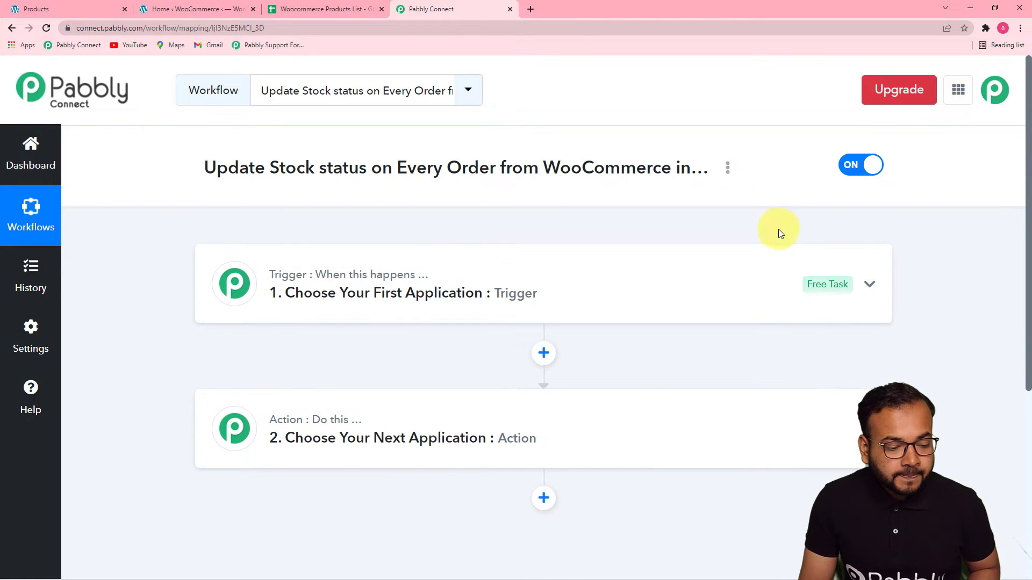
{"action": "left_click", "coordinate": [384, 296]}
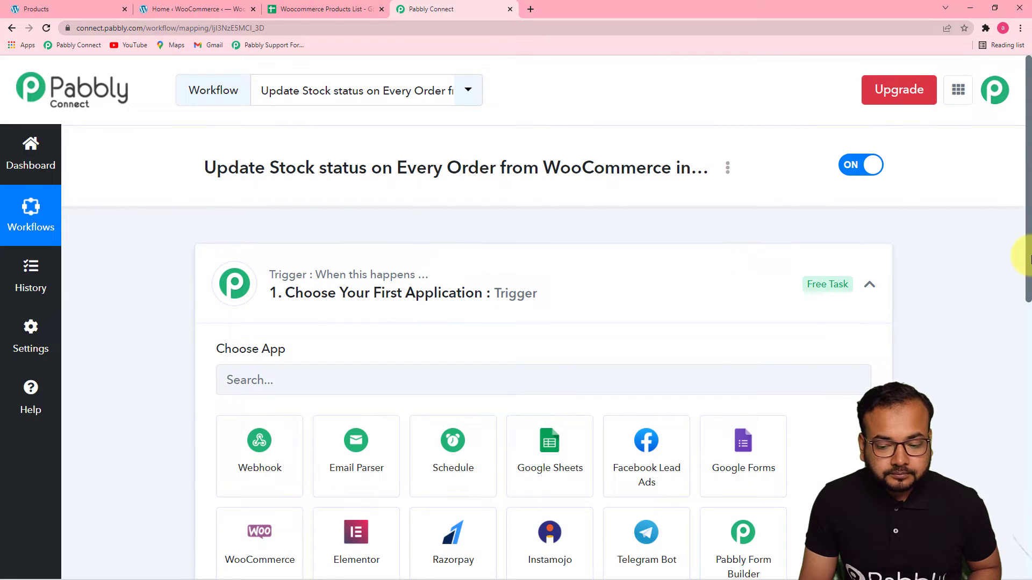
{"action": "scroll", "coordinate": [1028, 253], "scroll_direction": "down", "scroll_amount": 3}
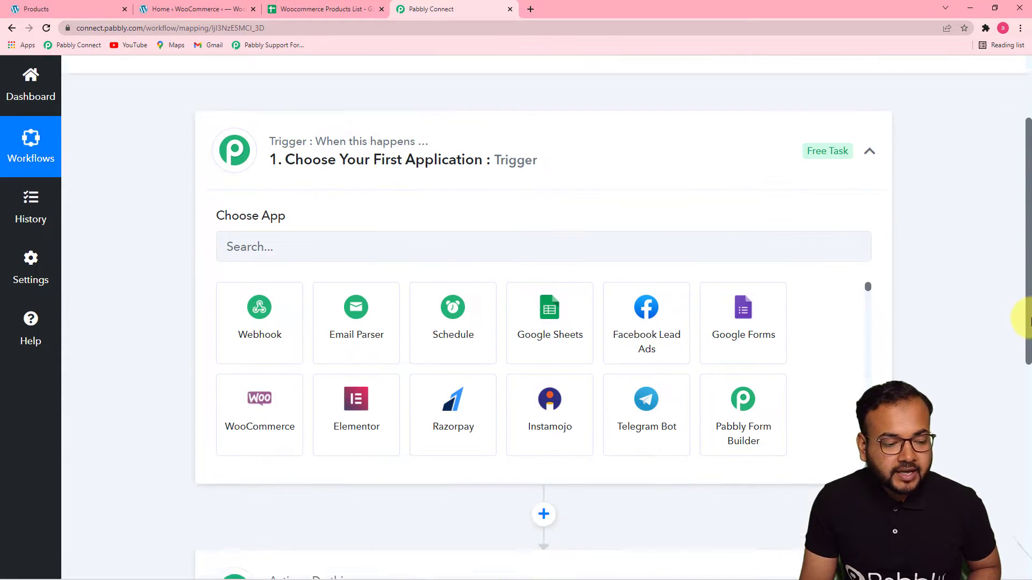
{"action": "left_click", "coordinate": [384, 218]}
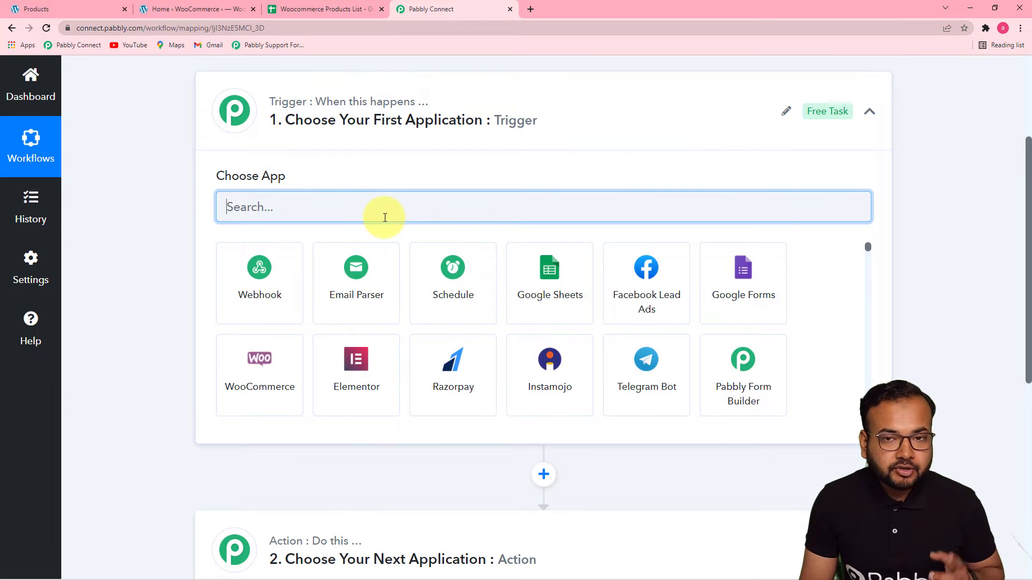
{"action": "type", "text": "woo"}
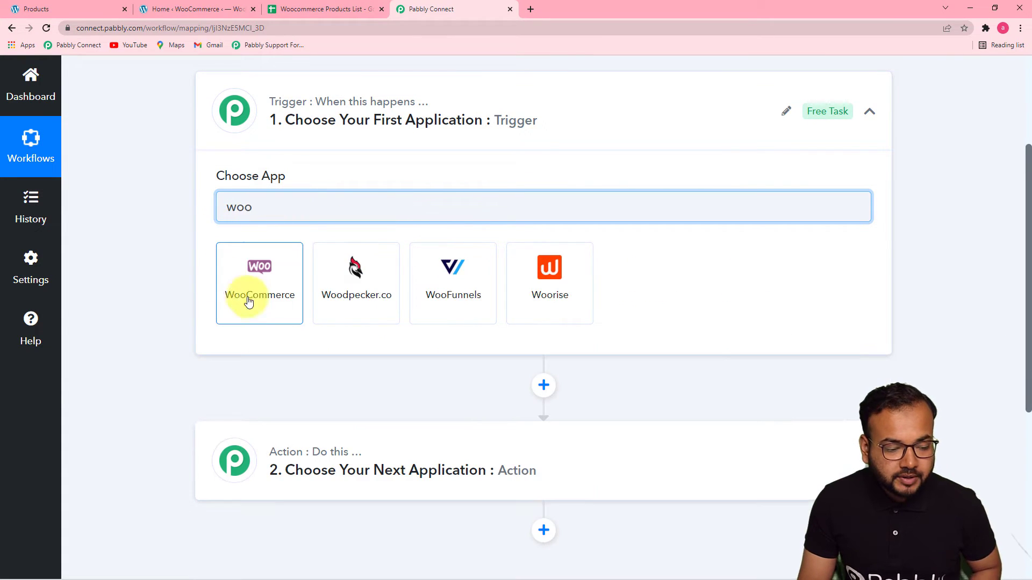
{"action": "left_click", "coordinate": [261, 299]}
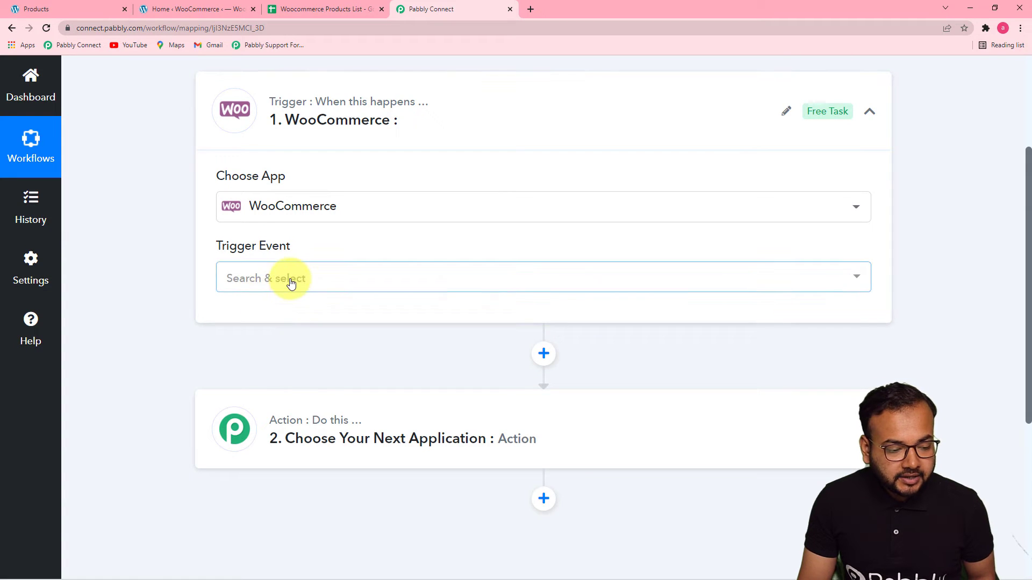
Set the WooCommerce trigger event to Order Updated and copy the trigger's webhook URL.
{"action": "left_click", "coordinate": [291, 283]}
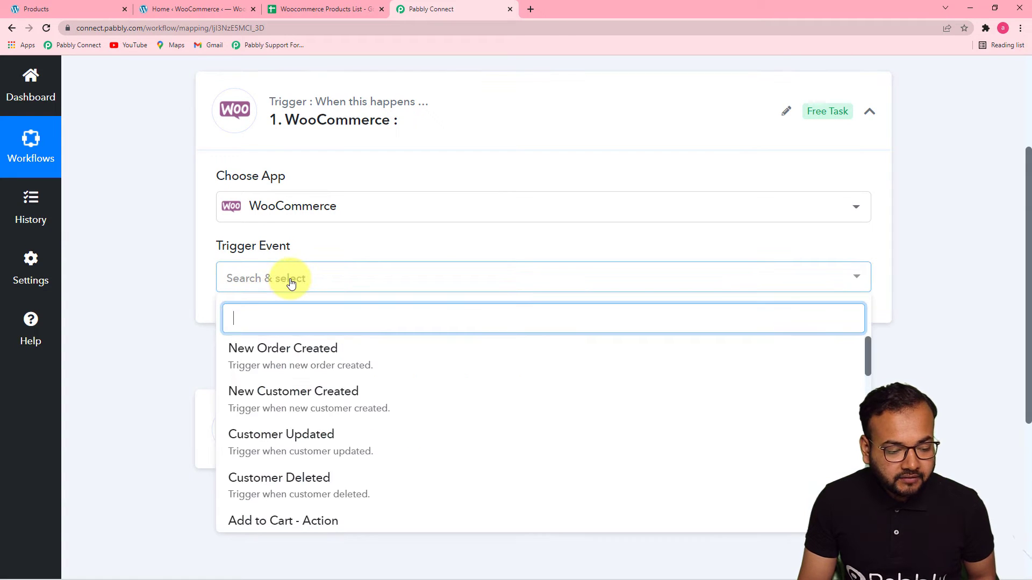
{"action": "left_click_drag", "start_coordinate": [869, 349], "coordinate": [869, 440]}
{"action": "left_click", "coordinate": [292, 415]}
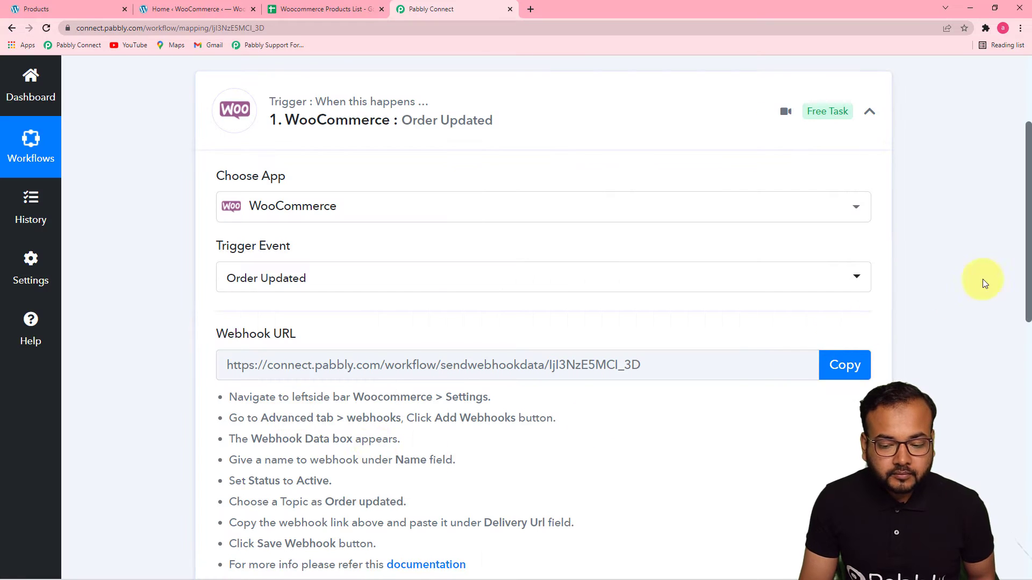
{"action": "left_click_drag", "start_coordinate": [1027, 263], "coordinate": [1029, 348]}
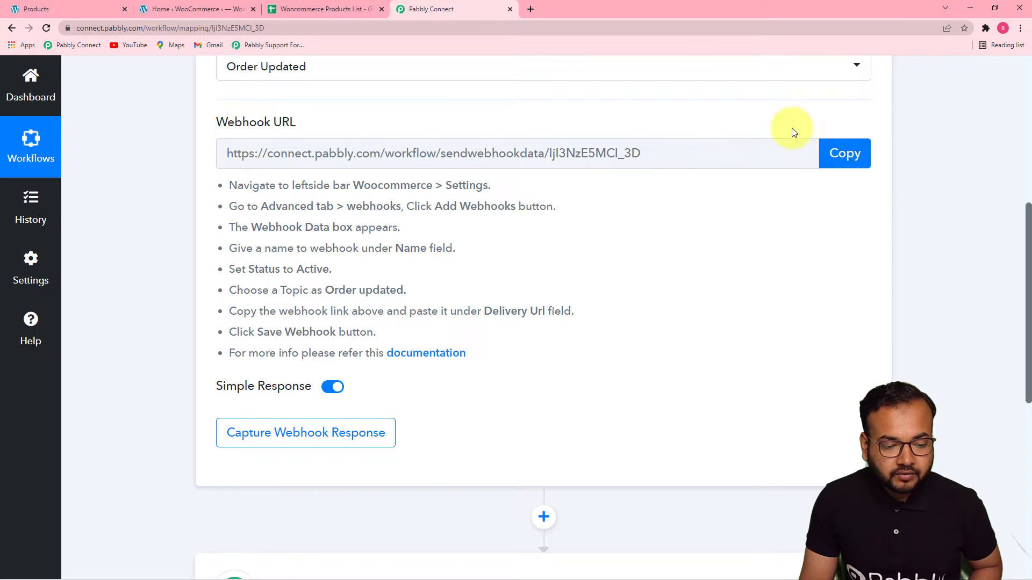
{"action": "left_click", "coordinate": [842, 154]}
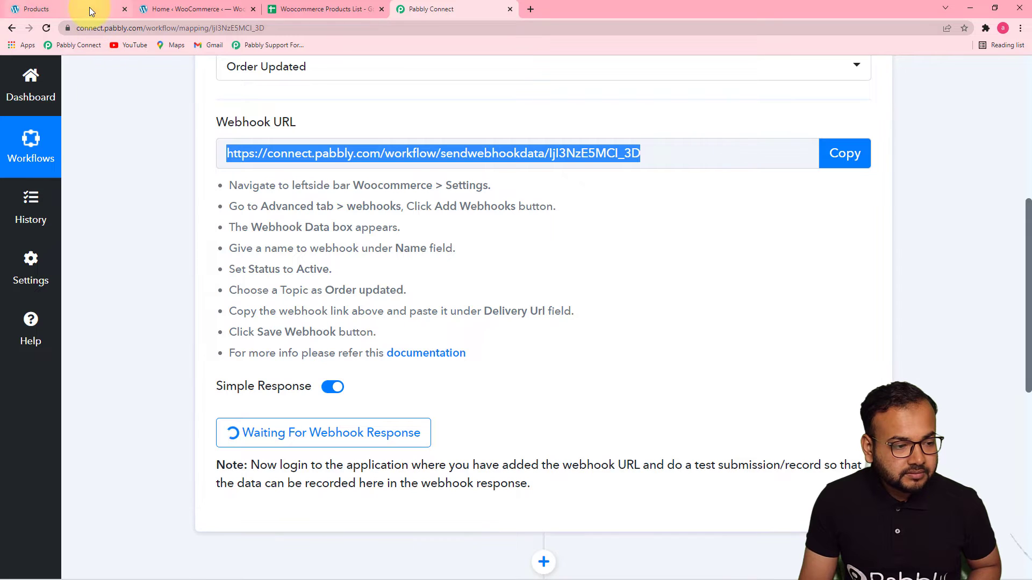
Switch to the WooCommerce admin site and add a new webhook in the advanced settings.
{"action": "left_click", "coordinate": [168, 9]}
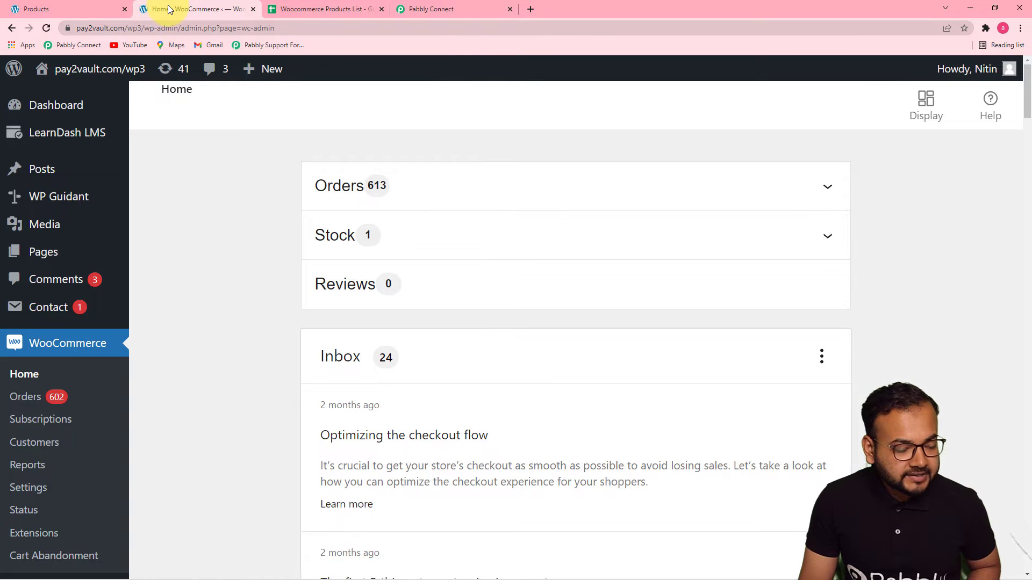
{"action": "scroll", "coordinate": [1027, 106], "scroll_direction": "down", "scroll_amount": 3}
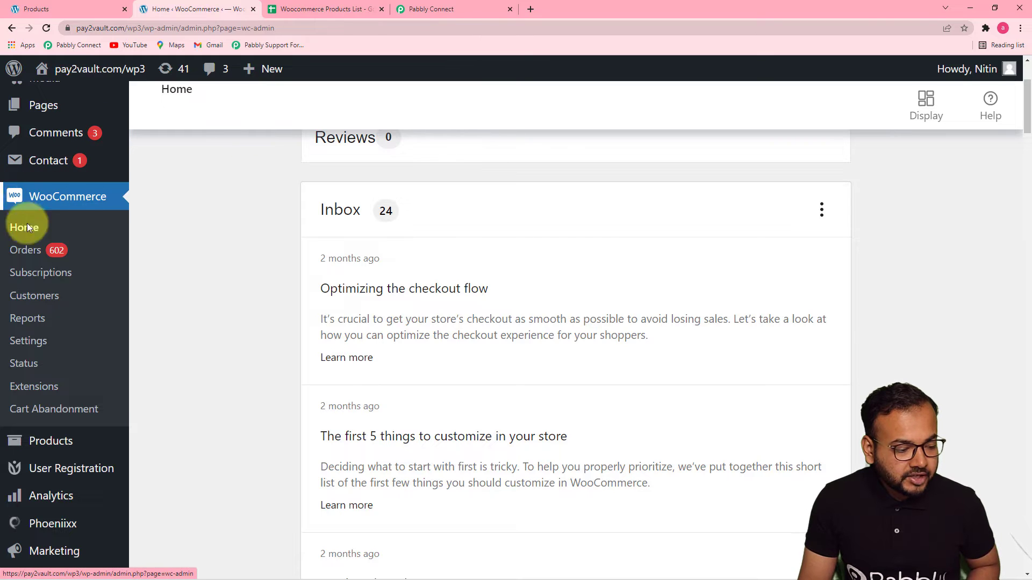
{"action": "left_click", "coordinate": [28, 341]}
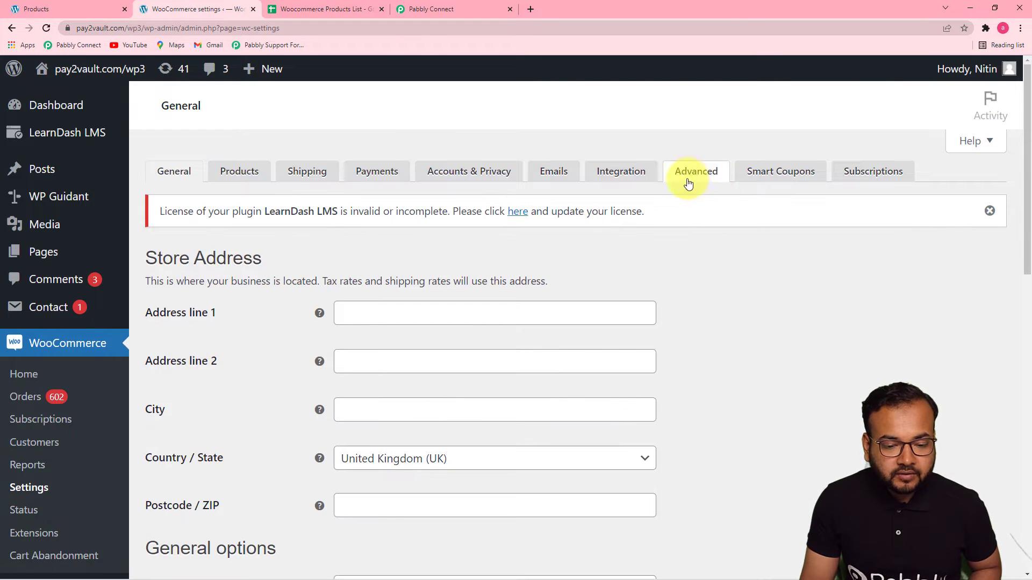
{"action": "left_click", "coordinate": [680, 175]}
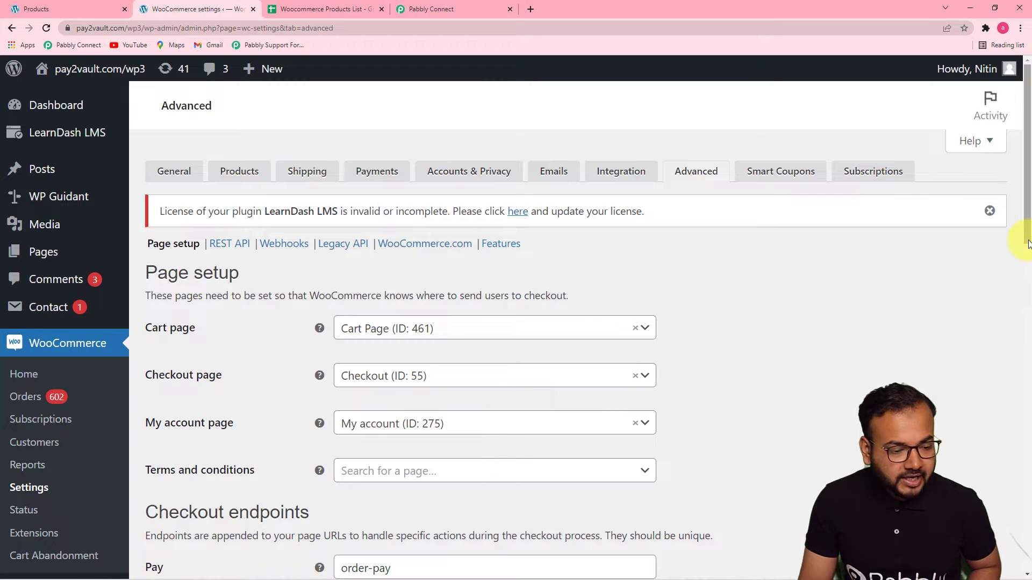
{"action": "left_click", "coordinate": [278, 244]}
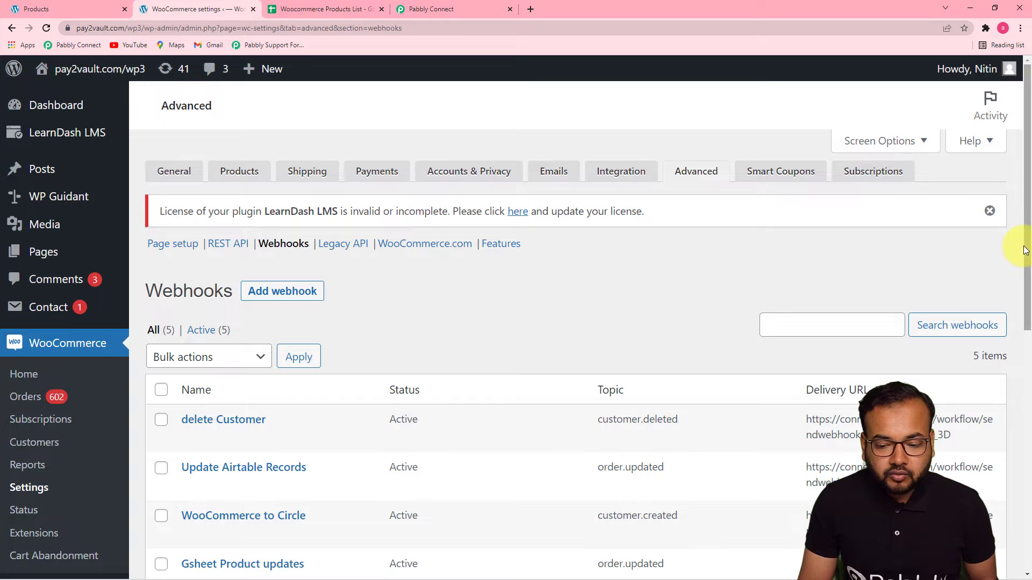
{"action": "left_click_drag", "start_coordinate": [1025, 241], "coordinate": [1030, 184]}
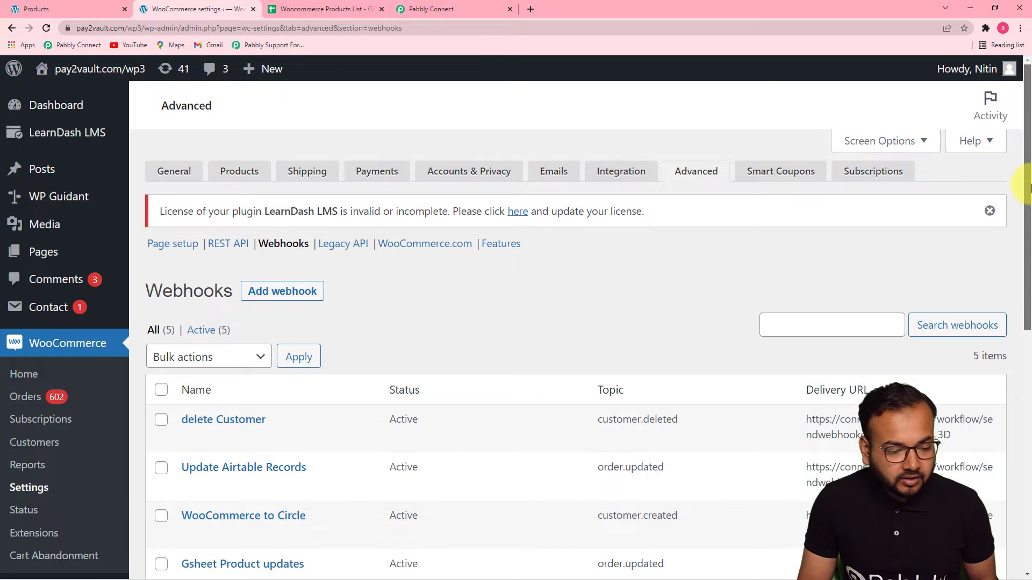
{"action": "left_click", "coordinate": [261, 306]}
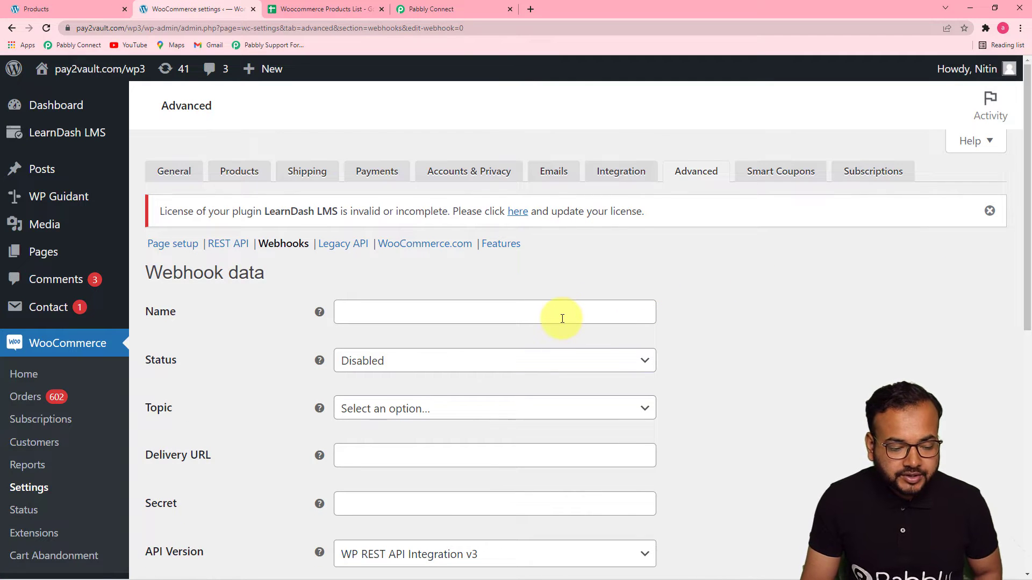
Name the new webhook "Inventory update" and set its status to Active.
{"action": "left_click", "coordinate": [562, 319]}
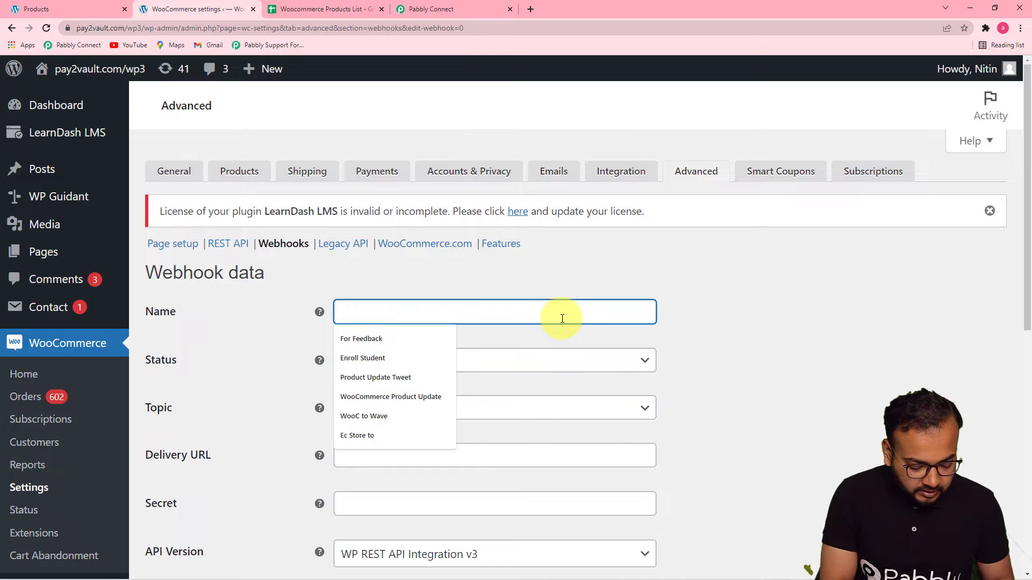
{"action": "type", "text": "Inventory update"}
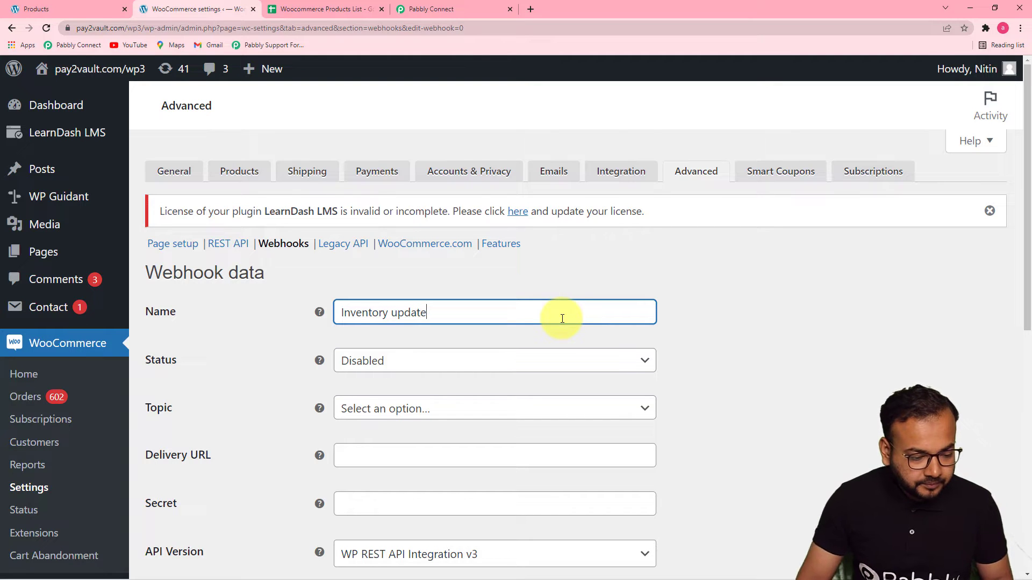
{"action": "left_click", "coordinate": [627, 368]}
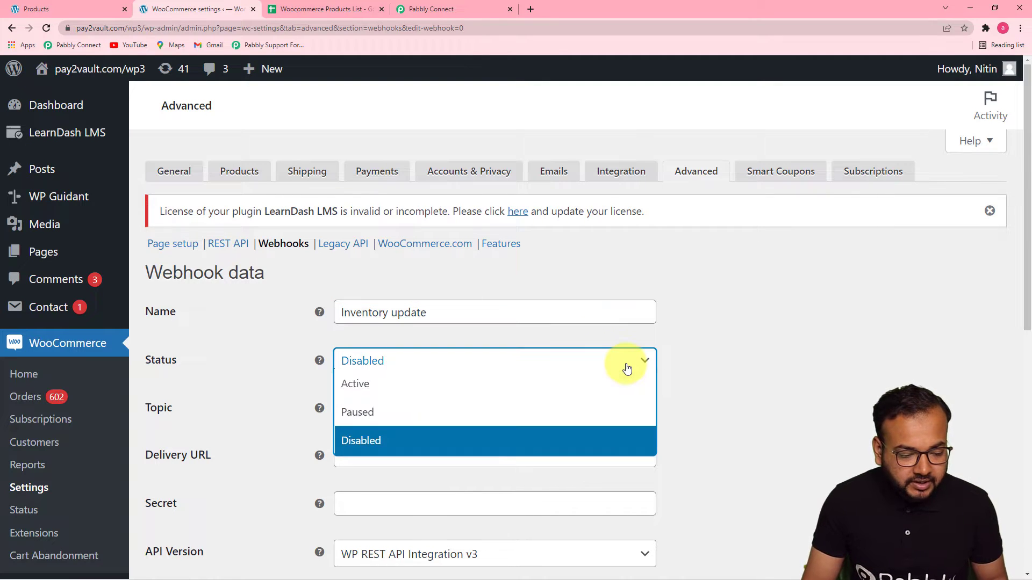
{"action": "left_click", "coordinate": [393, 385]}
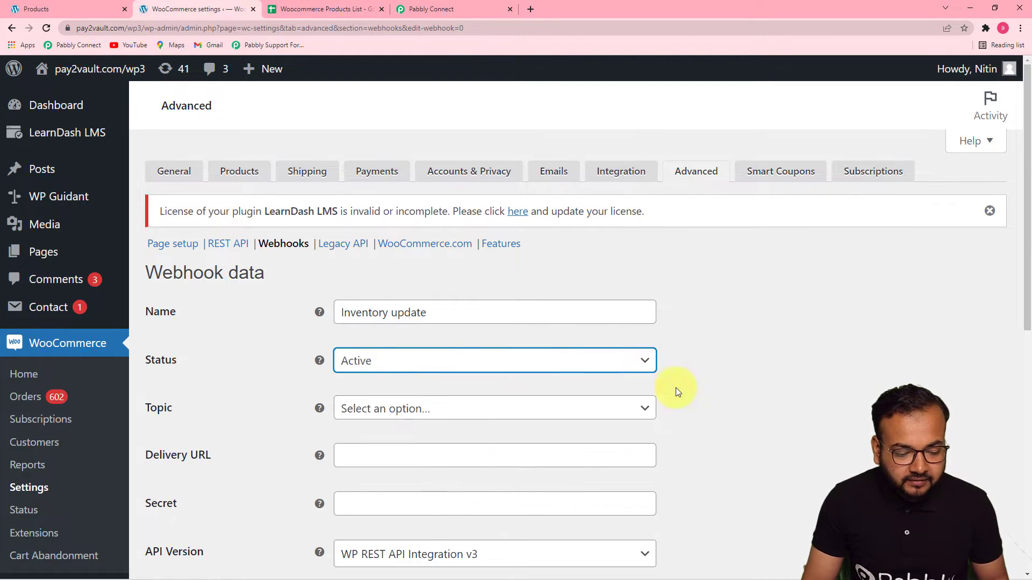
Check the required topic in the Pabbly Connect instructions and set the WooCommerce webhook's topic to Order updated.
{"action": "left_click_drag", "start_coordinate": [1028, 308], "coordinate": [1015, 396]}
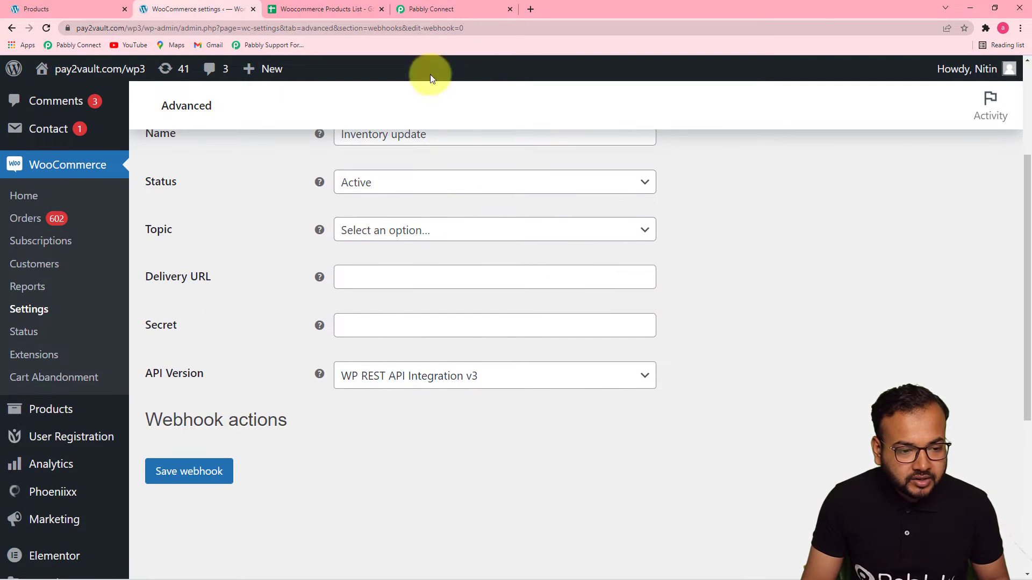
{"action": "left_click", "coordinate": [450, 7]}
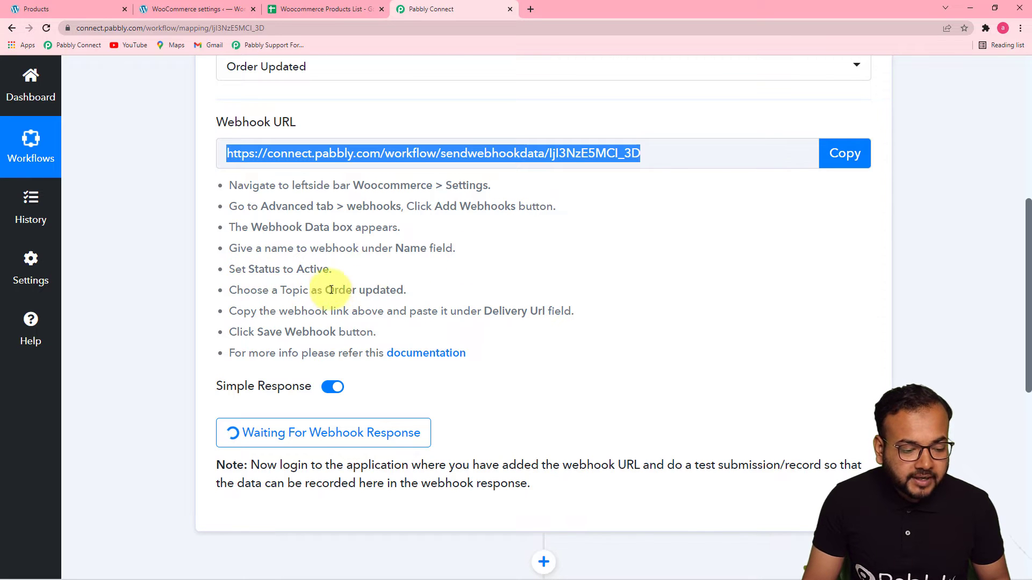
{"action": "left_click", "coordinate": [220, 12]}
{"action": "left_click", "coordinate": [343, 230]}
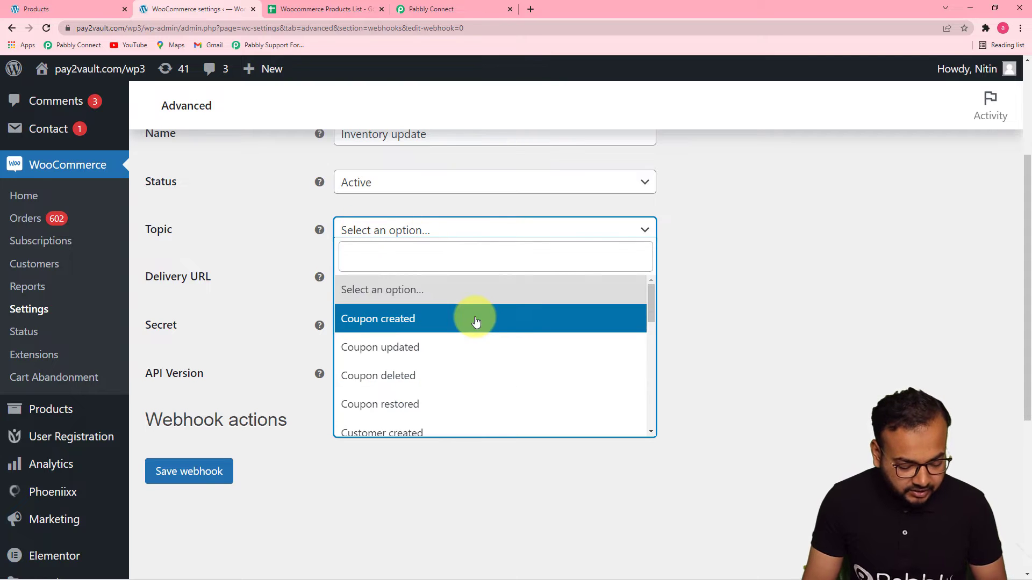
{"action": "left_click_drag", "start_coordinate": [653, 309], "coordinate": [649, 356]}
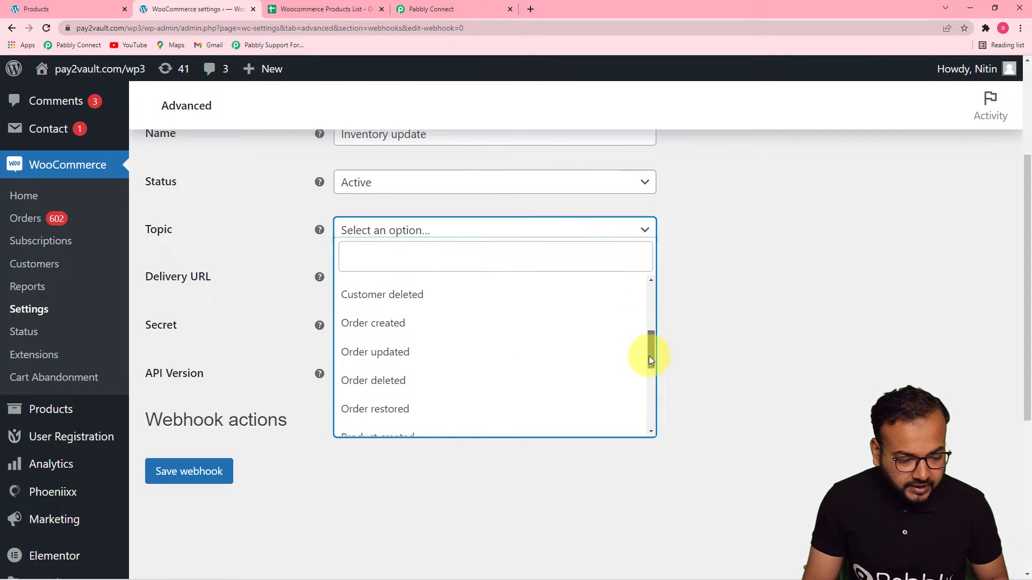
{"action": "left_click", "coordinate": [433, 357]}
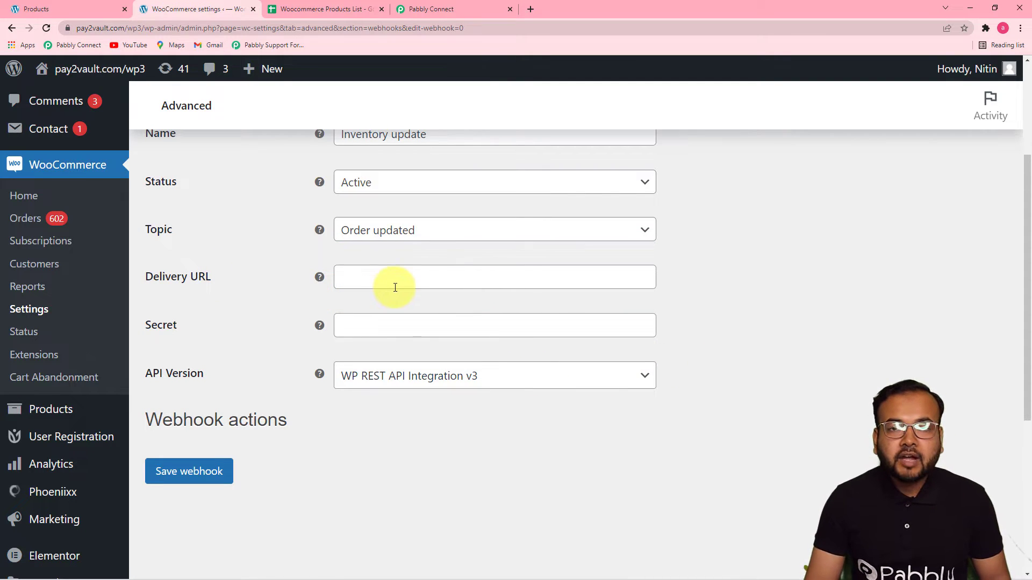
Copy the webhook URL from Pabbly Connect and paste it as the WooCommerce webhook's delivery URL.
{"action": "left_click", "coordinate": [439, 11]}
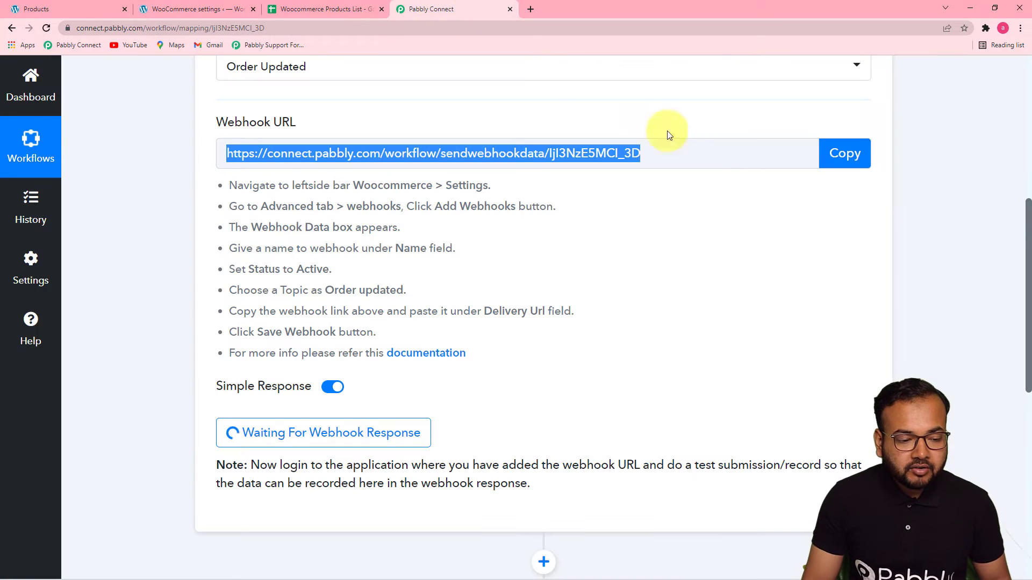
{"action": "left_click", "coordinate": [847, 156]}
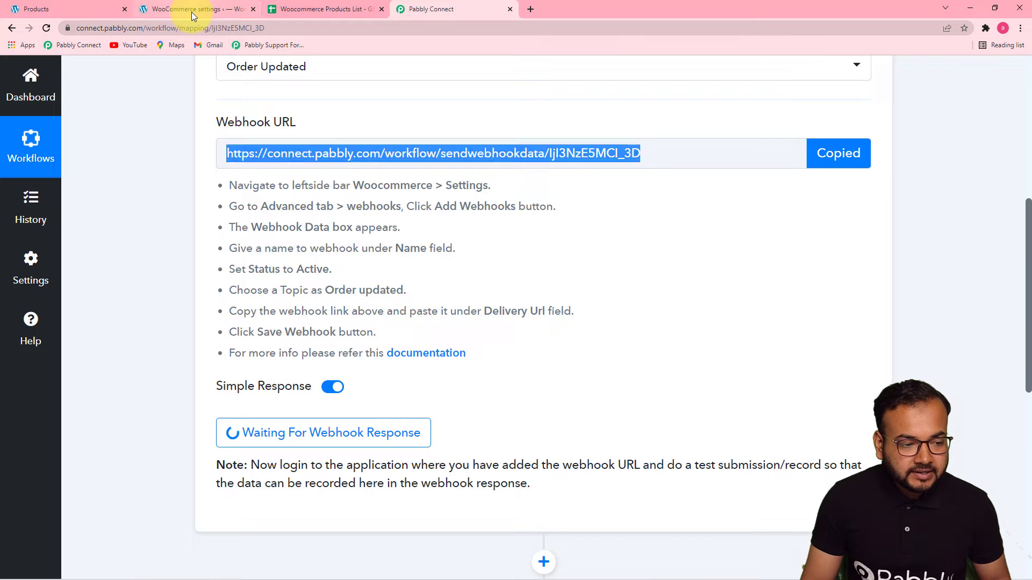
{"action": "left_click", "coordinate": [191, 11]}
{"action": "right_click", "coordinate": [388, 275]}
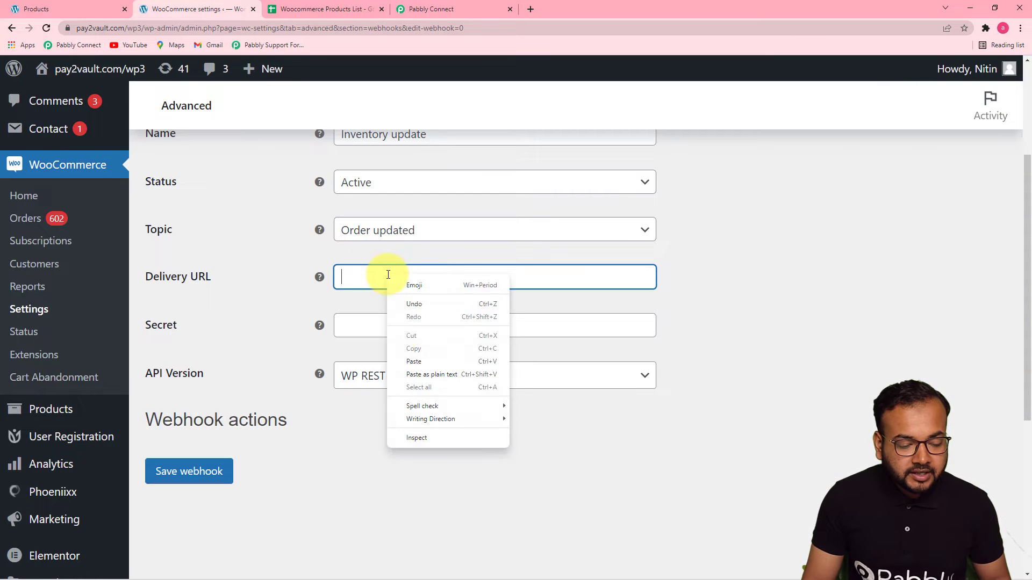
{"action": "left_click", "coordinate": [412, 361]}
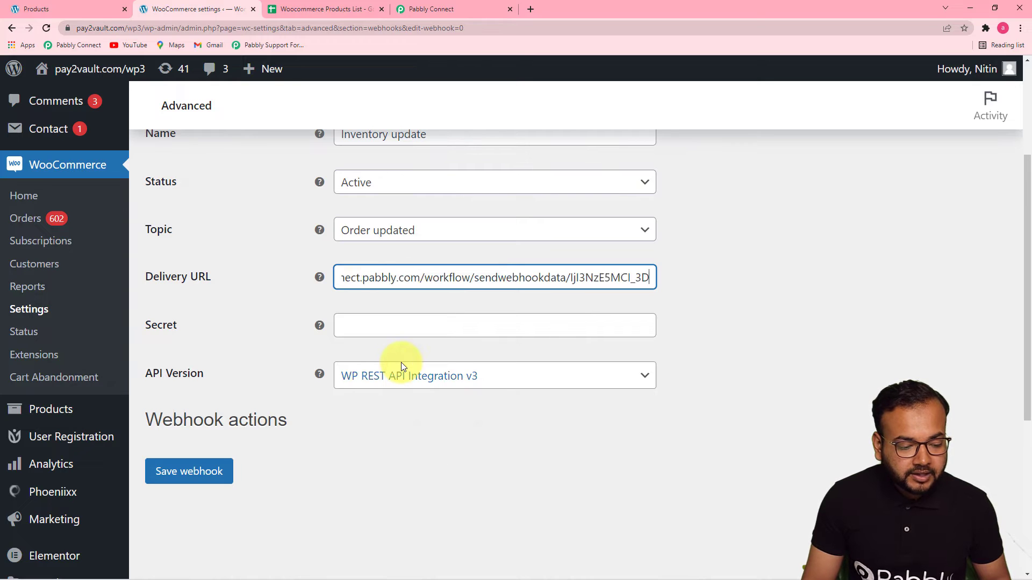
{"action": "left_click", "coordinate": [731, 414]}
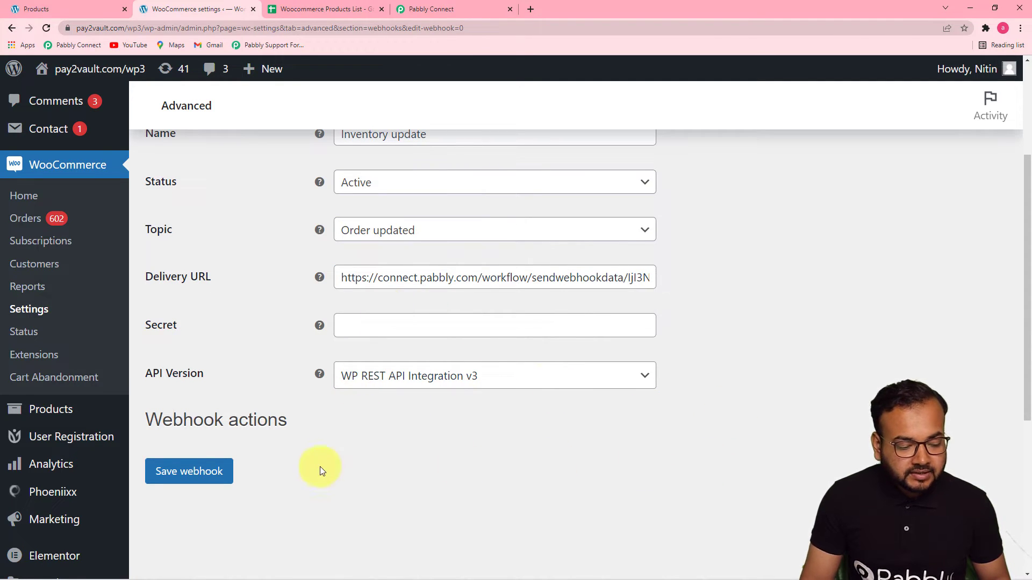
Save the Inventory update webhook in WooCommerce and start recapturing the webhook response in Pabbly Connect.
{"action": "left_click", "coordinate": [190, 472]}
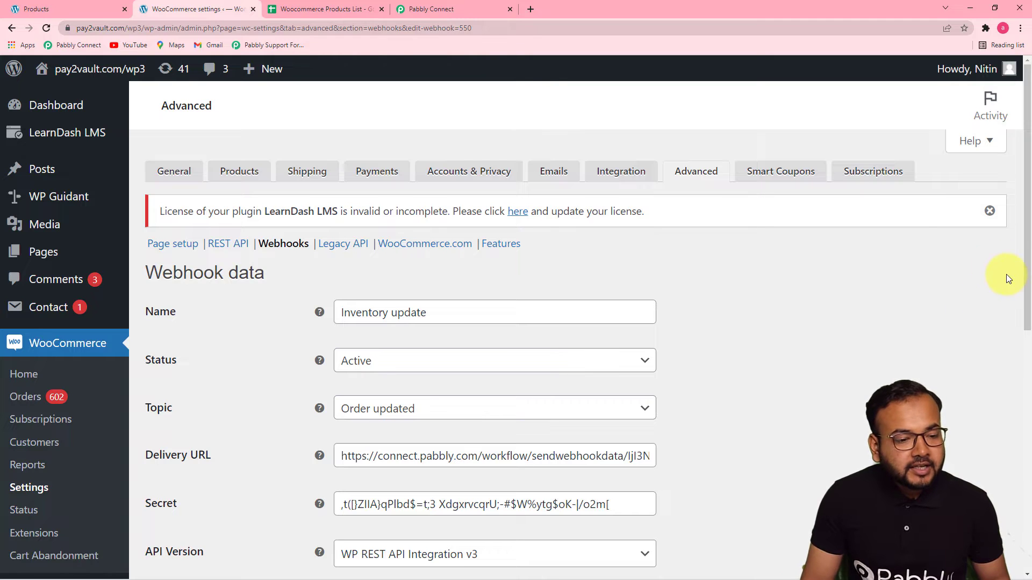
{"action": "left_click", "coordinate": [478, 13]}
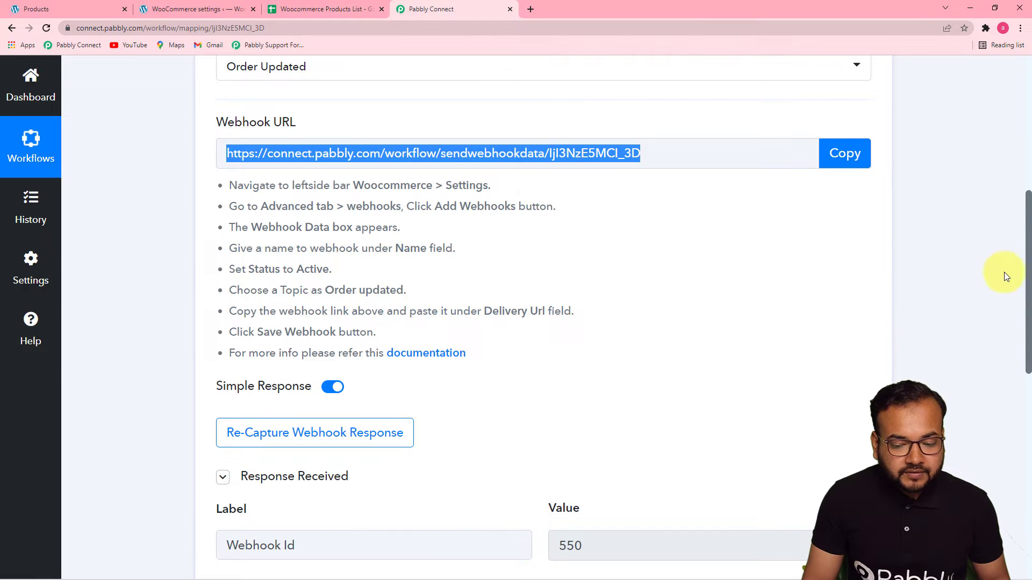
{"action": "left_click_drag", "start_coordinate": [1028, 263], "coordinate": [1026, 339]}
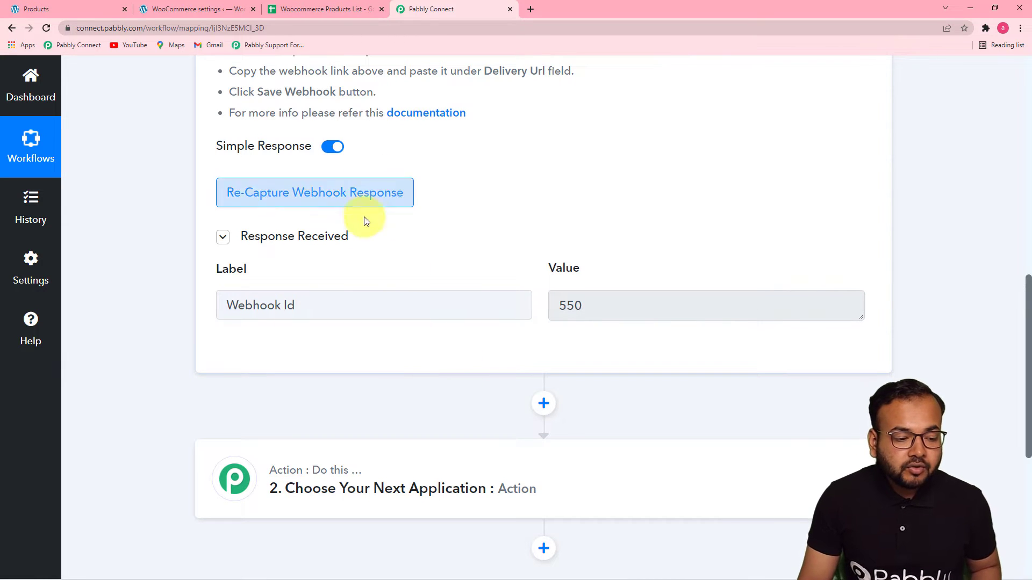
{"action": "left_click", "coordinate": [279, 198]}
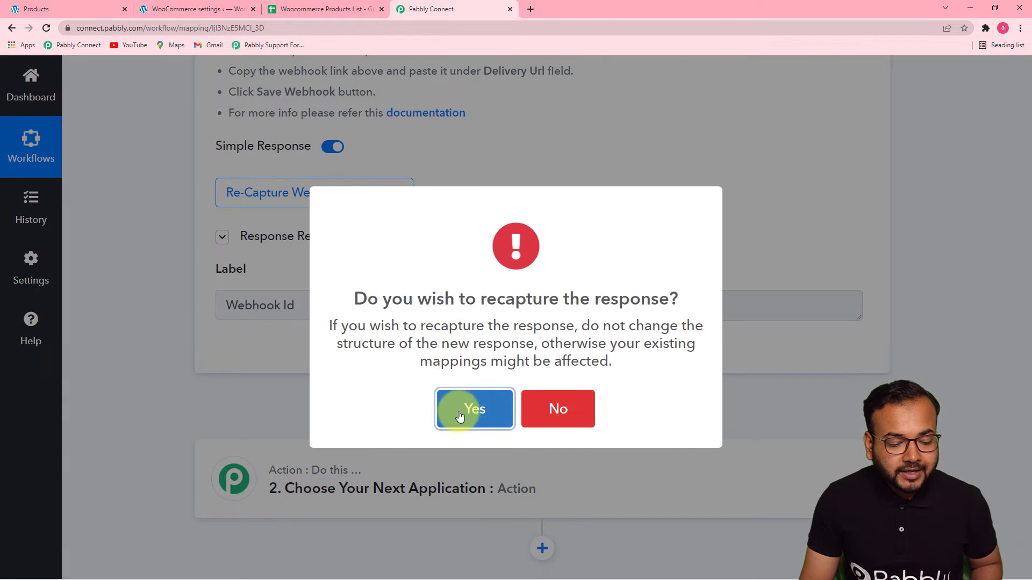
{"action": "left_click", "coordinate": [462, 417]}
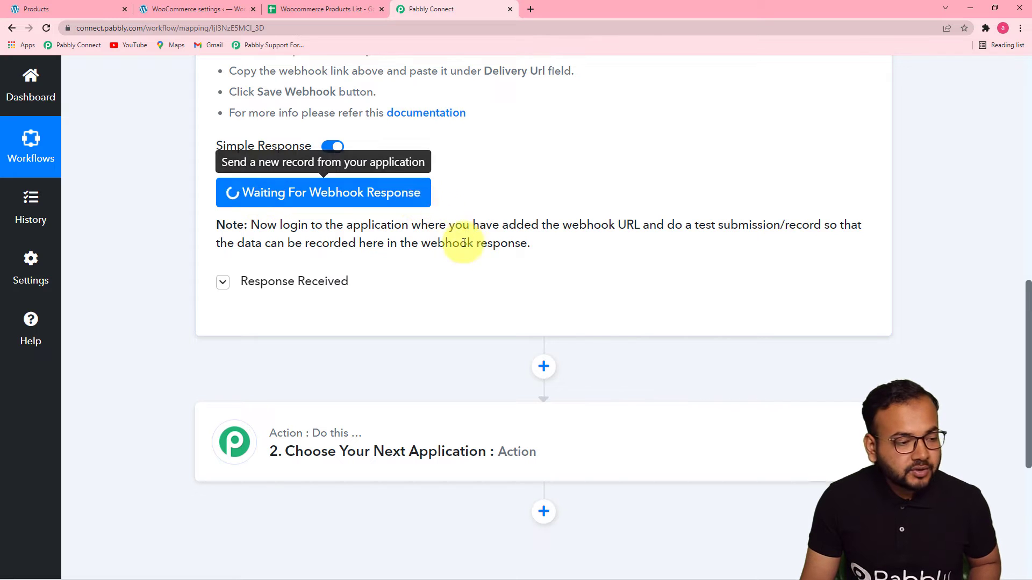
Switch to the store's Shop page and open the Iron Press product page.
{"action": "left_click", "coordinate": [146, 14]}
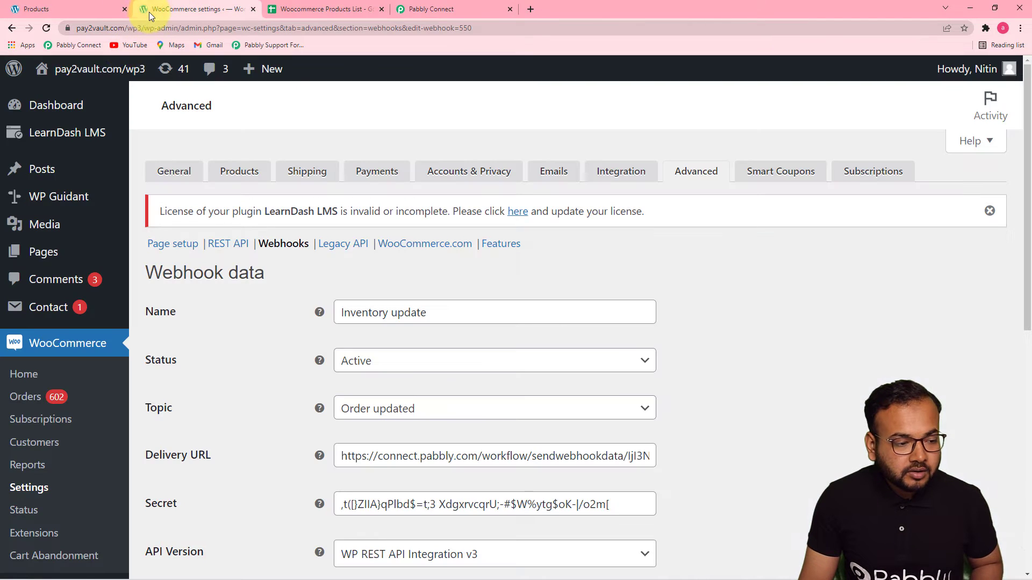
{"action": "left_click", "coordinate": [102, 74]}
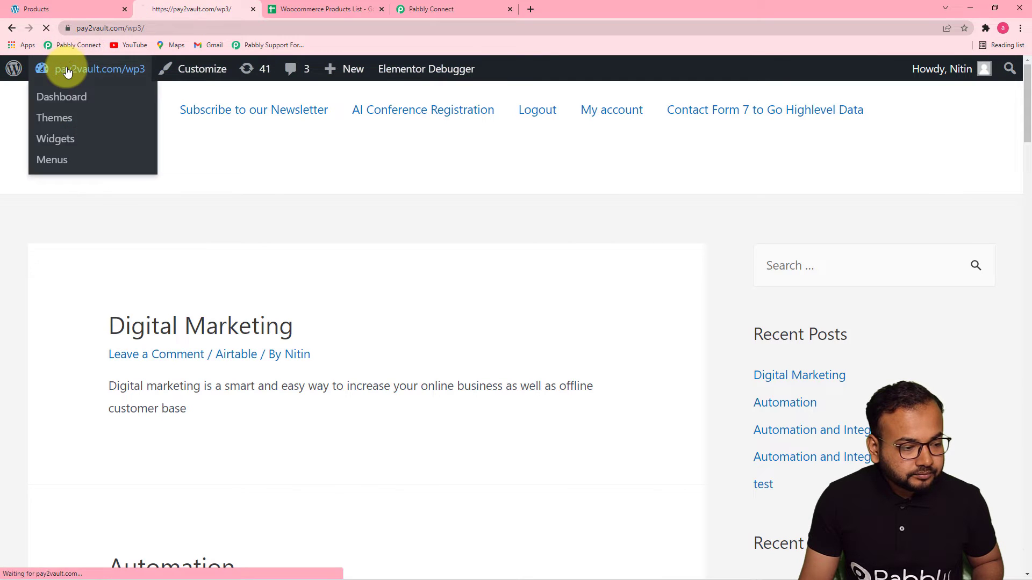
{"action": "left_click", "coordinate": [47, 8]}
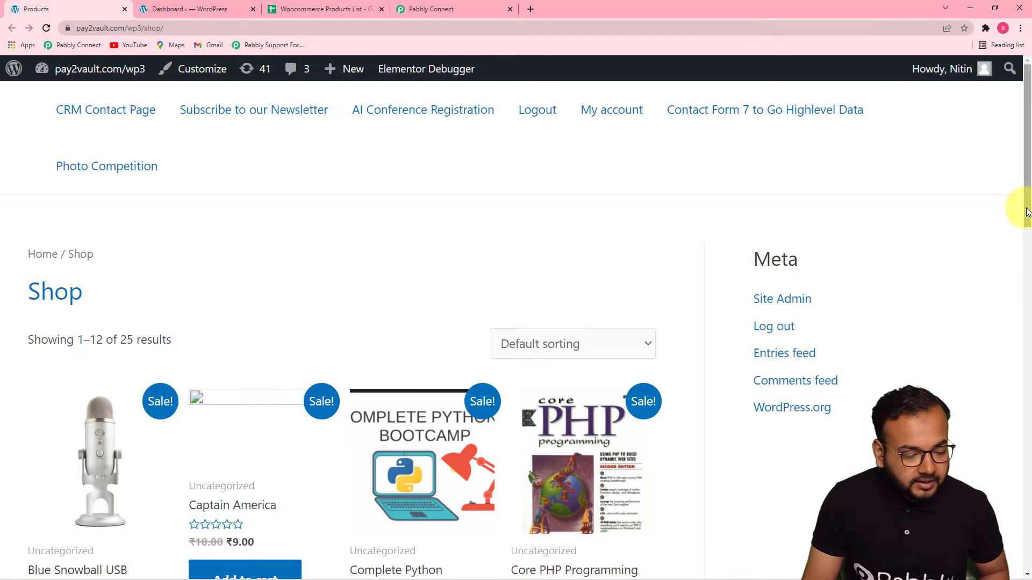
{"action": "left_click_drag", "start_coordinate": [1028, 213], "coordinate": [1027, 539]}
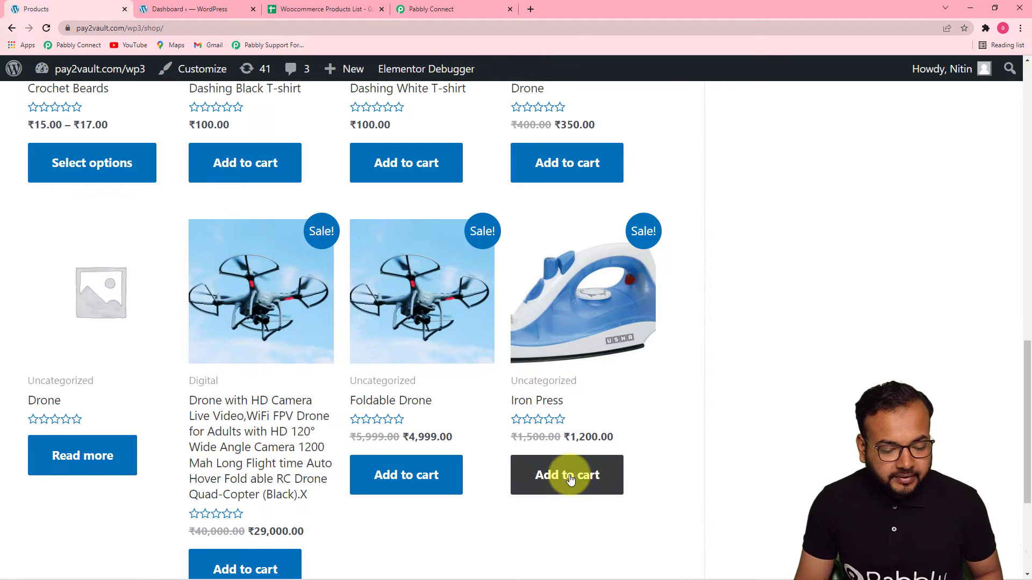
{"action": "left_click", "coordinate": [542, 407]}
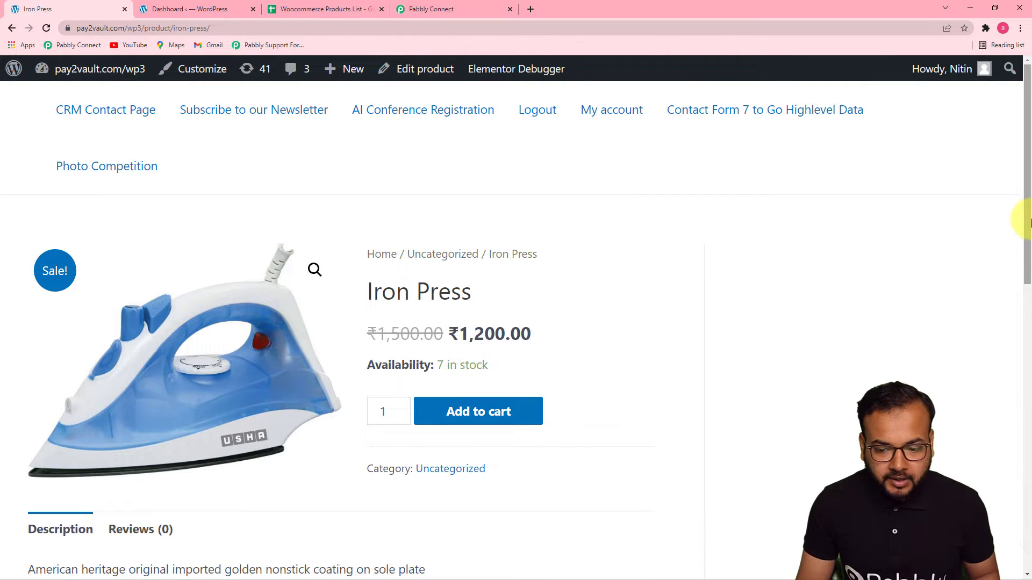
Add one Iron Press to the cart and proceed to checkout.
{"action": "scroll", "coordinate": [1029, 231], "scroll_direction": "down", "scroll_amount": 5}
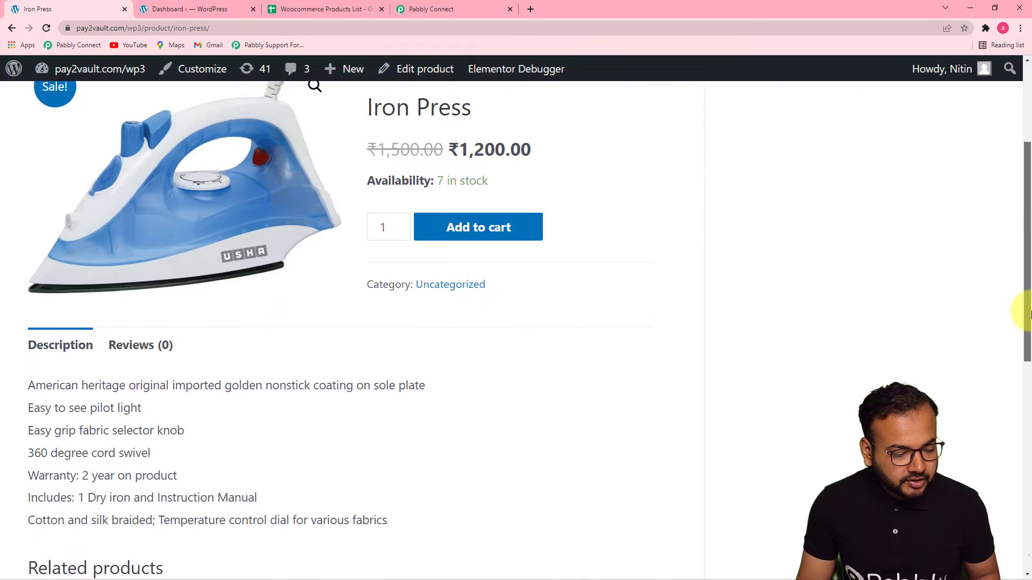
{"action": "scroll", "coordinate": [1029, 328], "scroll_direction": "up", "scroll_amount": 3}
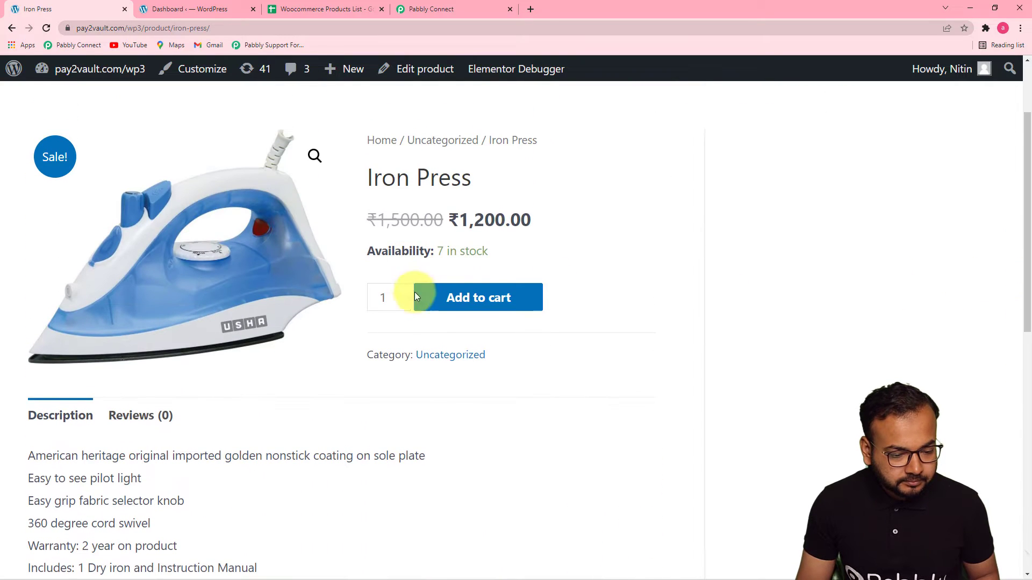
{"action": "left_click", "coordinate": [468, 297]}
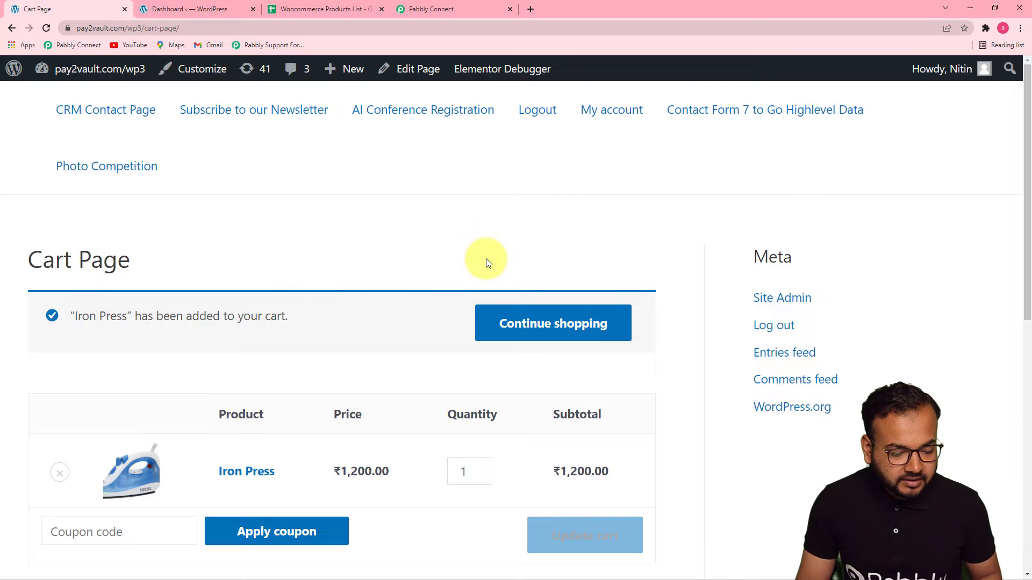
{"action": "left_click", "coordinate": [11, 28]}
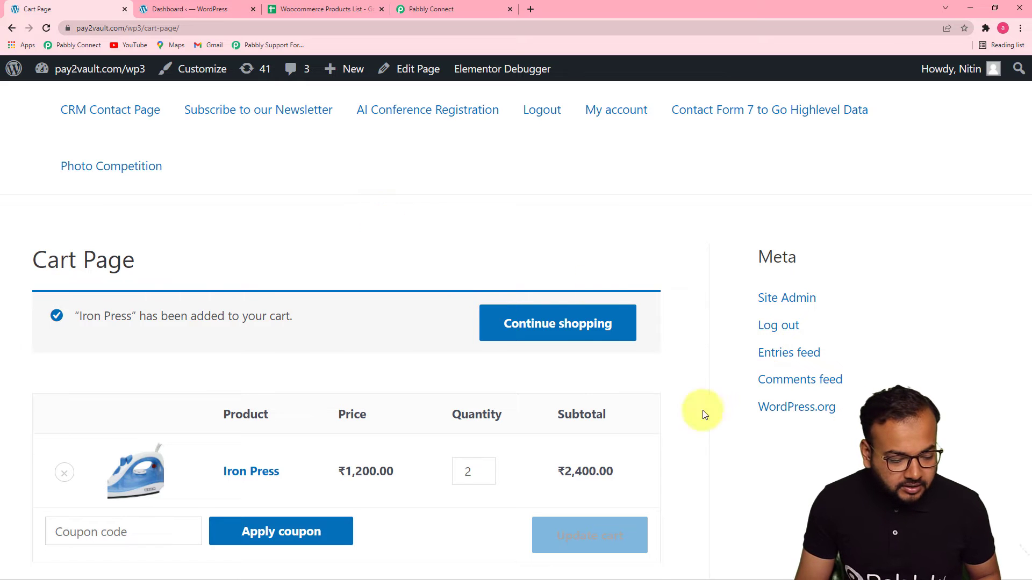
{"action": "scroll", "coordinate": [493, 302], "scroll_direction": "down", "scroll_amount": 1}
{"action": "scroll", "coordinate": [464, 468], "scroll_direction": "down", "scroll_amount": 8}
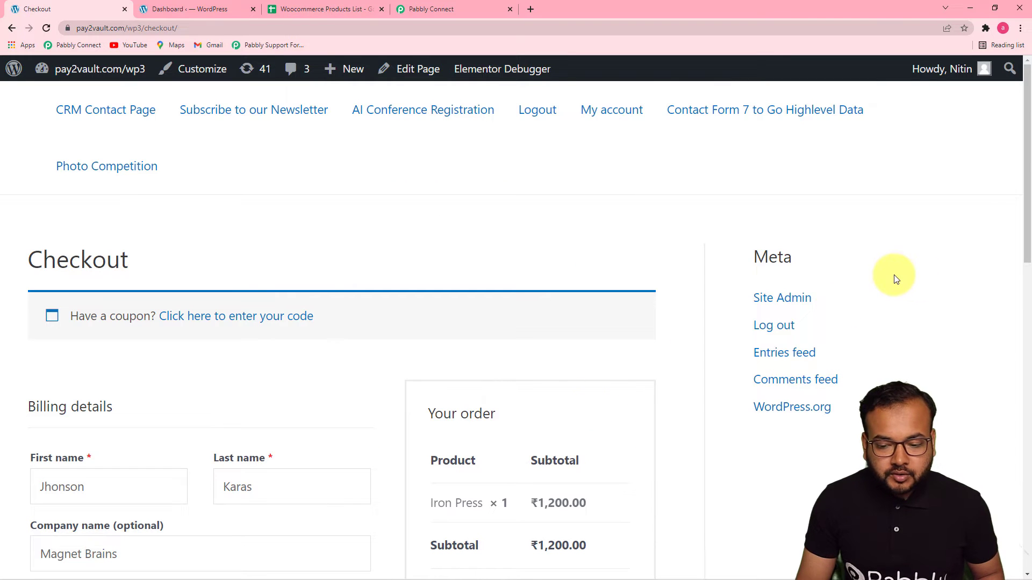
Review the prefilled billing details and place the test order with cash on delivery.
{"action": "left_click_drag", "start_coordinate": [1026, 236], "coordinate": [1027, 357]}
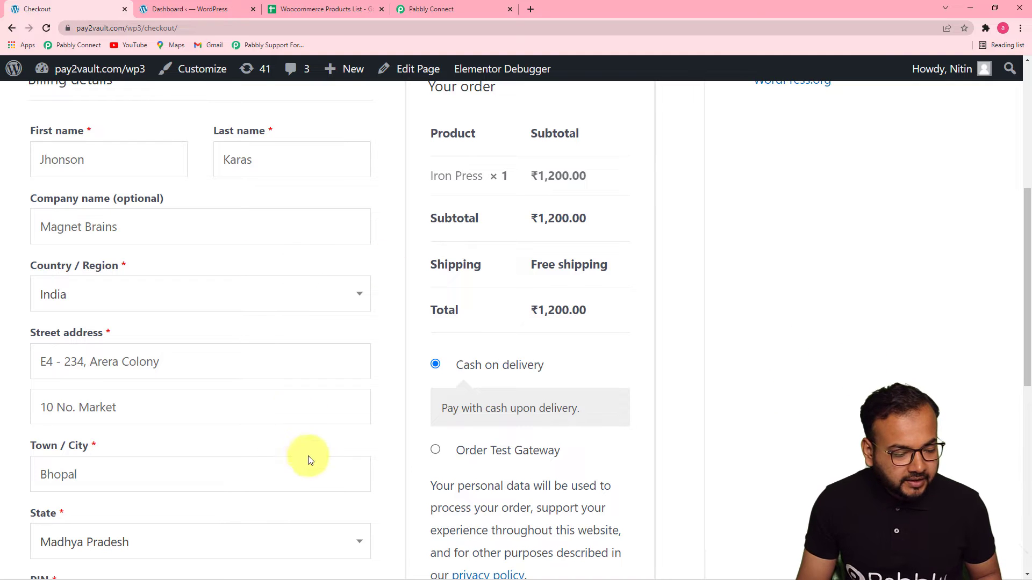
{"action": "left_click_drag", "start_coordinate": [1027, 295], "coordinate": [1016, 426]}
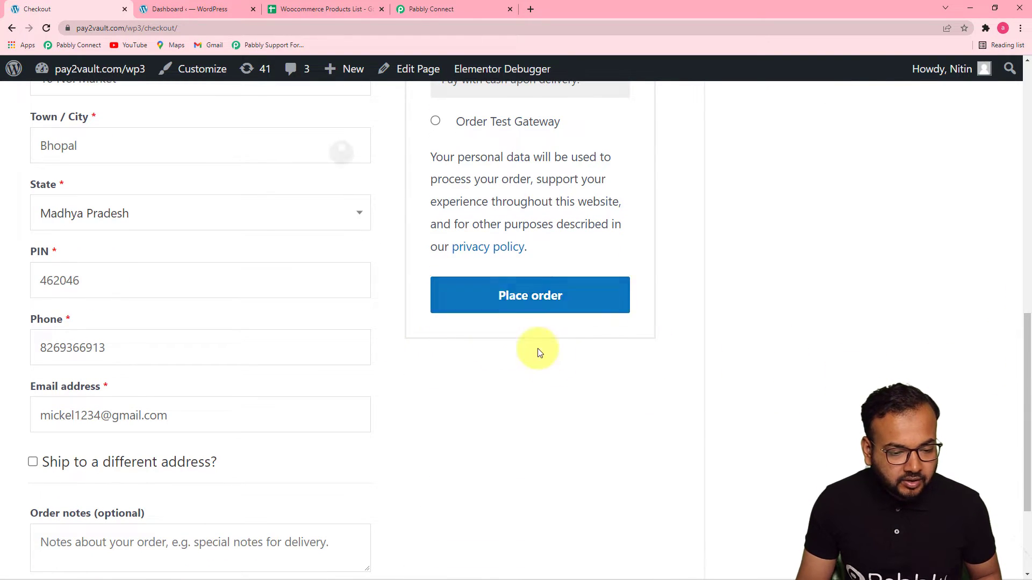
{"action": "left_click", "coordinate": [522, 305]}
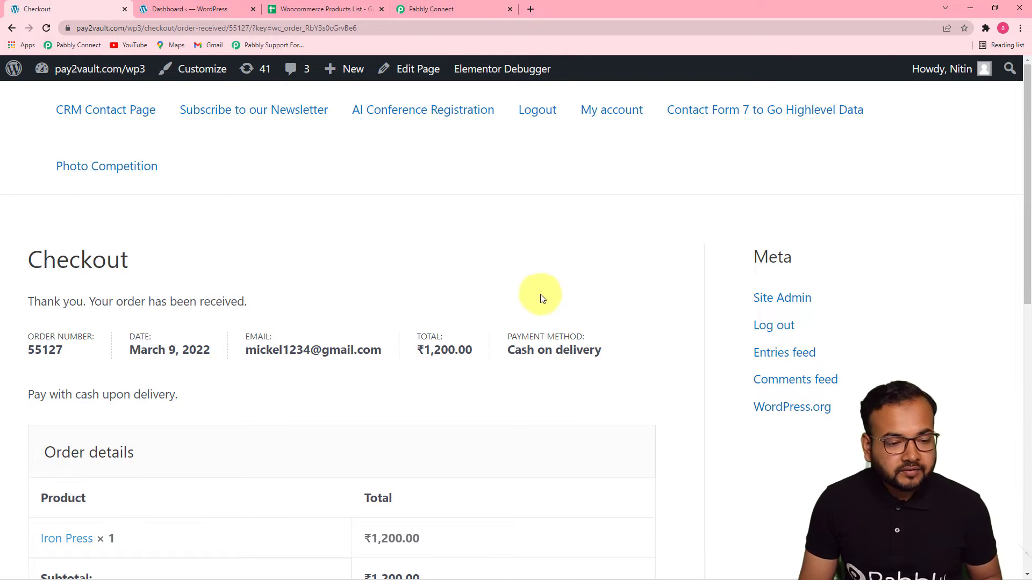
Examine the captured order response in Pabbly Connect, including the line item fields, and check the product stock in the Woocommerce Products List sheet.
{"action": "left_click", "coordinate": [469, 8]}
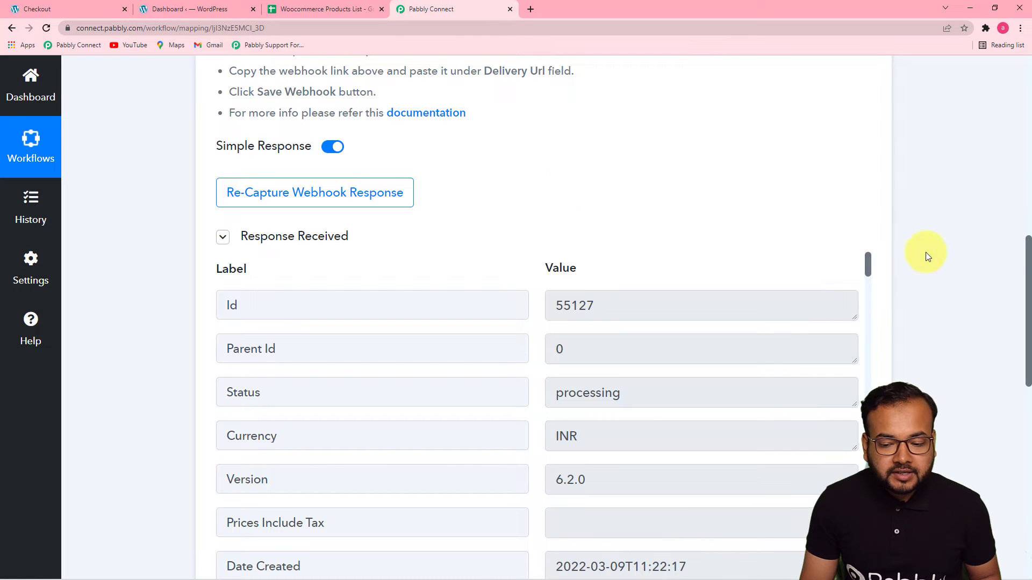
{"action": "scroll", "coordinate": [1028, 253], "scroll_direction": "down", "scroll_amount": 3}
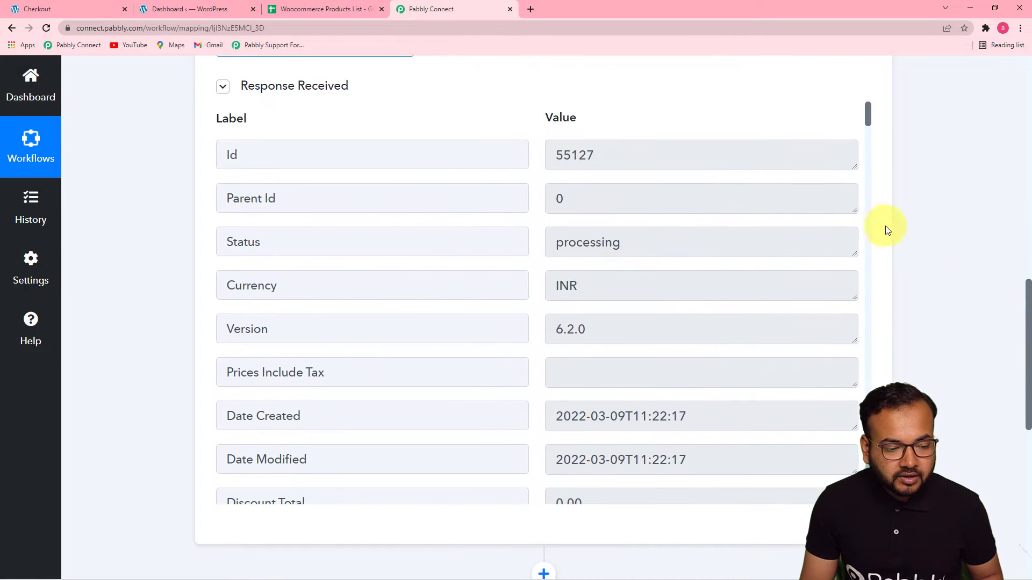
{"action": "left_click_drag", "start_coordinate": [867, 123], "coordinate": [877, 221]}
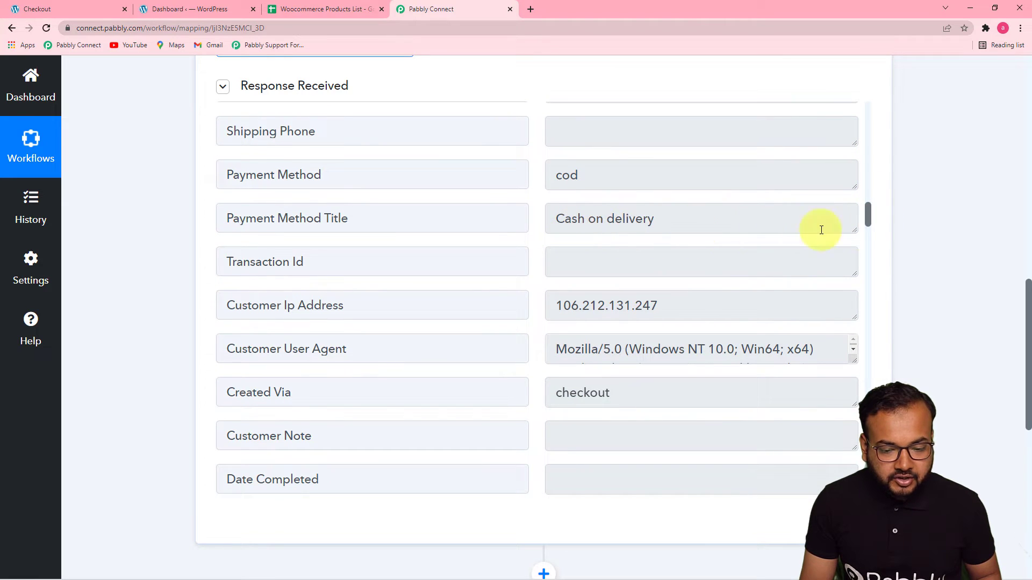
{"action": "left_click_drag", "start_coordinate": [868, 217], "coordinate": [887, 421]}
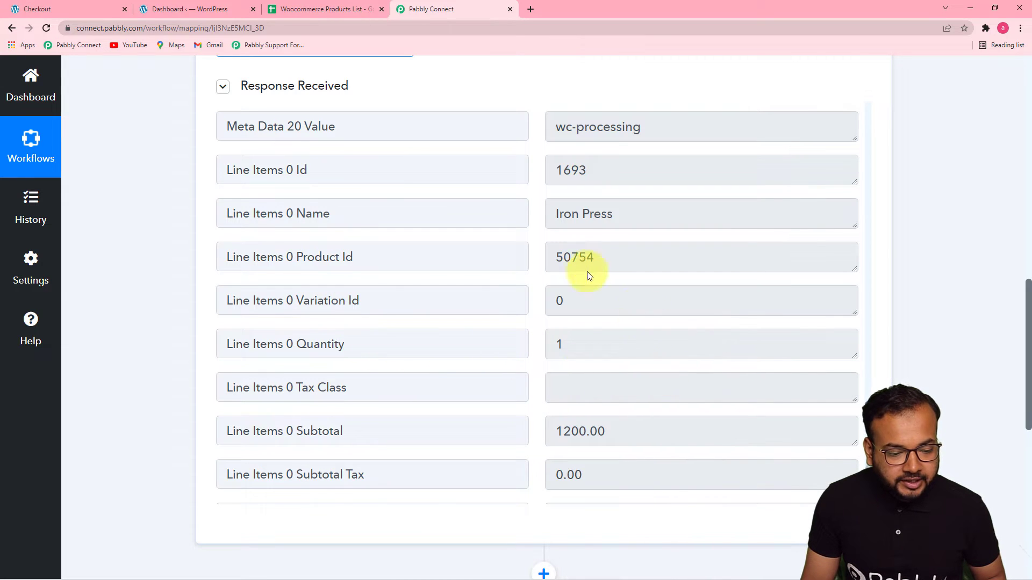
{"action": "scroll", "coordinate": [863, 405], "scroll_direction": "down", "scroll_amount": 20}
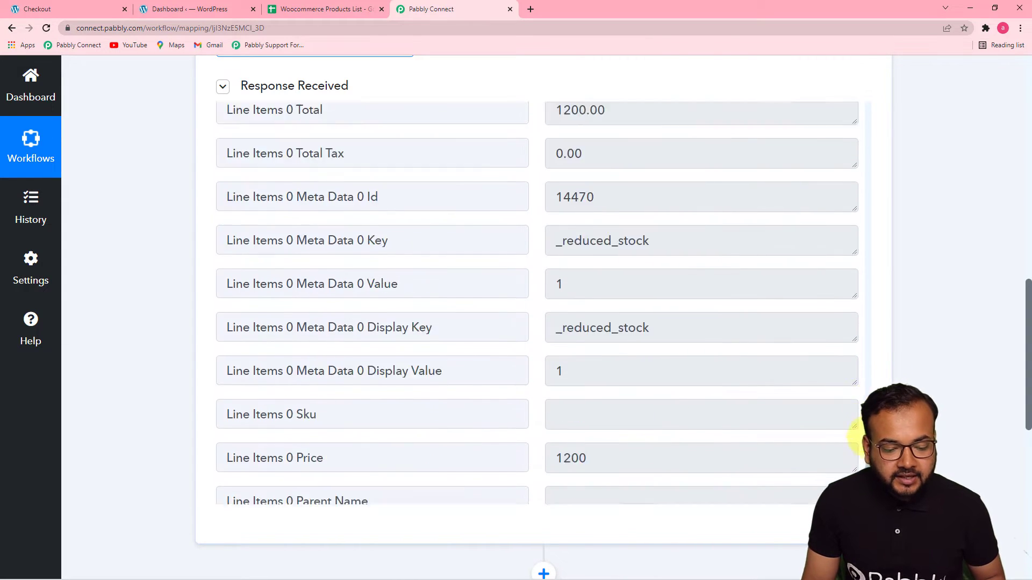
{"action": "scroll", "coordinate": [862, 406], "scroll_direction": "down", "scroll_amount": 2}
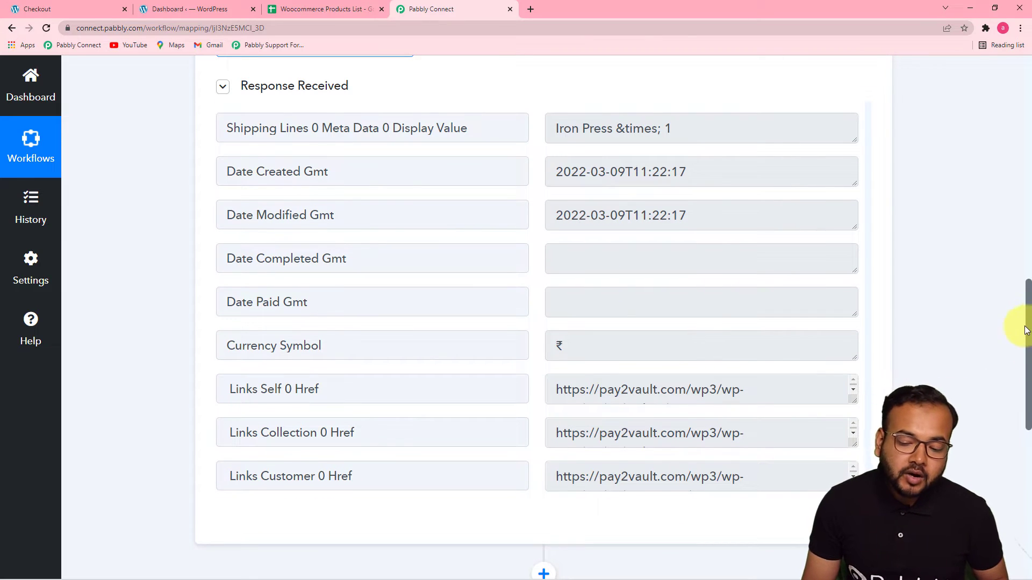
{"action": "scroll", "coordinate": [1029, 322], "scroll_direction": "down", "scroll_amount": 2}
{"action": "scroll", "coordinate": [1029, 323], "scroll_direction": "down", "scroll_amount": 4}
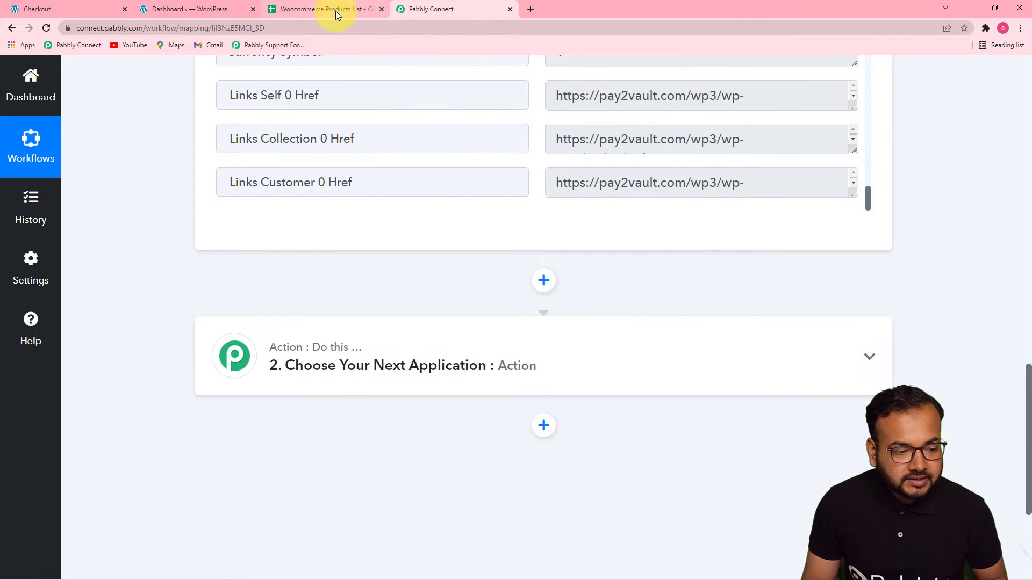
{"action": "left_click", "coordinate": [336, 11]}
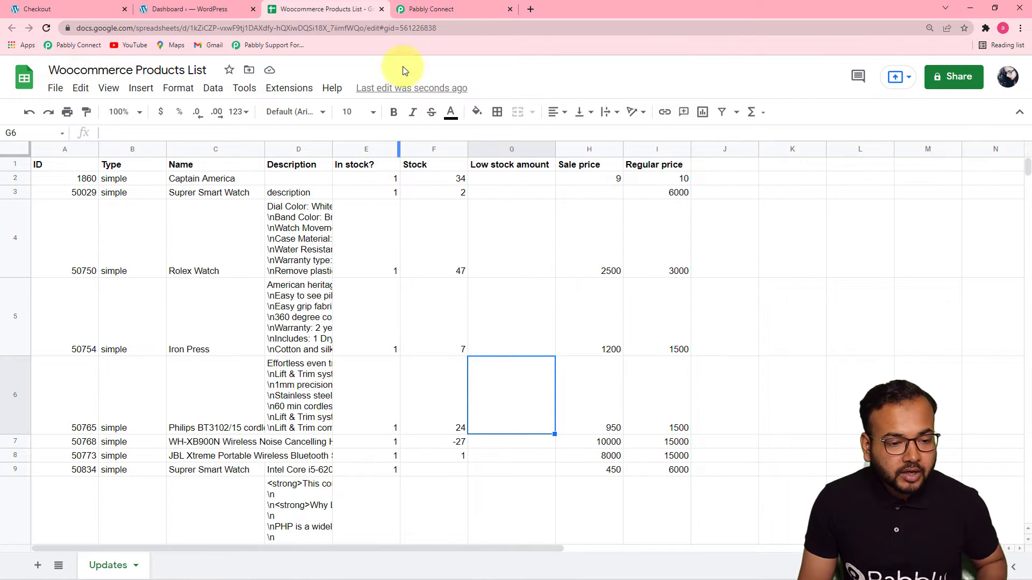
{"action": "left_click", "coordinate": [439, 11]}
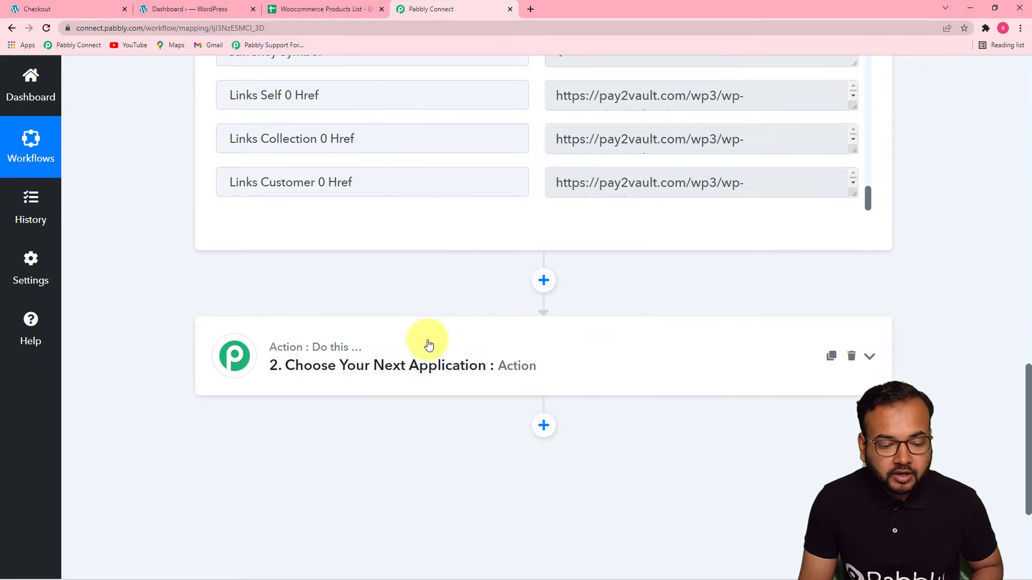
Set the workflow's second step to Google Sheets with the action event Lookup Spreadsheet Rows.
{"action": "left_click", "coordinate": [616, 370]}
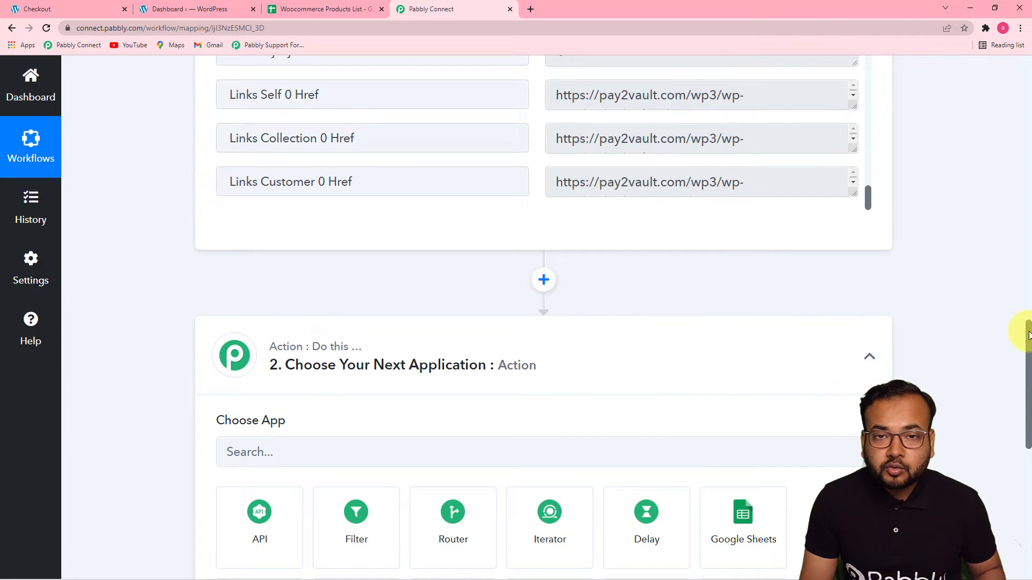
{"action": "left_click_drag", "start_coordinate": [1029, 335], "coordinate": [1029, 376]}
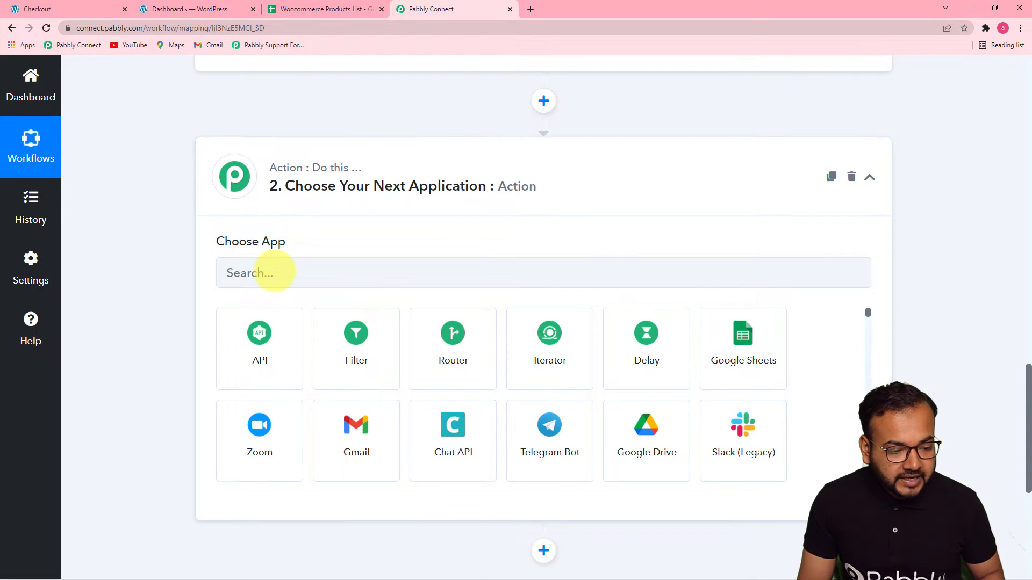
{"action": "left_click", "coordinate": [296, 278]}
{"action": "type", "text": "g"}
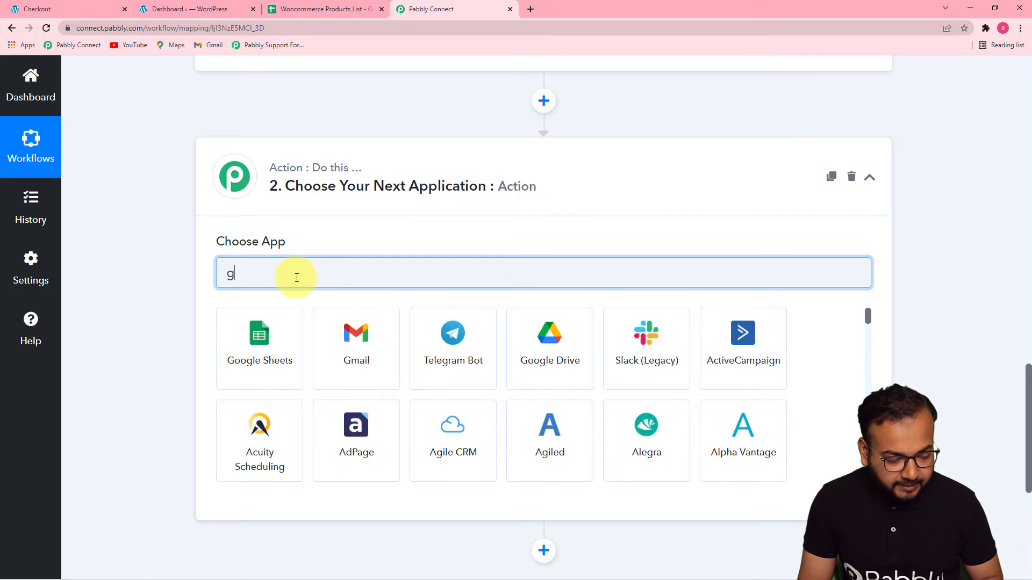
{"action": "type", "text": "o"}
{"action": "left_click", "coordinate": [275, 352]}
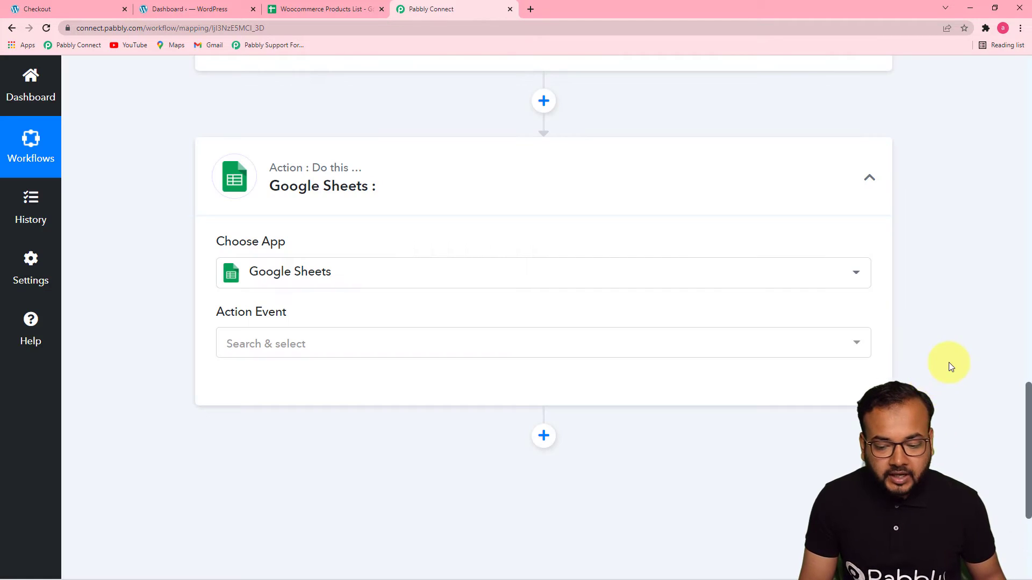
{"action": "left_click", "coordinate": [780, 349]}
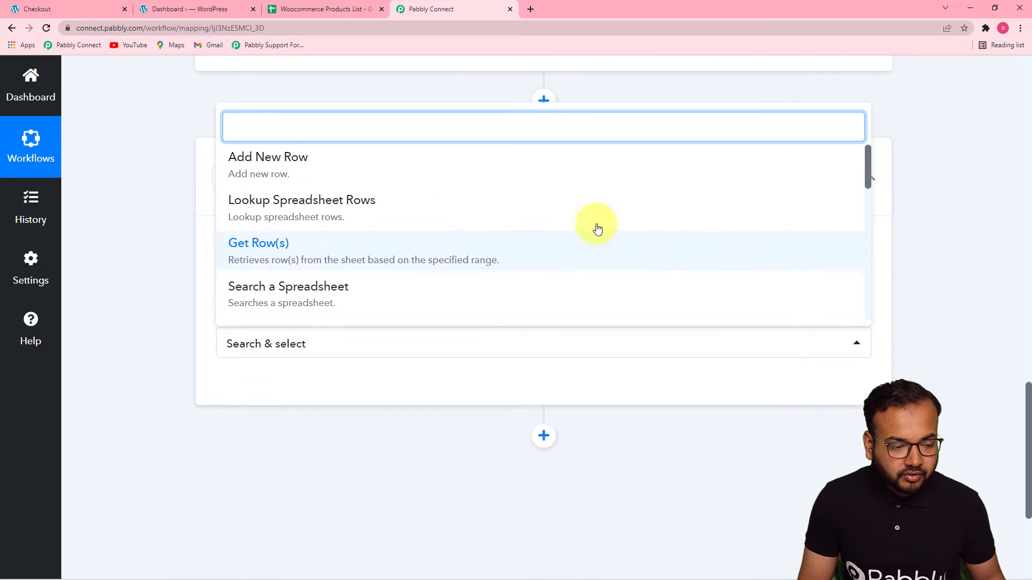
{"action": "left_click", "coordinate": [343, 216]}
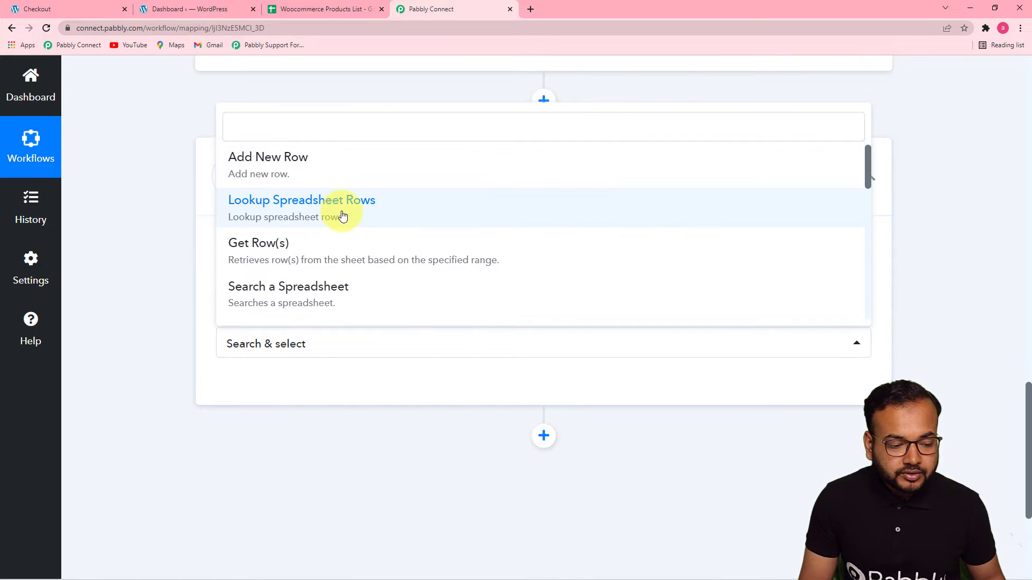
Connect Google Sheets through a new connection, choosing the Google account that holds the products sheet and granting Pabbly Connect Sheets access.
{"action": "left_click", "coordinate": [239, 395]}
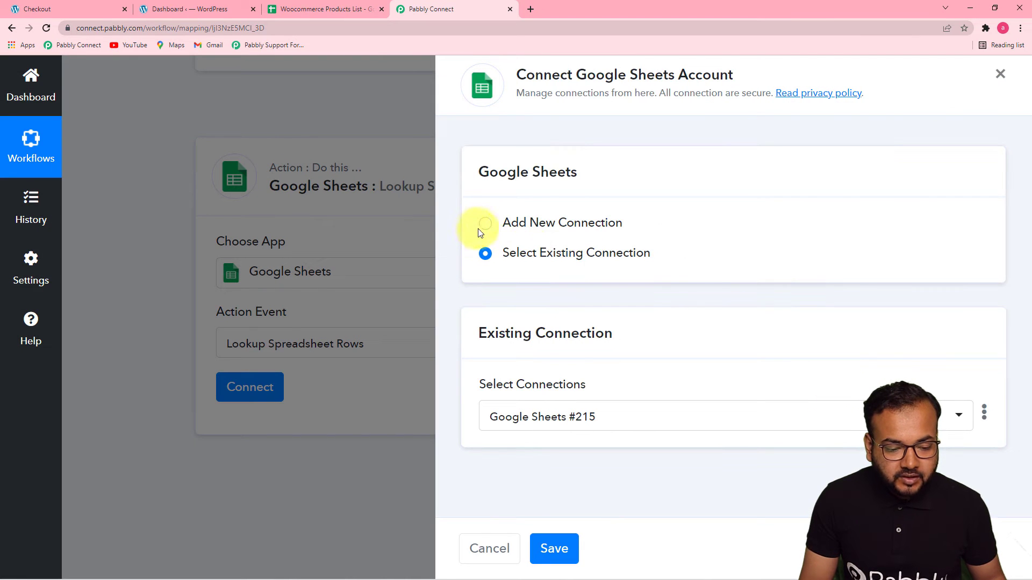
{"action": "left_click", "coordinate": [485, 225]}
{"action": "left_click", "coordinate": [538, 401]}
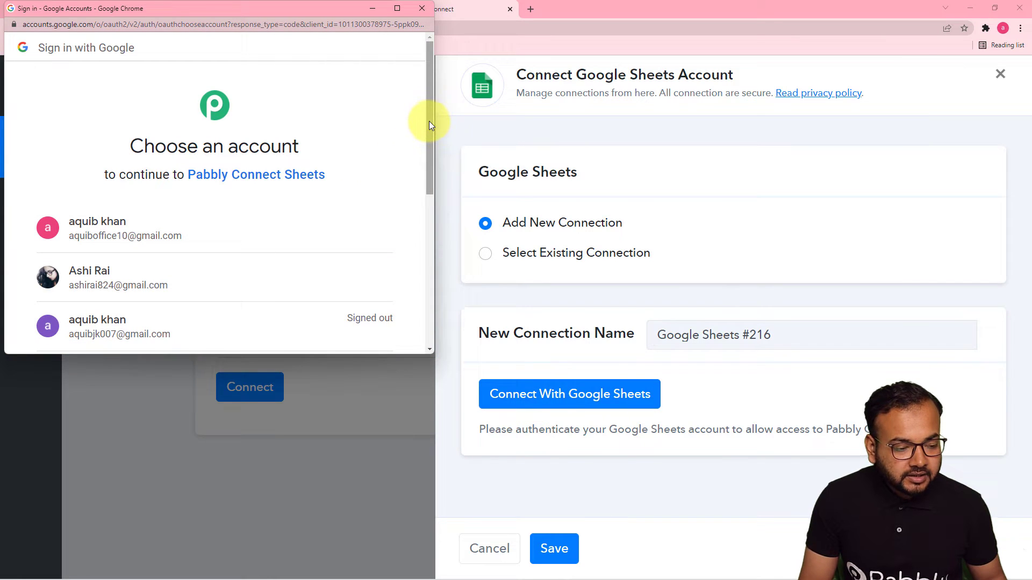
{"action": "left_click_drag", "start_coordinate": [430, 121], "coordinate": [432, 161]}
{"action": "left_click", "coordinate": [176, 208]}
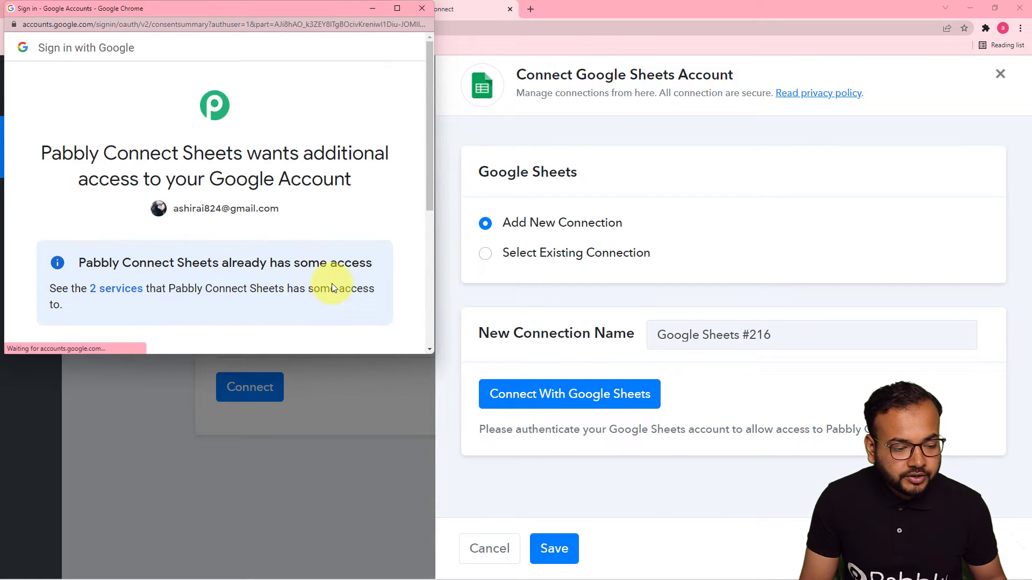
{"action": "left_click_drag", "start_coordinate": [430, 192], "coordinate": [344, 305]}
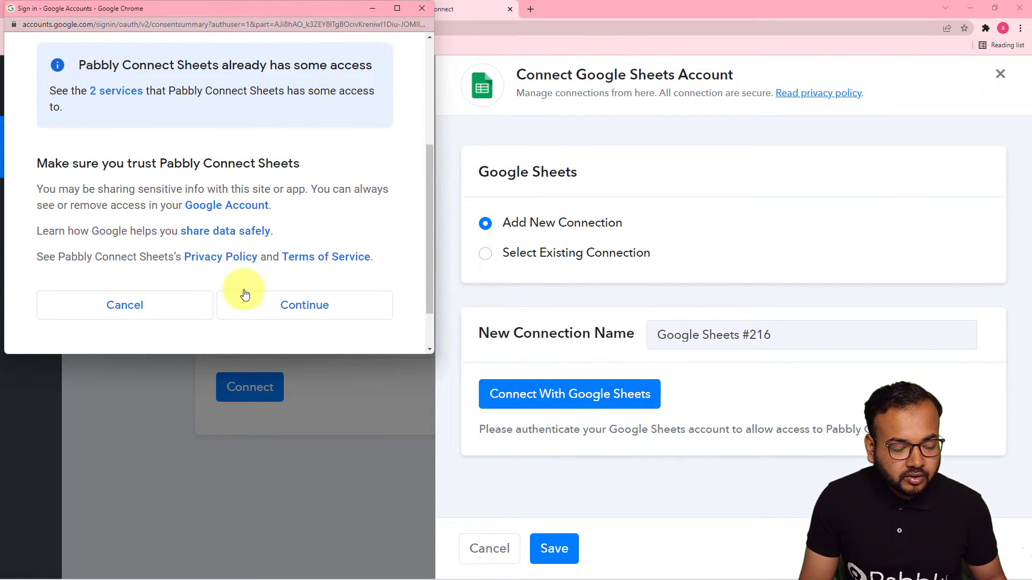
{"action": "left_click", "coordinate": [274, 312]}
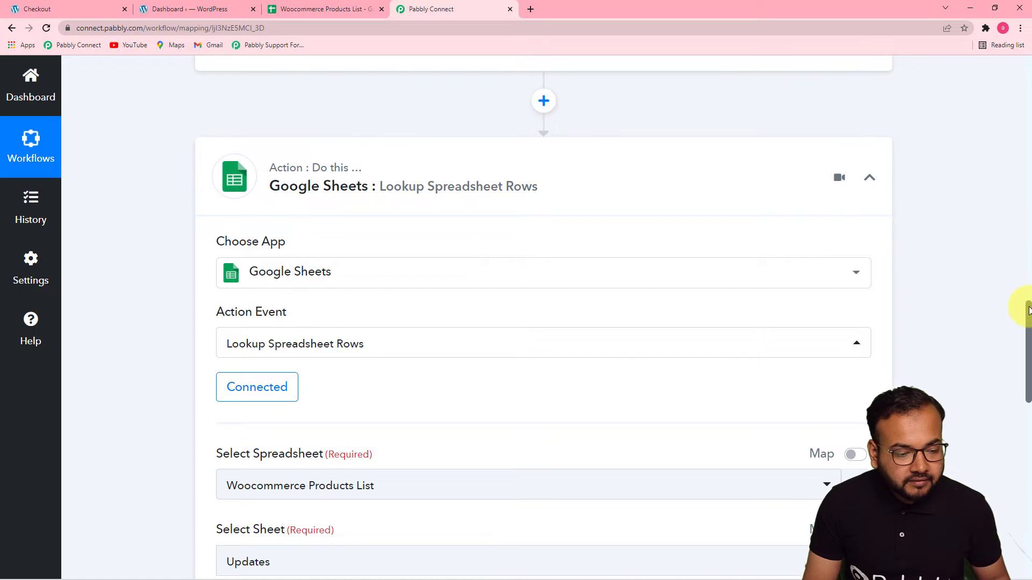
Select the Woocommerce Products List spreadsheet with its Updates sheet for the lookup, checking both names against the Google Sheets file.
{"action": "left_click_drag", "start_coordinate": [1028, 310], "coordinate": [1028, 376]}
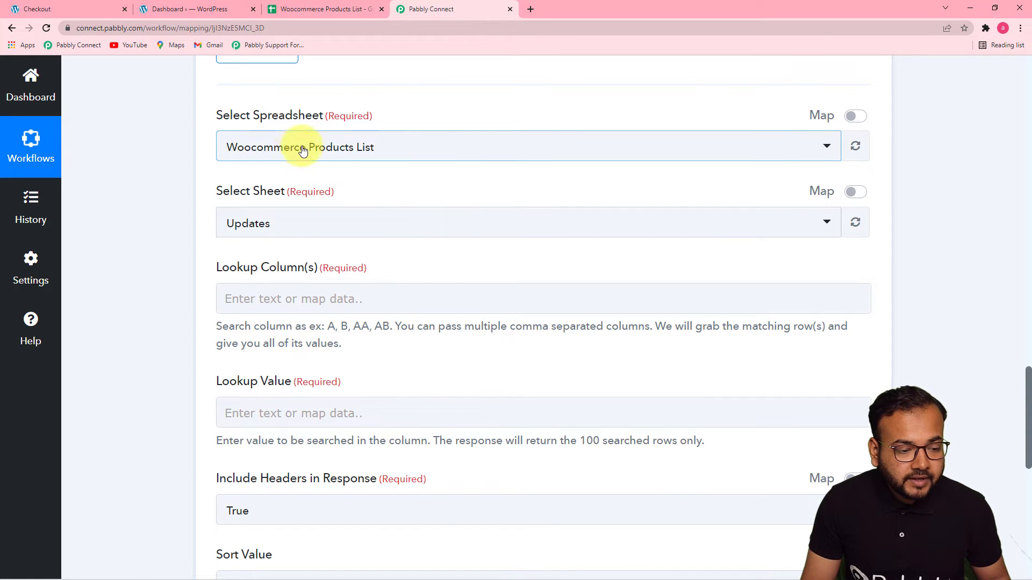
{"action": "left_click", "coordinate": [447, 155]}
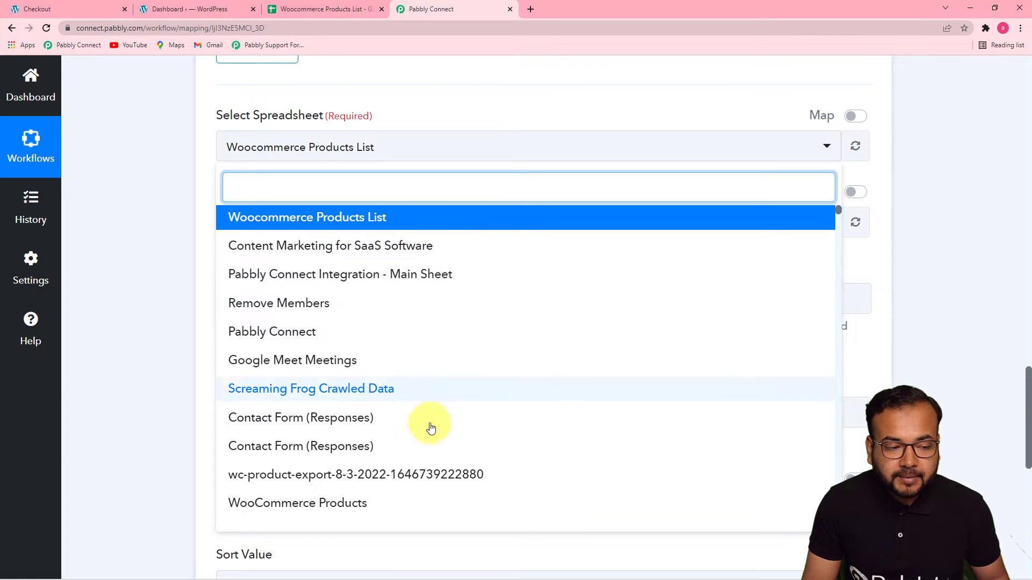
{"action": "left_click", "coordinate": [297, 7]}
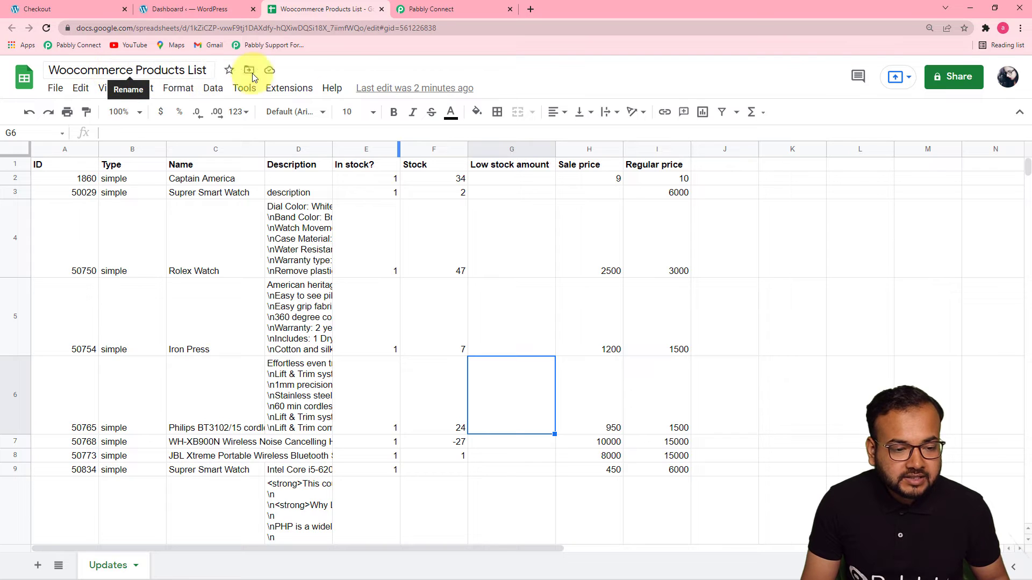
{"action": "left_click", "coordinate": [425, 10]}
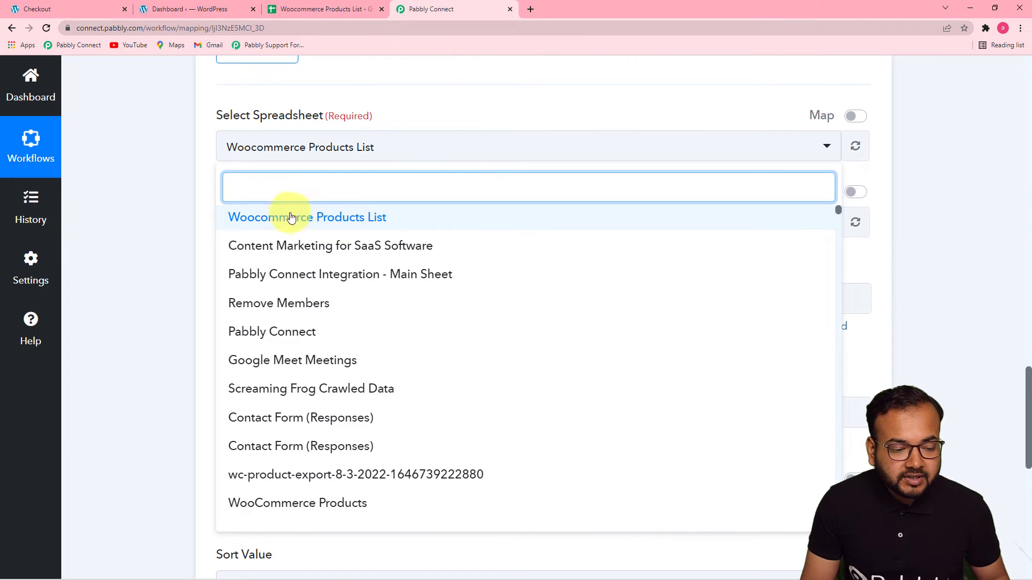
{"action": "left_click", "coordinate": [338, 224]}
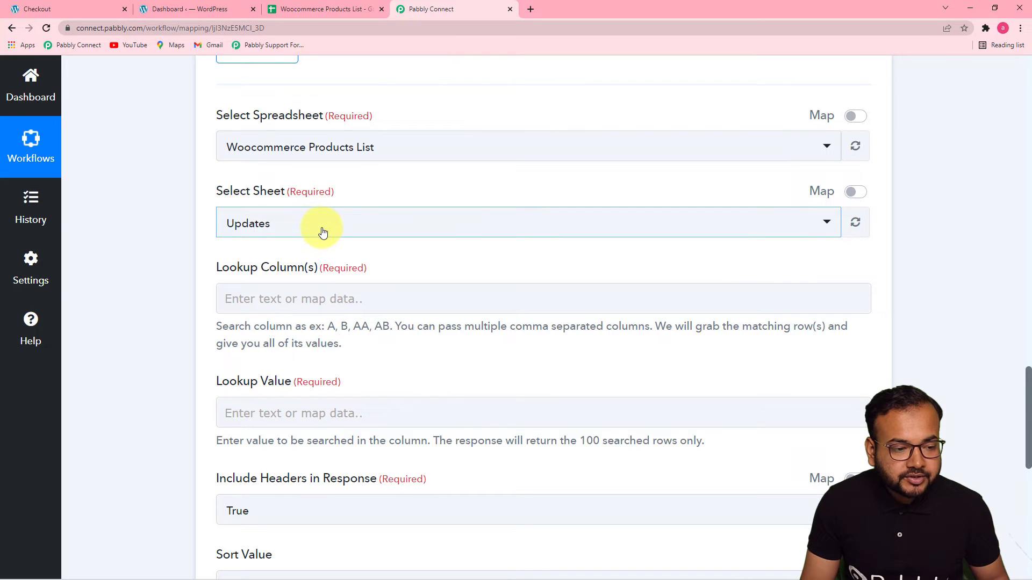
{"action": "left_click", "coordinate": [291, 8]}
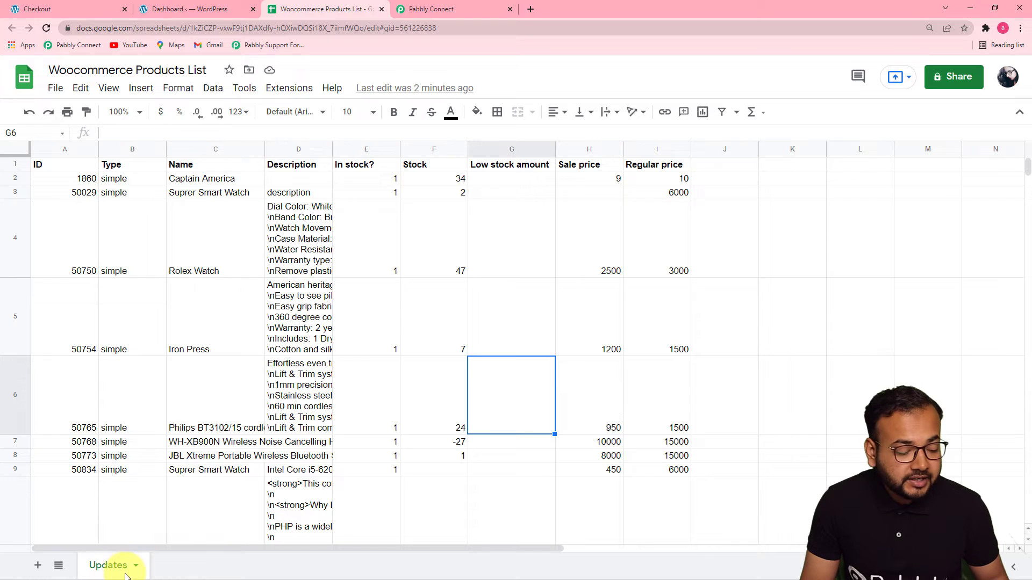
{"action": "left_click", "coordinate": [422, 13]}
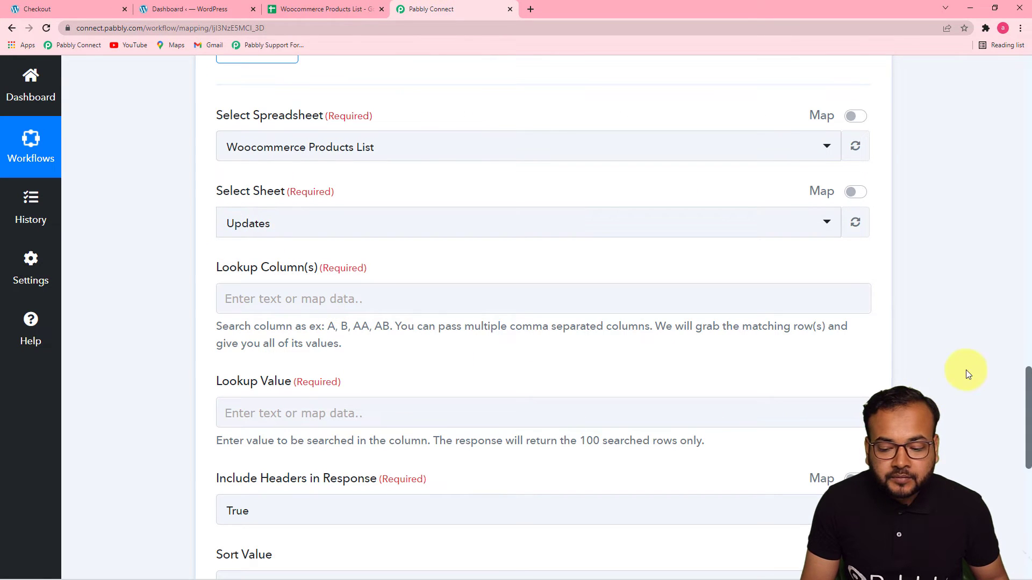
Check which column of the products sheet holds the product IDs and set the lookup column to A.
{"action": "left_click_drag", "start_coordinate": [1025, 369], "coordinate": [1029, 410]}
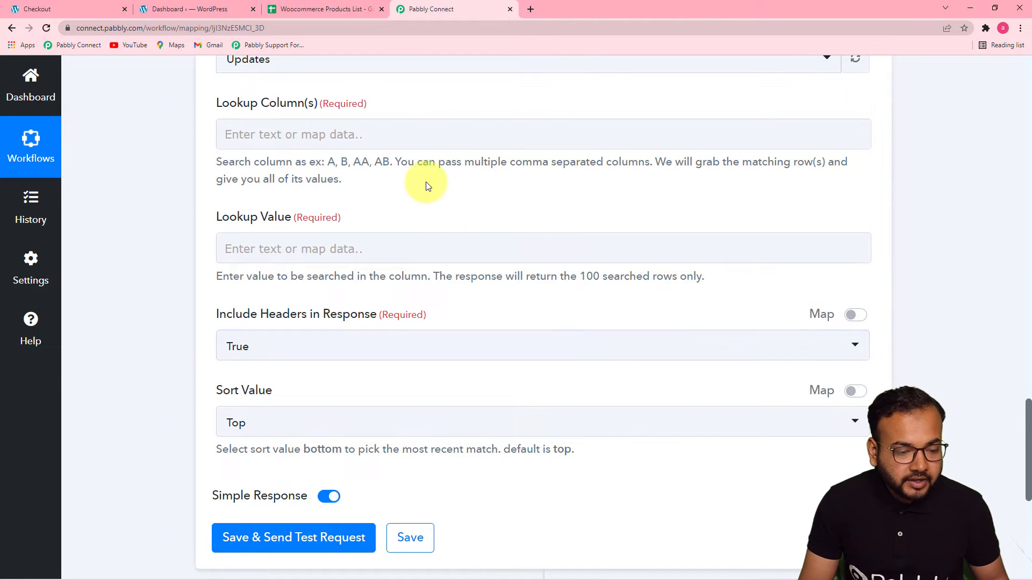
{"action": "left_click", "coordinate": [314, 14]}
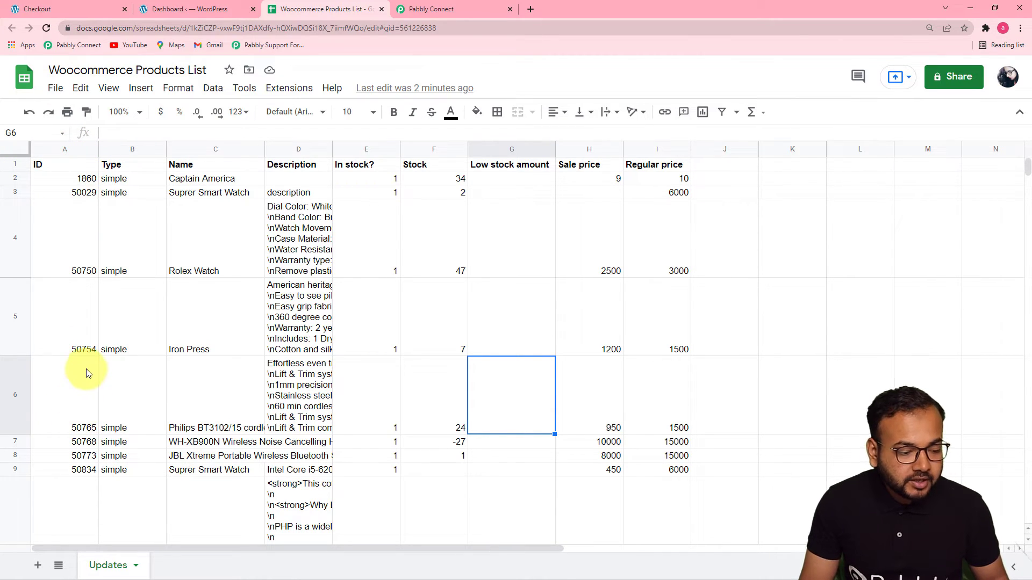
{"action": "left_click", "coordinate": [428, 12]}
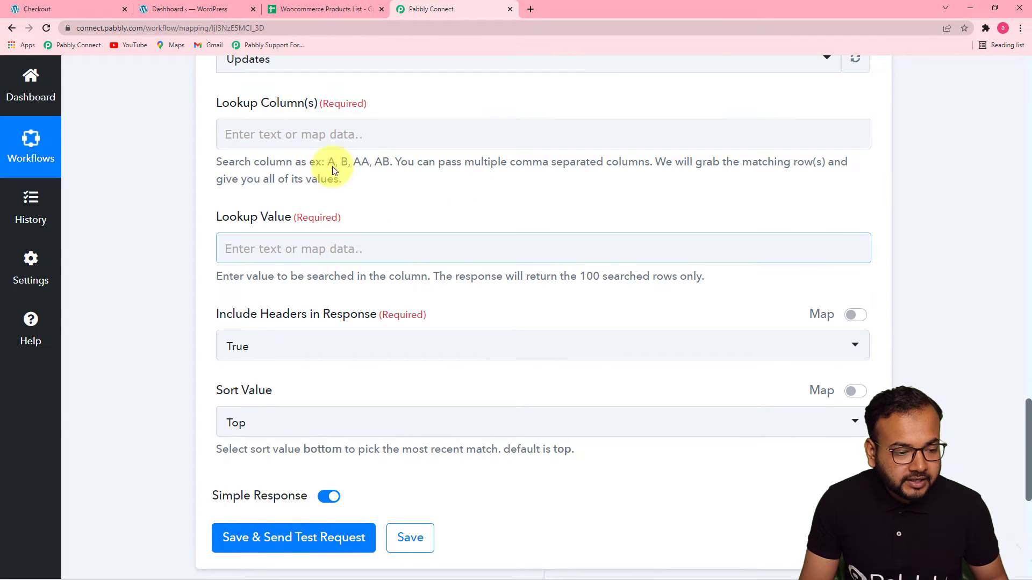
{"action": "left_click", "coordinate": [333, 138]}
{"action": "type", "text": "A"}
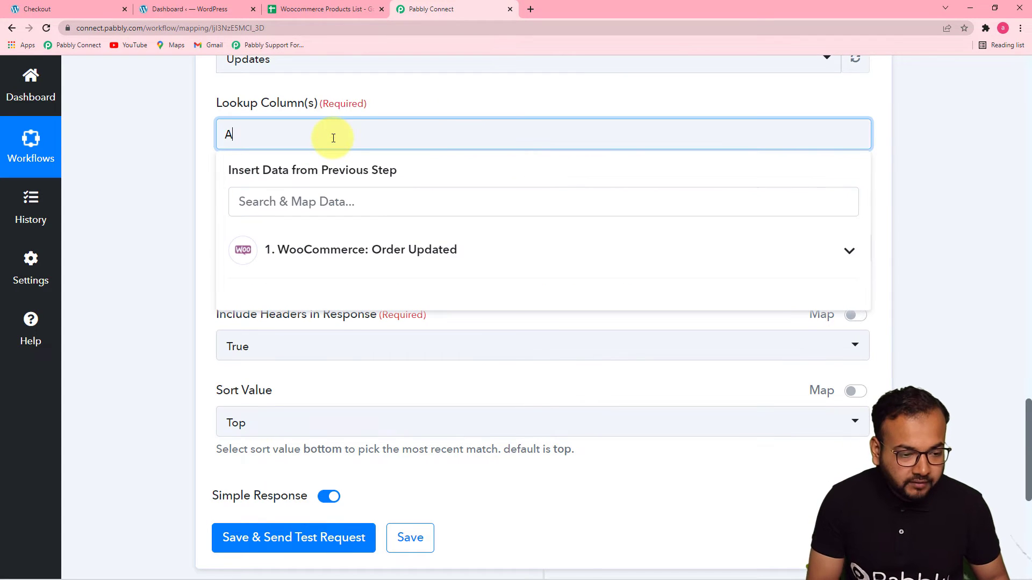
{"action": "left_click", "coordinate": [172, 174]}
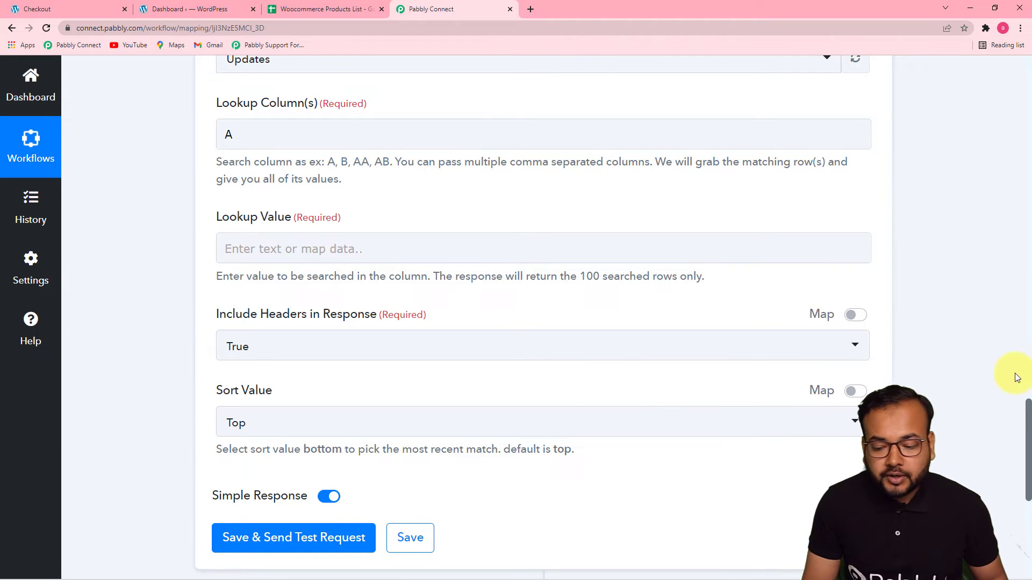
Locate the product ID in the captured WooCommerce order response and map Line Items 0 Product Id as the lookup value.
{"action": "left_click_drag", "start_coordinate": [1027, 409], "coordinate": [1020, 228]}
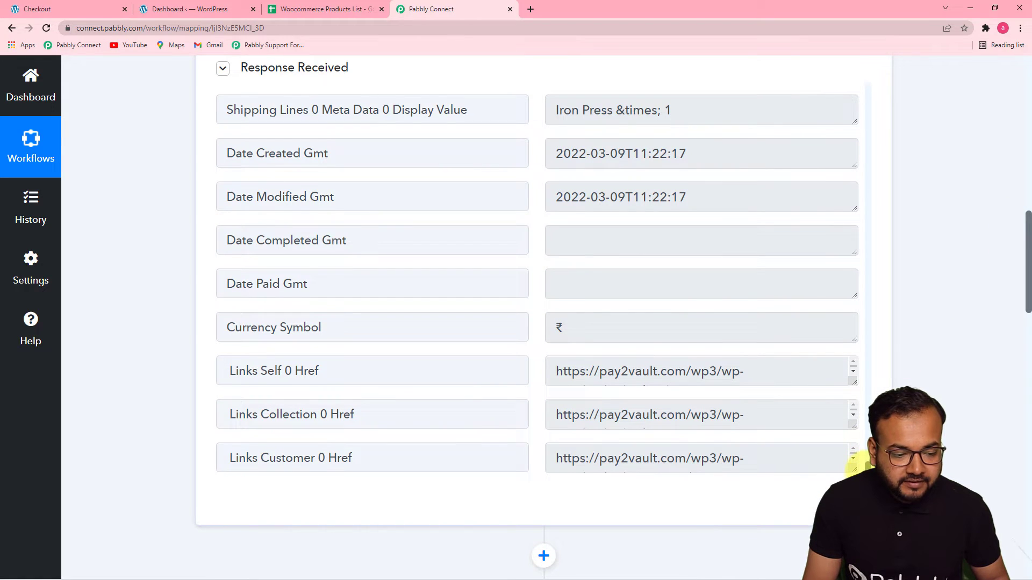
{"action": "scroll", "coordinate": [857, 463], "scroll_direction": "up", "scroll_amount": 5}
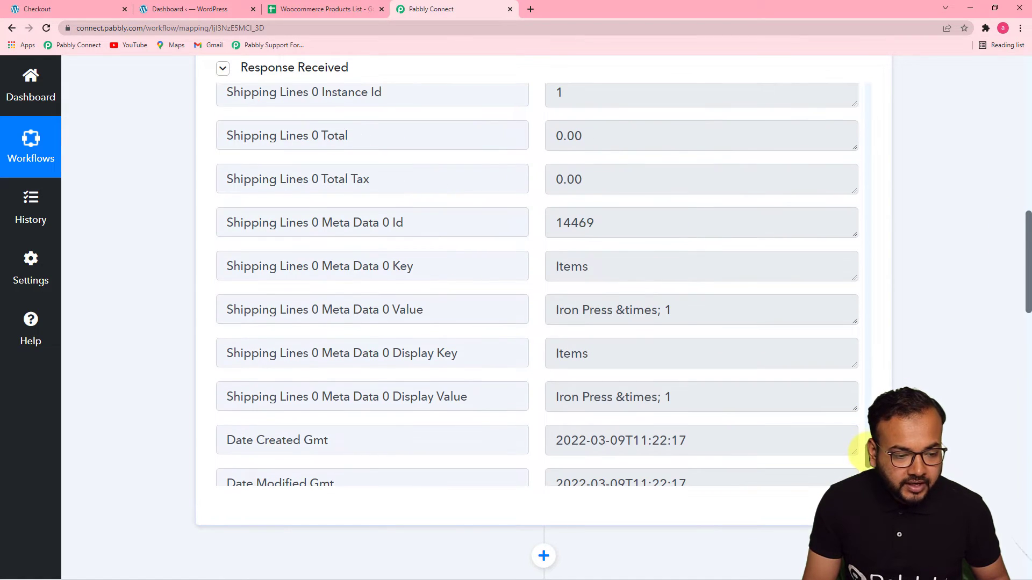
{"action": "scroll", "coordinate": [857, 451], "scroll_direction": "up", "scroll_amount": 10}
{"action": "scroll", "coordinate": [876, 384], "scroll_direction": "up", "scroll_amount": 10}
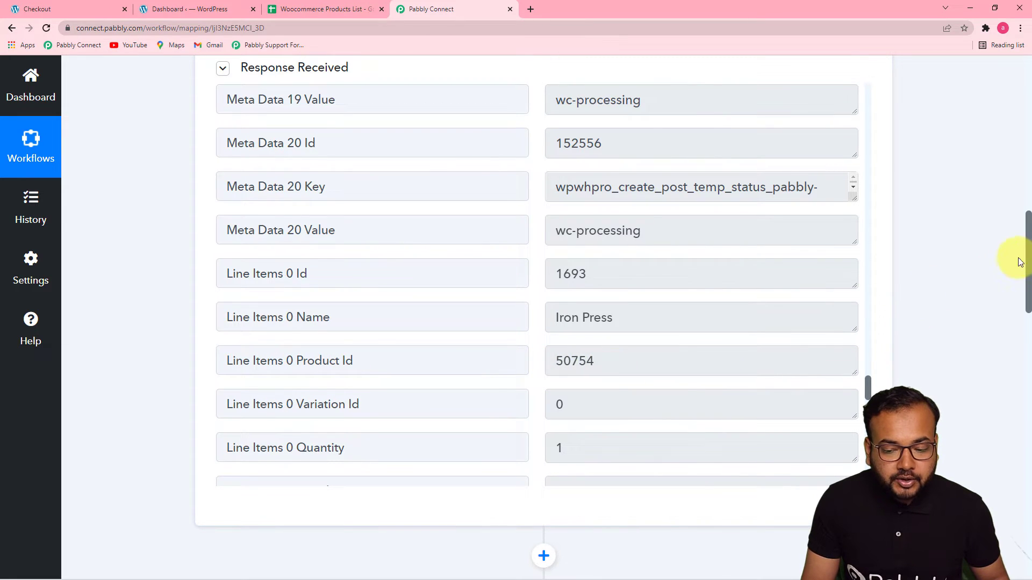
{"action": "left_click_drag", "start_coordinate": [1028, 259], "coordinate": [1014, 463]}
{"action": "left_click", "coordinate": [345, 178]}
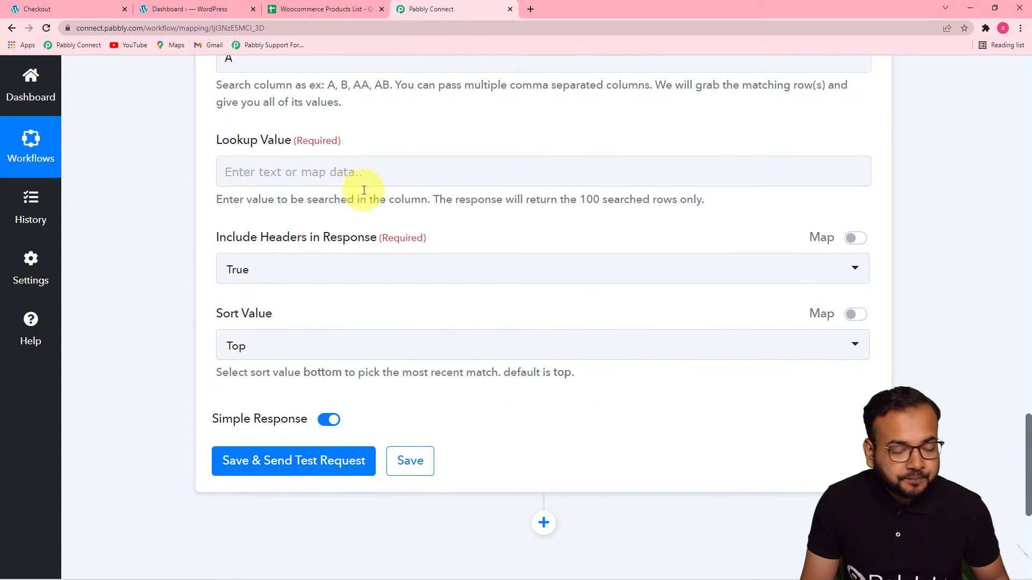
{"action": "left_click", "coordinate": [330, 172]}
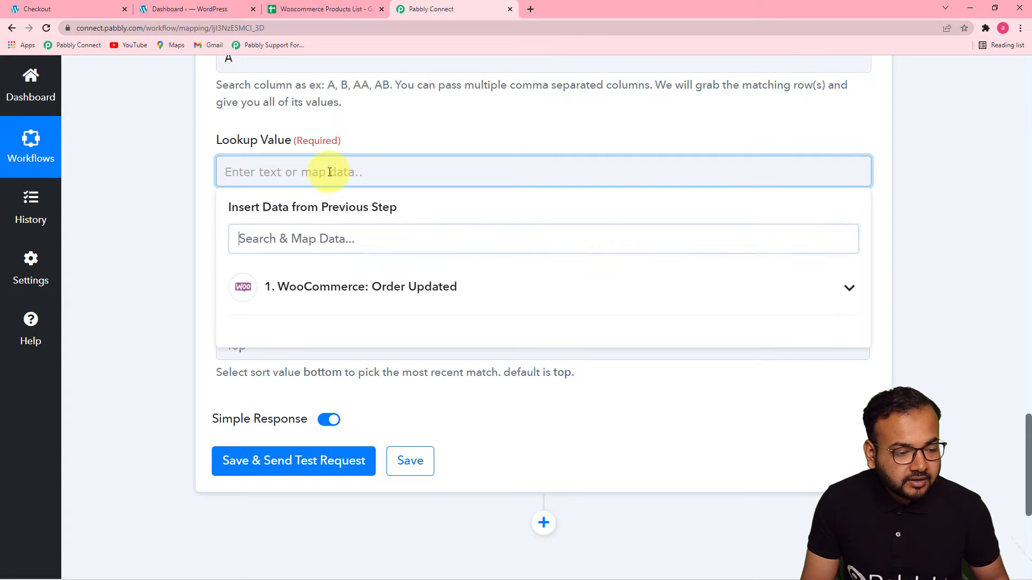
{"action": "left_click", "coordinate": [403, 299]}
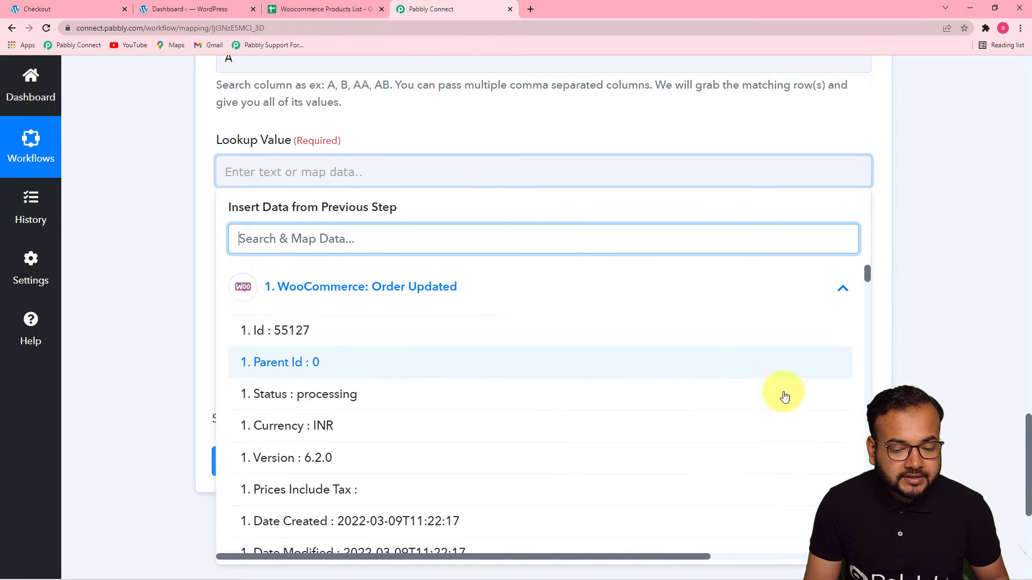
{"action": "left_click_drag", "start_coordinate": [866, 276], "coordinate": [891, 519]}
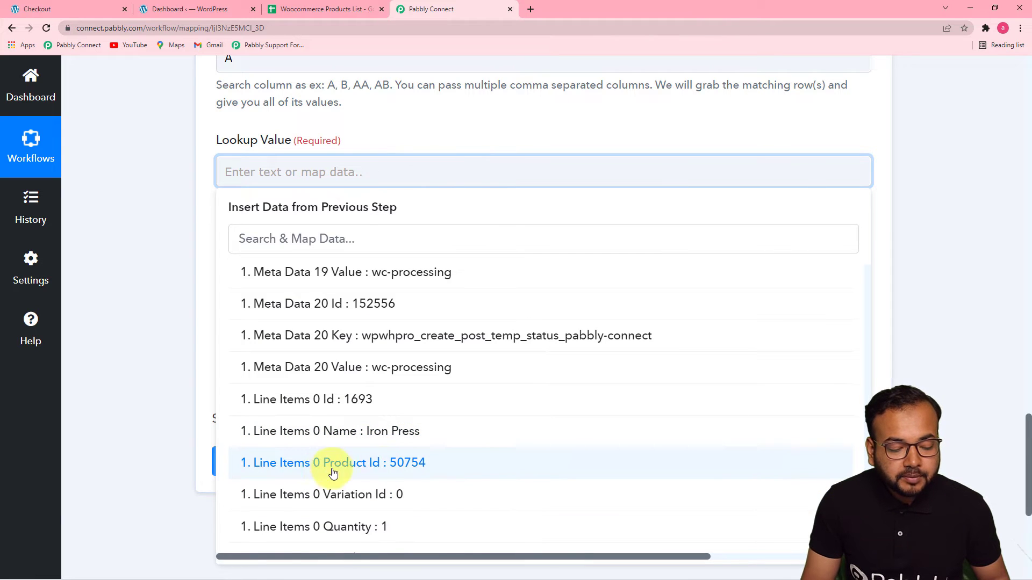
{"action": "left_click", "coordinate": [387, 470]}
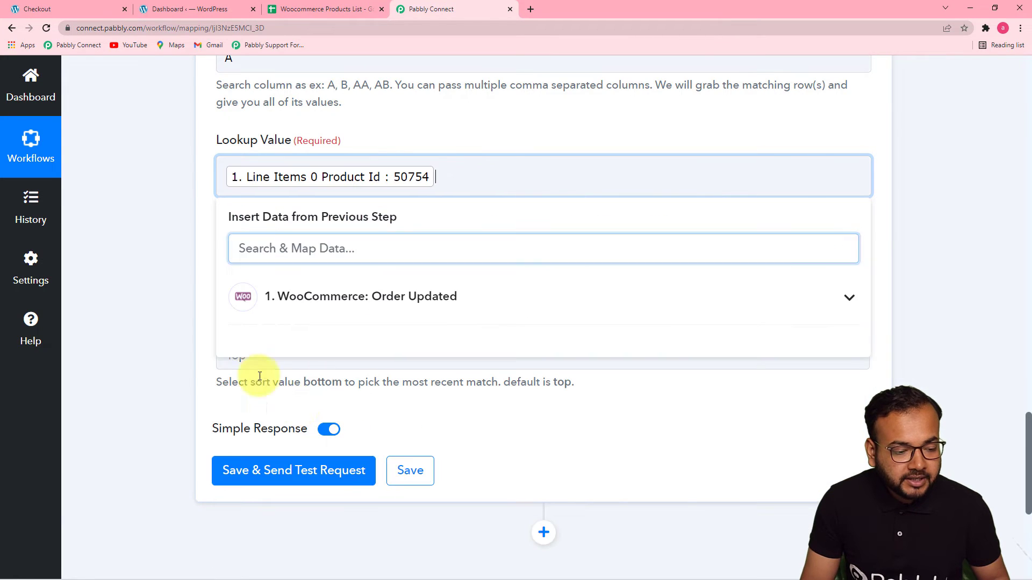
{"action": "left_click", "coordinate": [208, 330]}
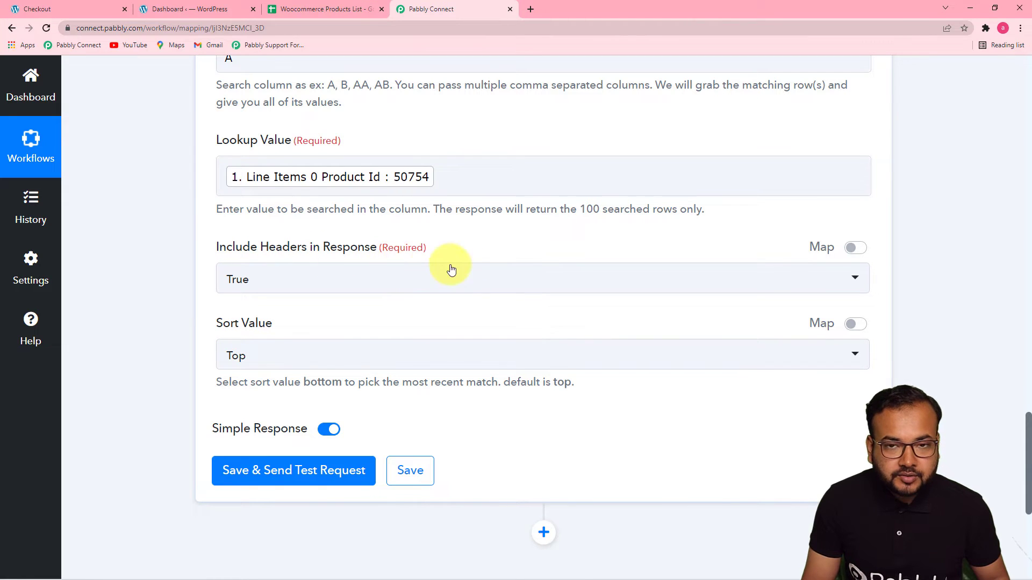
Check the header row in the products sheet and set Include Headers in Response to False for the lookup.
{"action": "left_click", "coordinate": [317, 11]}
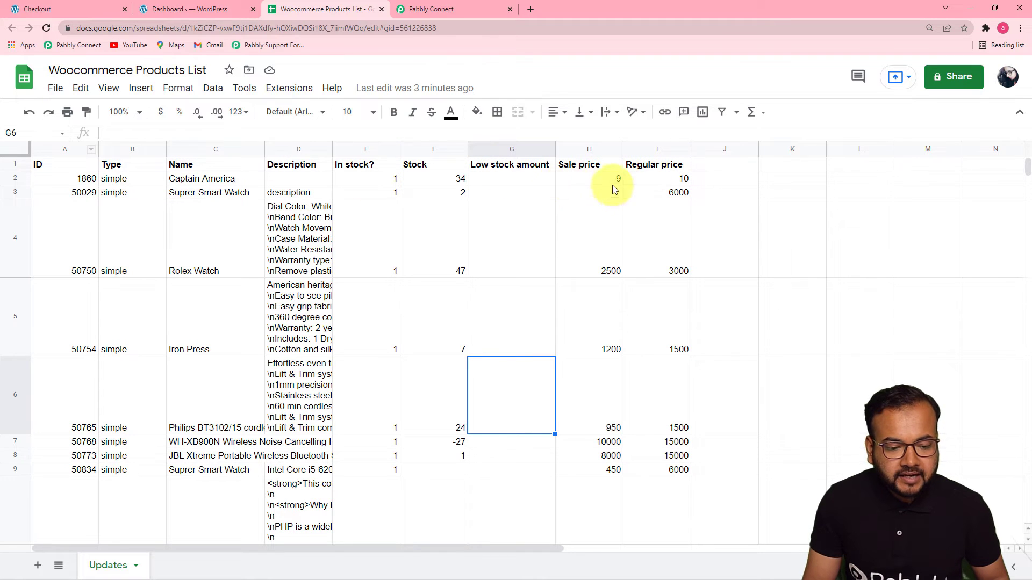
{"action": "left_click", "coordinate": [421, 8]}
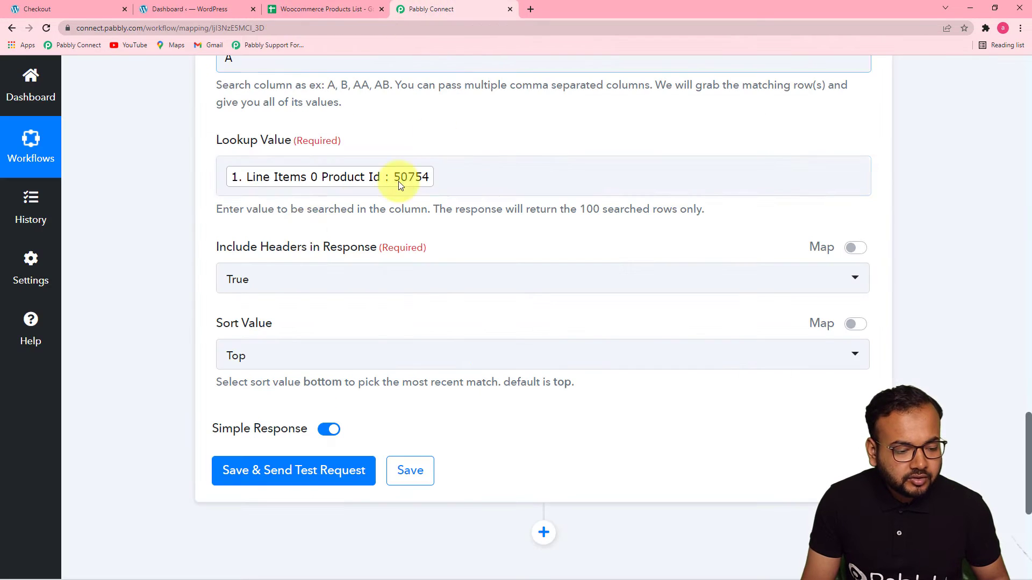
{"action": "left_click", "coordinate": [277, 278]}
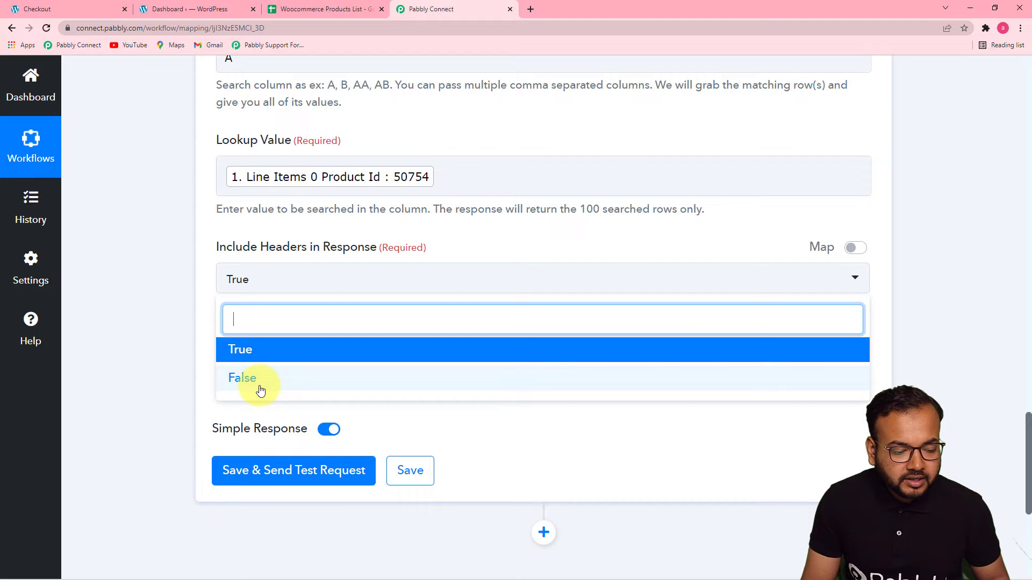
{"action": "left_click", "coordinate": [239, 379]}
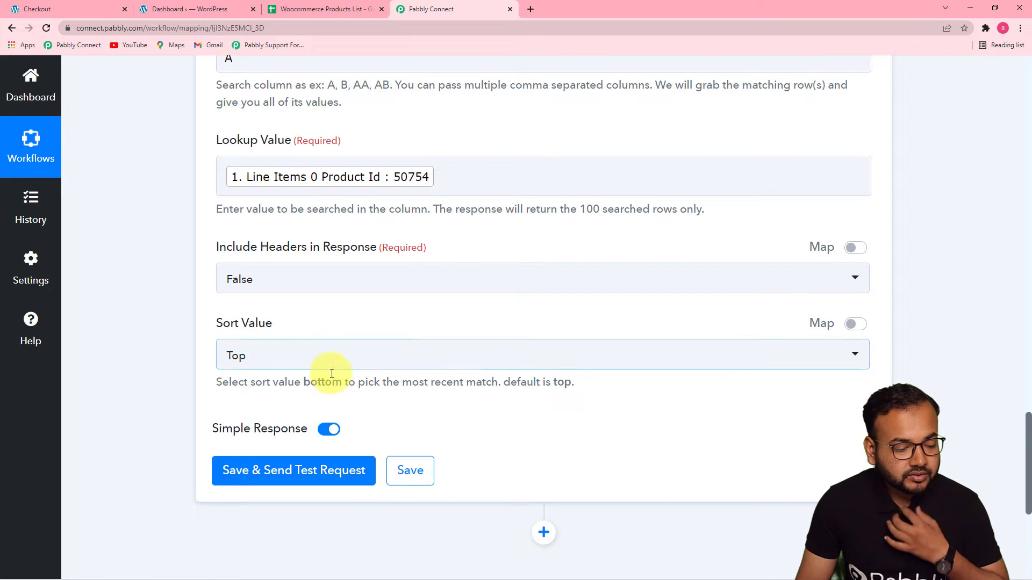
Save the lookup step with sort value Top, send its test request, and review the returned product row values.
{"action": "left_click", "coordinate": [292, 6]}
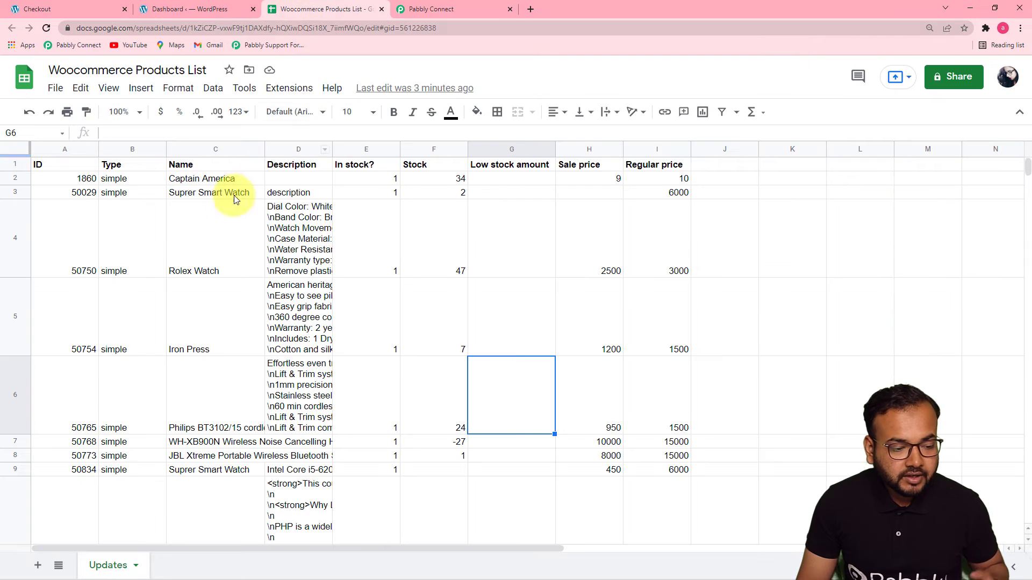
{"action": "left_click", "coordinate": [441, 8]}
{"action": "left_click", "coordinate": [345, 352]}
{"action": "left_click", "coordinate": [297, 424]}
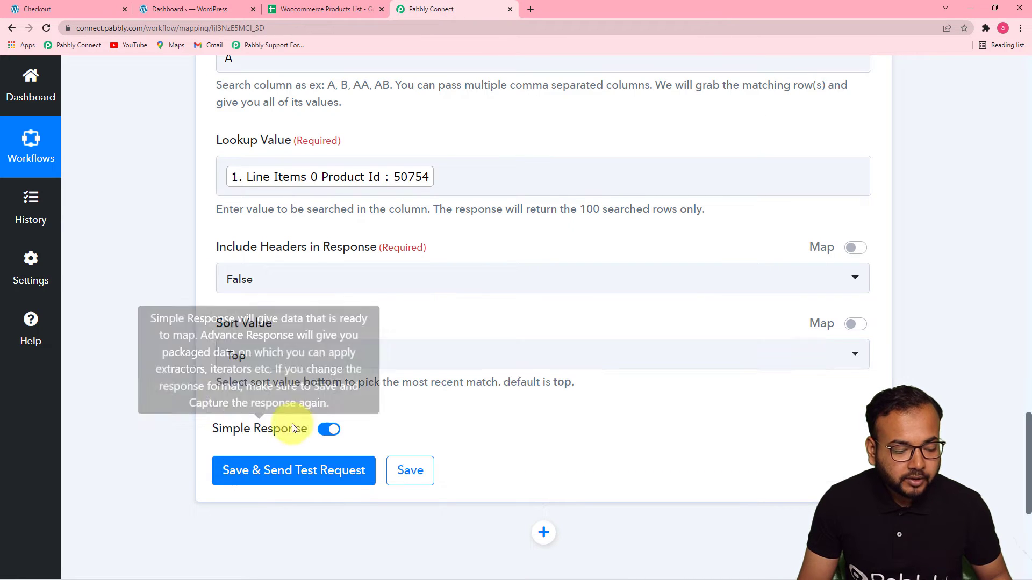
{"action": "left_click", "coordinate": [249, 480]}
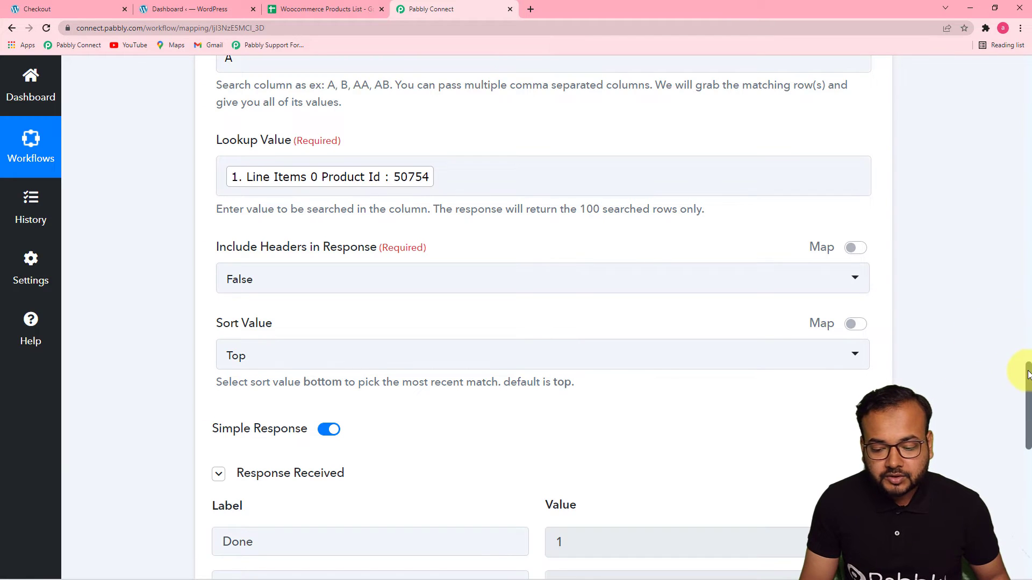
{"action": "left_click_drag", "start_coordinate": [1030, 383], "coordinate": [1030, 441]}
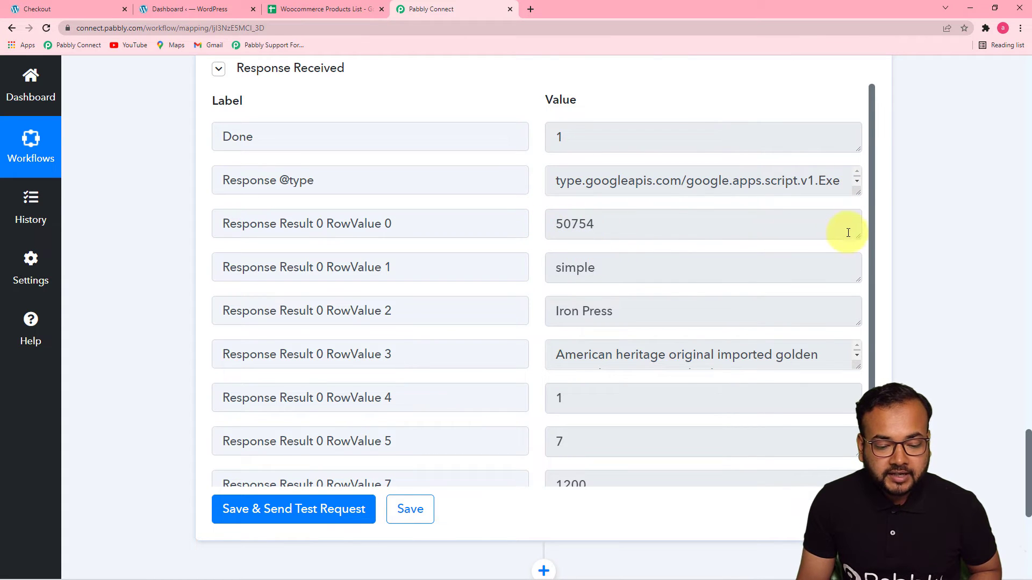
{"action": "mouse_move", "coordinate": [870, 223]}
{"action": "left_mouse_down"}
{"action": "mouse_move", "coordinate": [882, 334]}
{"action": "mouse_move", "coordinate": [872, 226]}
{"action": "left_mouse_up"}
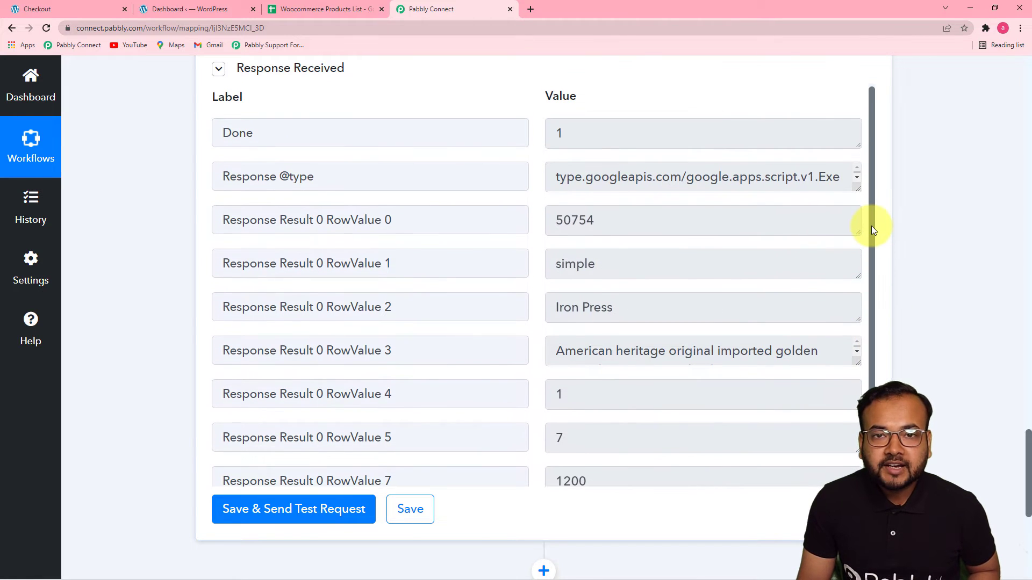
Compare the lookup response's row values with the stock column in the Woocommerce Products List sheet.
{"action": "left_click_drag", "start_coordinate": [1027, 440], "coordinate": [1028, 482]}
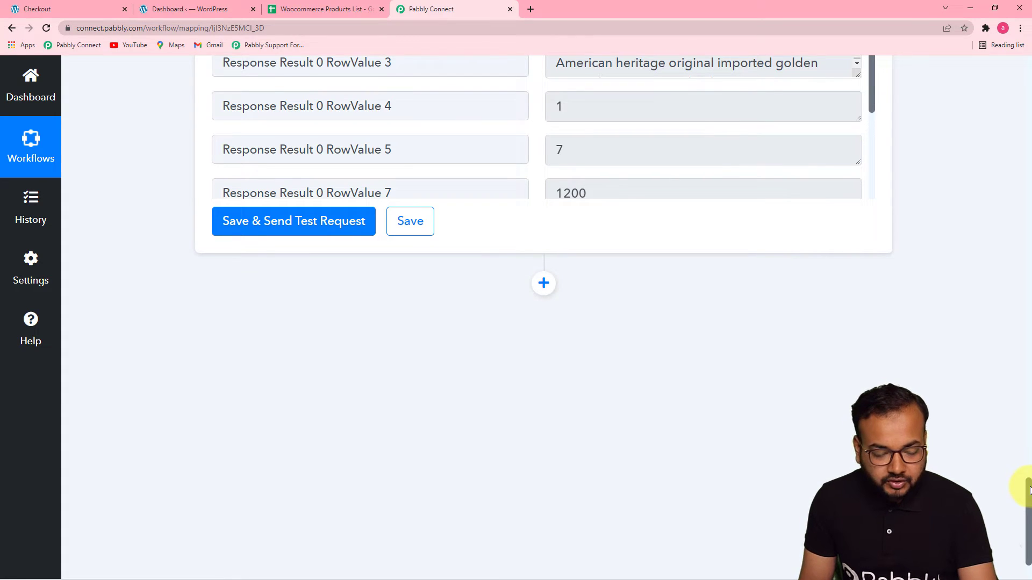
{"action": "left_click_drag", "start_coordinate": [1027, 490], "coordinate": [1028, 506]}
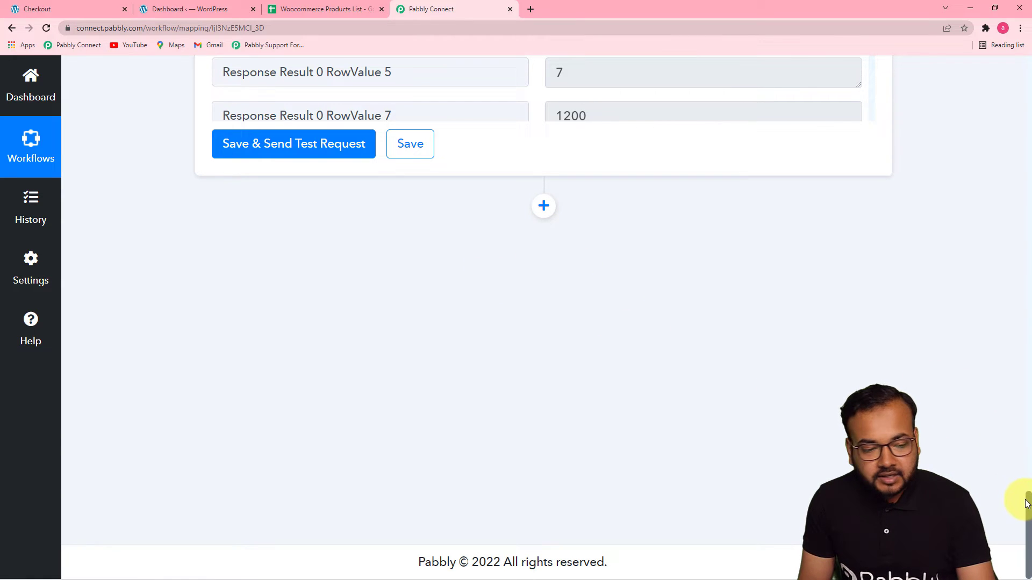
{"action": "left_click_drag", "start_coordinate": [1027, 507], "coordinate": [1027, 464]}
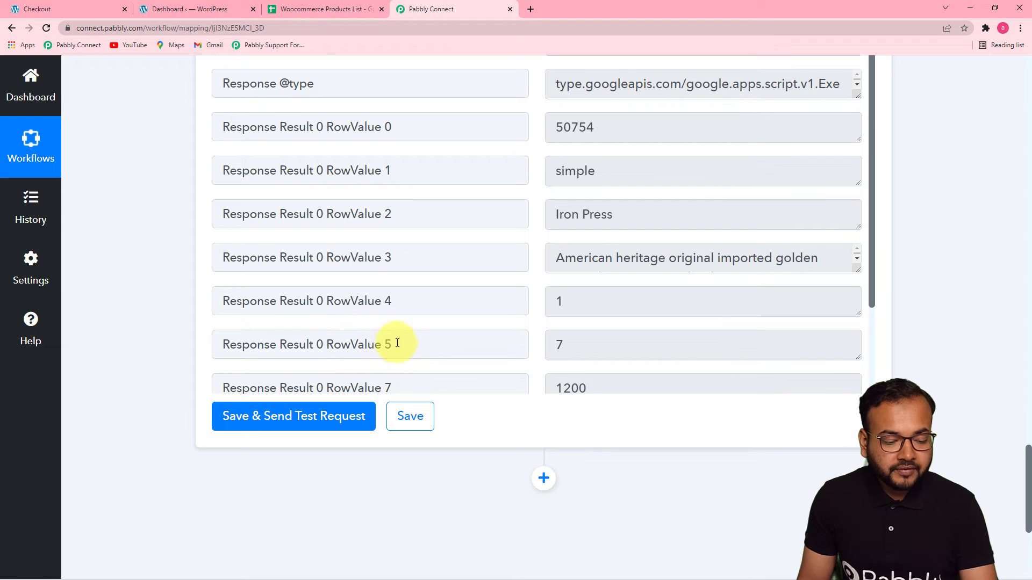
{"action": "left_click", "coordinate": [298, 11]}
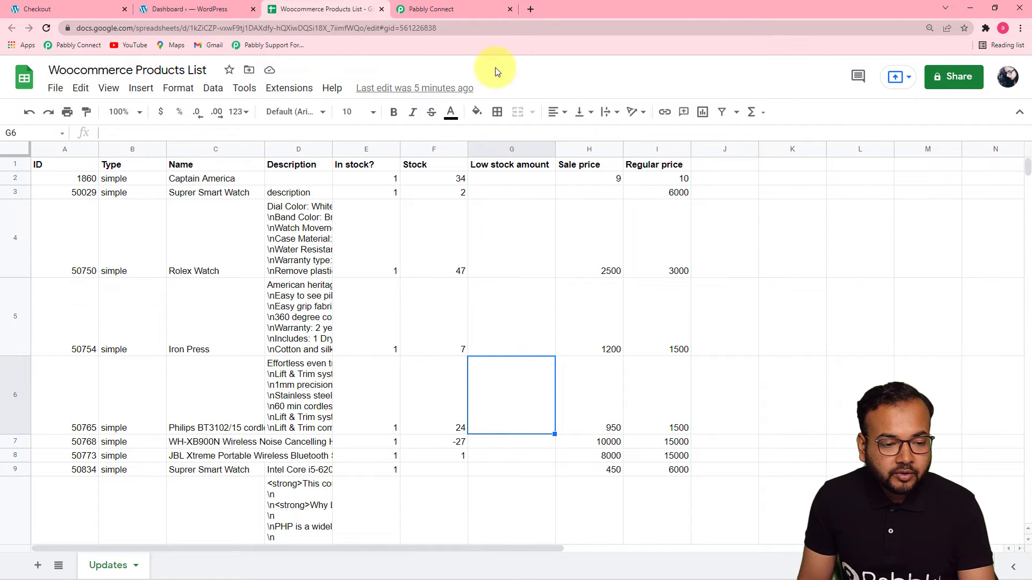
{"action": "left_click", "coordinate": [465, 9]}
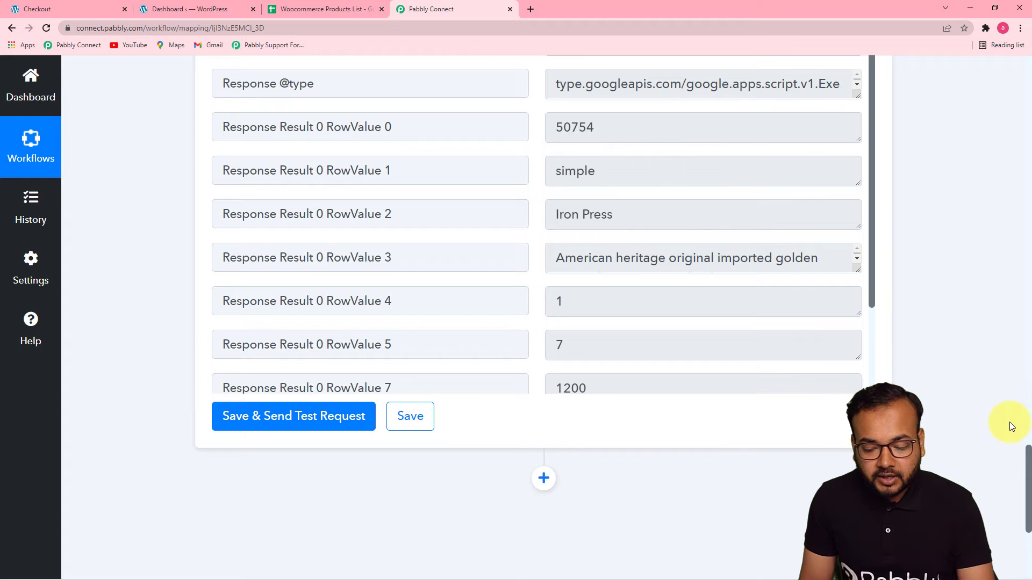
Add a new action after the Google Sheets lookup and choose Number Formatter by Pabbly as its app.
{"action": "left_click_drag", "start_coordinate": [1020, 446], "coordinate": [1021, 493]}
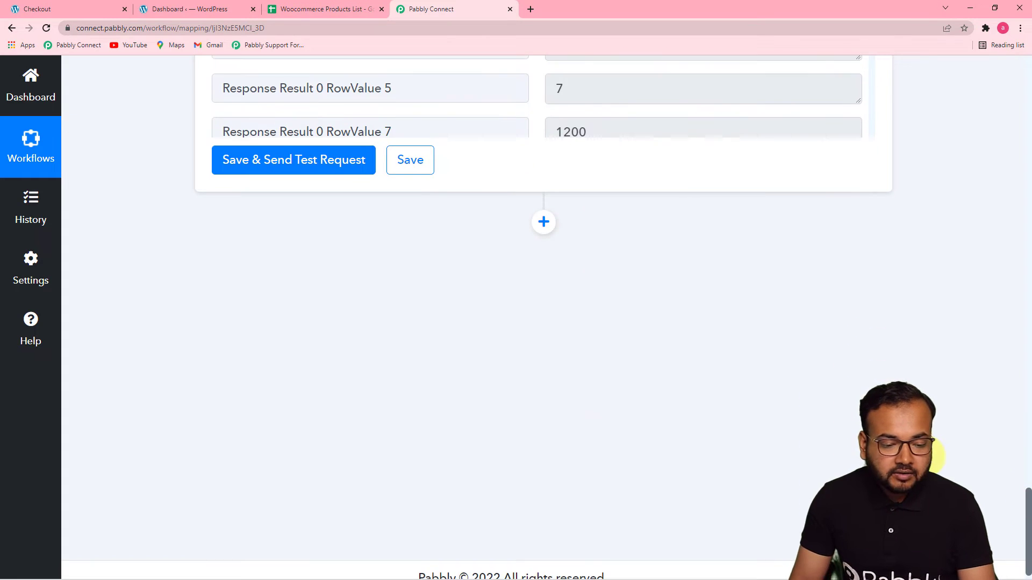
{"action": "left_click", "coordinate": [543, 222]}
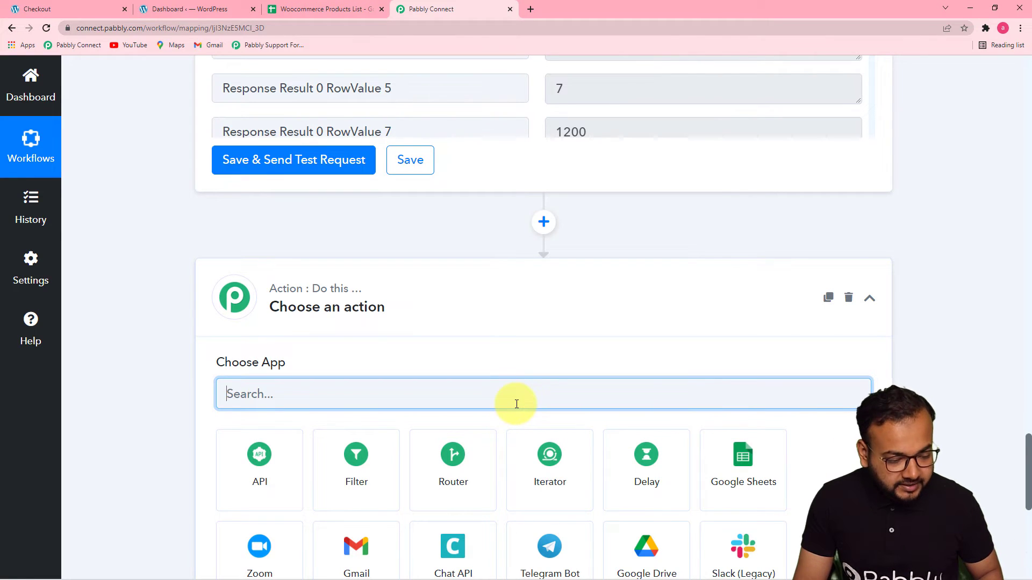
{"action": "type", "text": "nu,"}
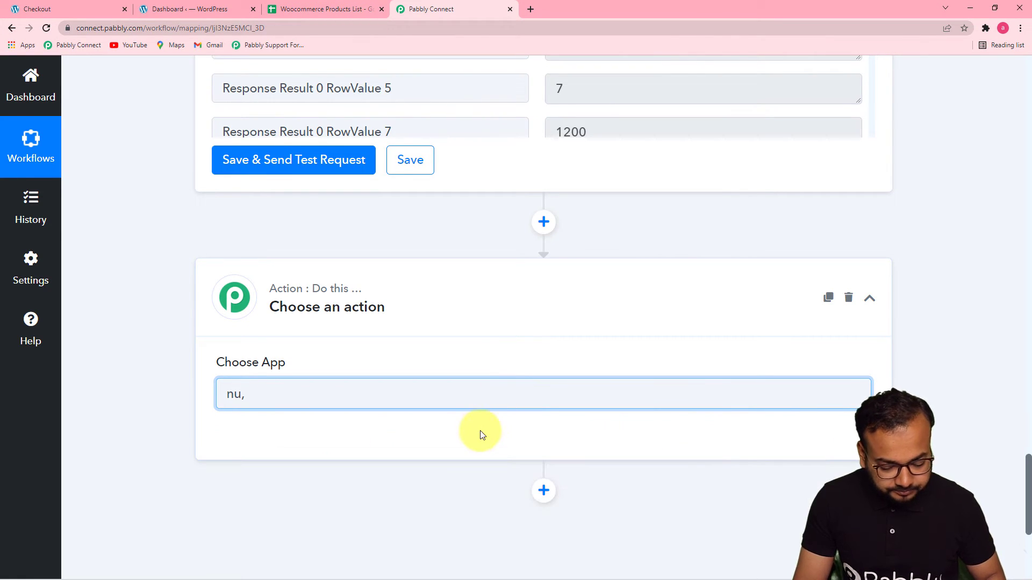
{"action": "key", "text": "BackSpace"}
{"action": "type", "text": "m"}
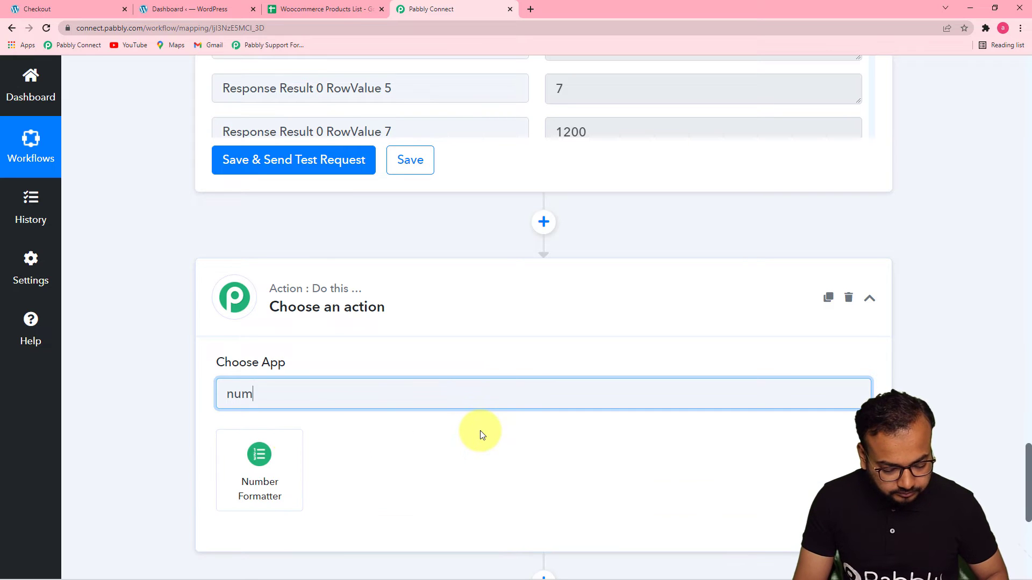
{"action": "left_click", "coordinate": [239, 473]}
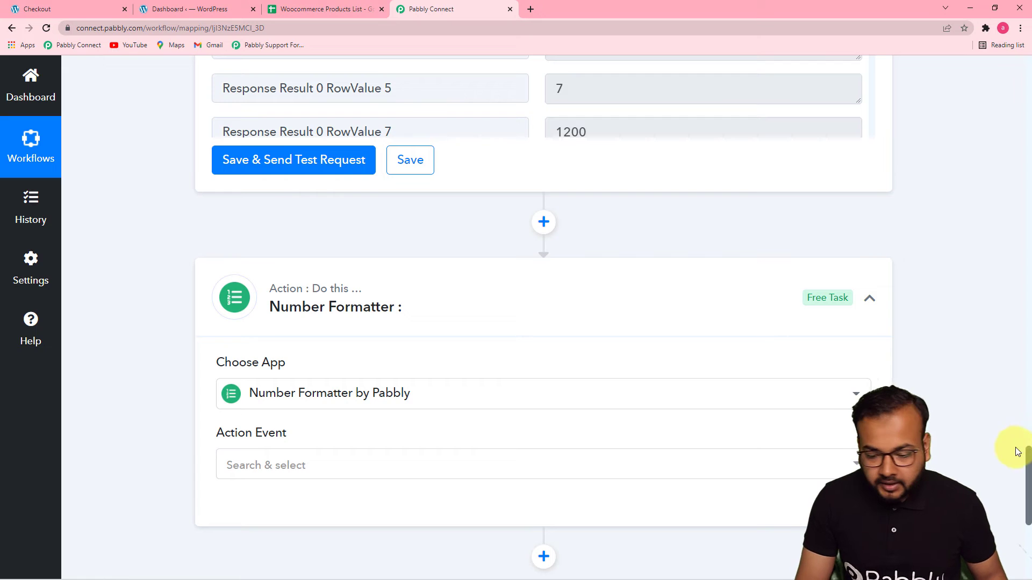
Set the Number Formatter's action event to Perform Math Operation and connect it.
{"action": "left_click_drag", "start_coordinate": [1028, 469], "coordinate": [1028, 505]}
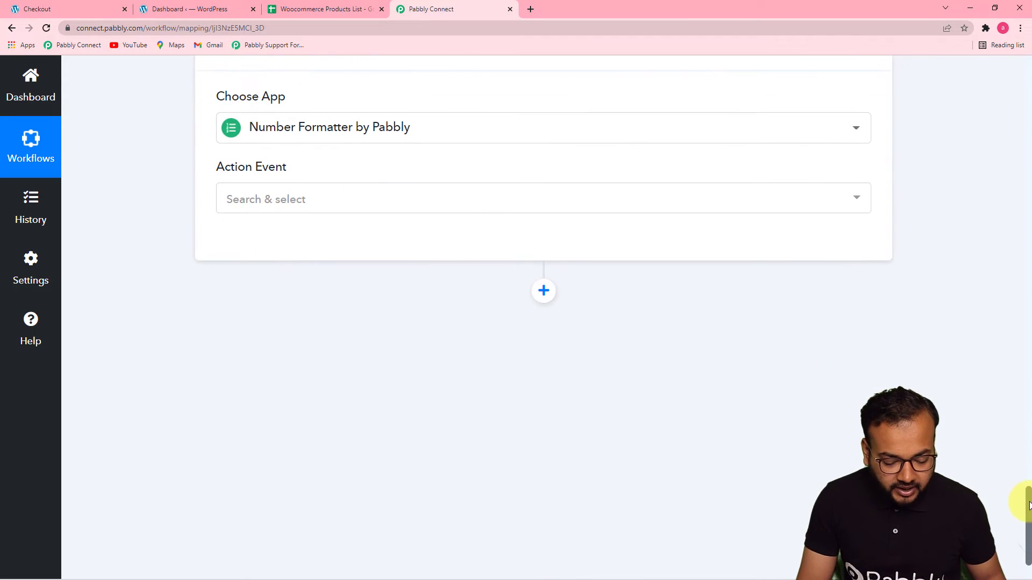
{"action": "left_click", "coordinate": [591, 208]}
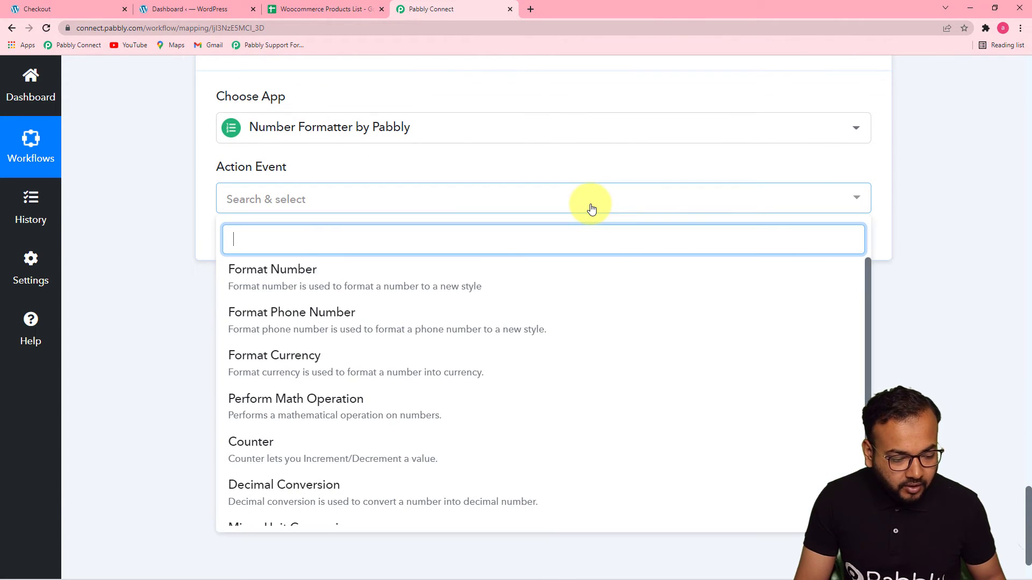
{"action": "type", "text": "p"}
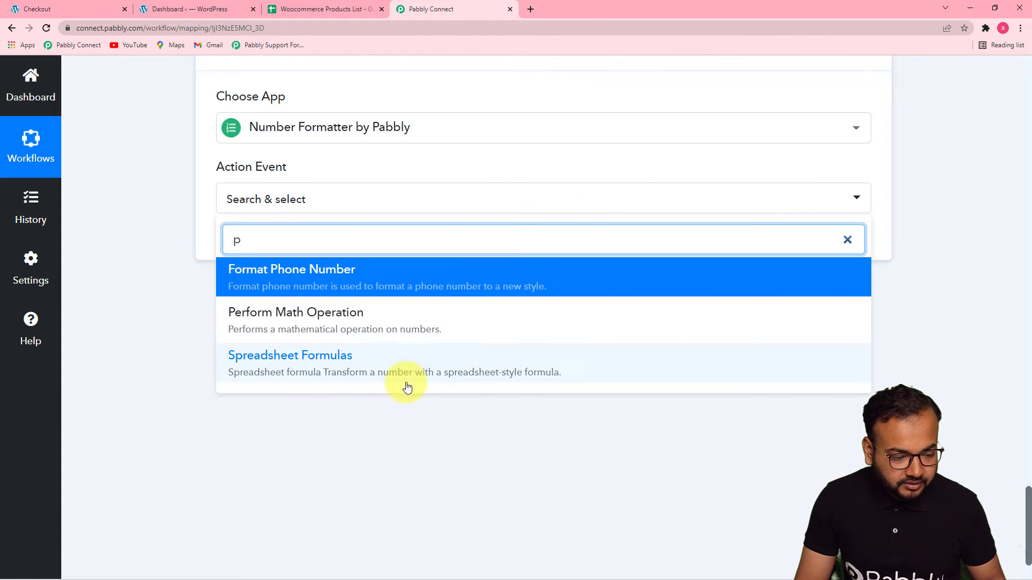
{"action": "left_click", "coordinate": [400, 340]}
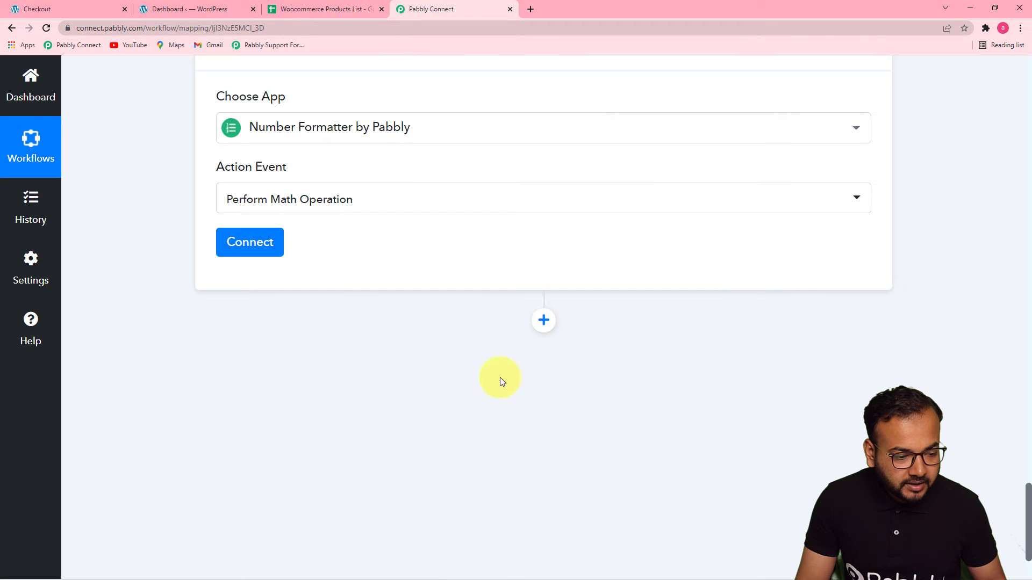
{"action": "left_click", "coordinate": [269, 243]}
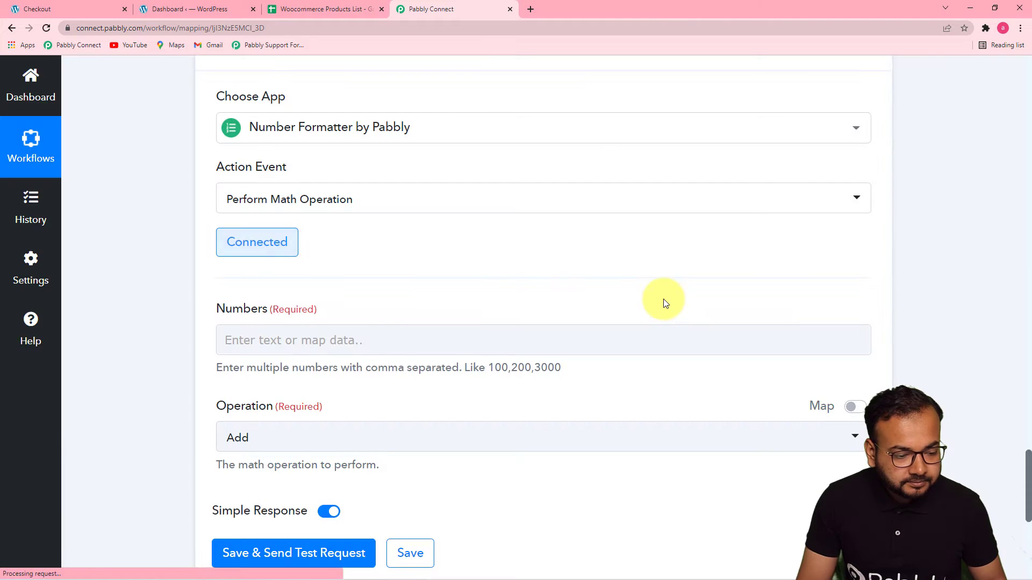
Examine the ordered quantity in the WooCommerce response and the product's stock value in the Google Sheets lookup response.
{"action": "left_click_drag", "start_coordinate": [1029, 454], "coordinate": [1029, 352]}
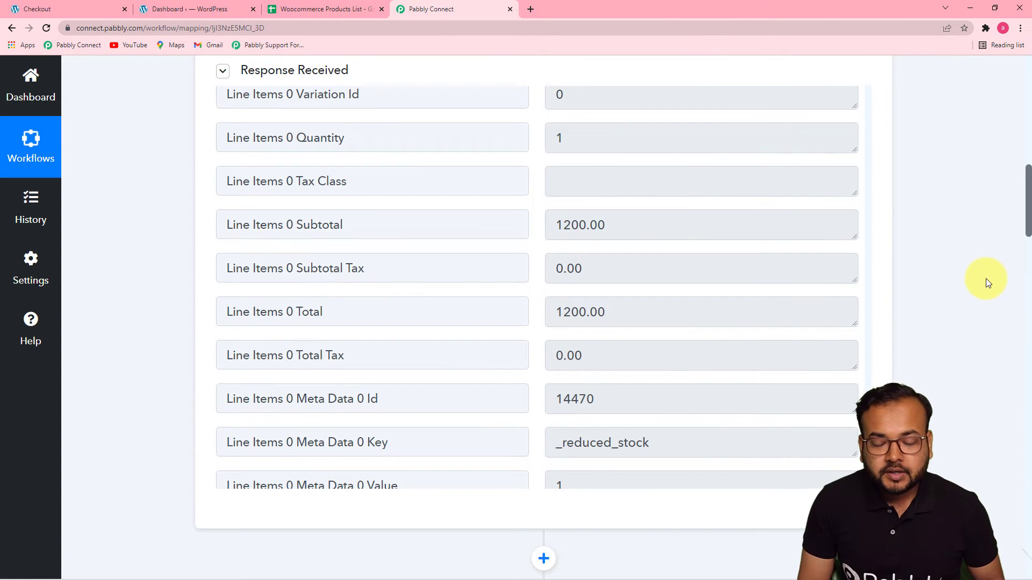
{"action": "left_click_drag", "start_coordinate": [1028, 220], "coordinate": [1028, 157]}
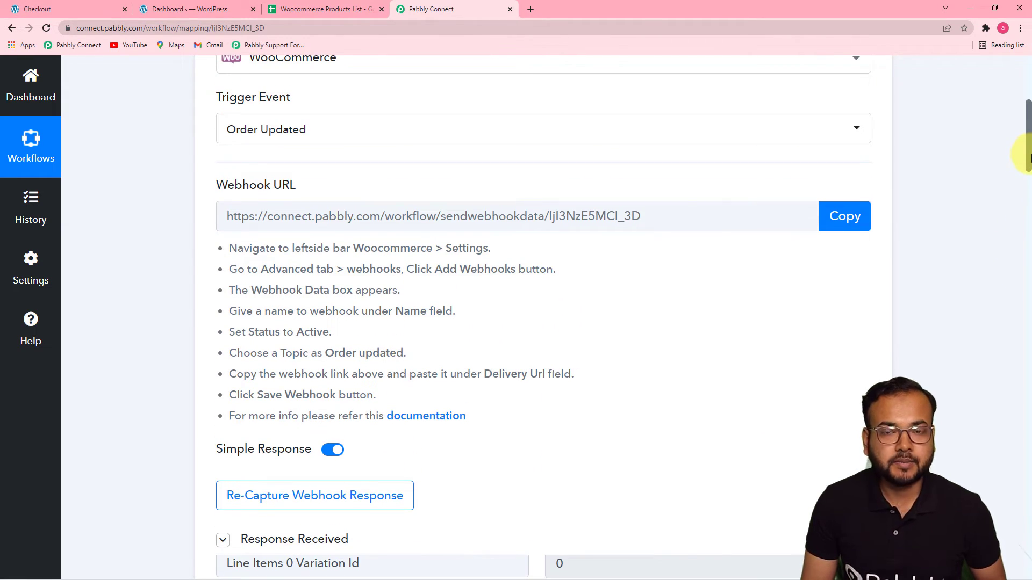
{"action": "left_click_drag", "start_coordinate": [1029, 152], "coordinate": [1028, 235]}
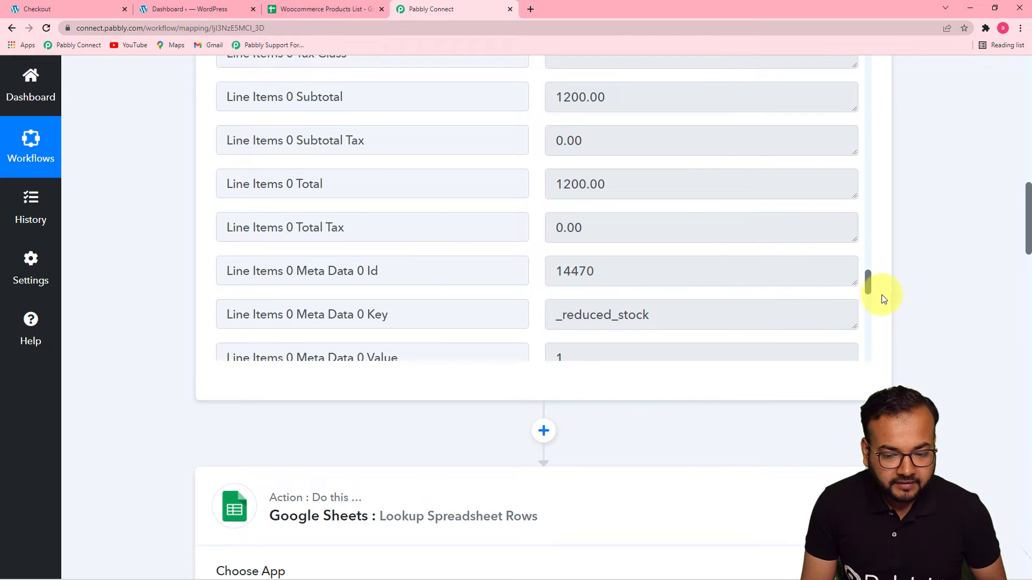
{"action": "left_click_drag", "start_coordinate": [1028, 226], "coordinate": [1028, 208]}
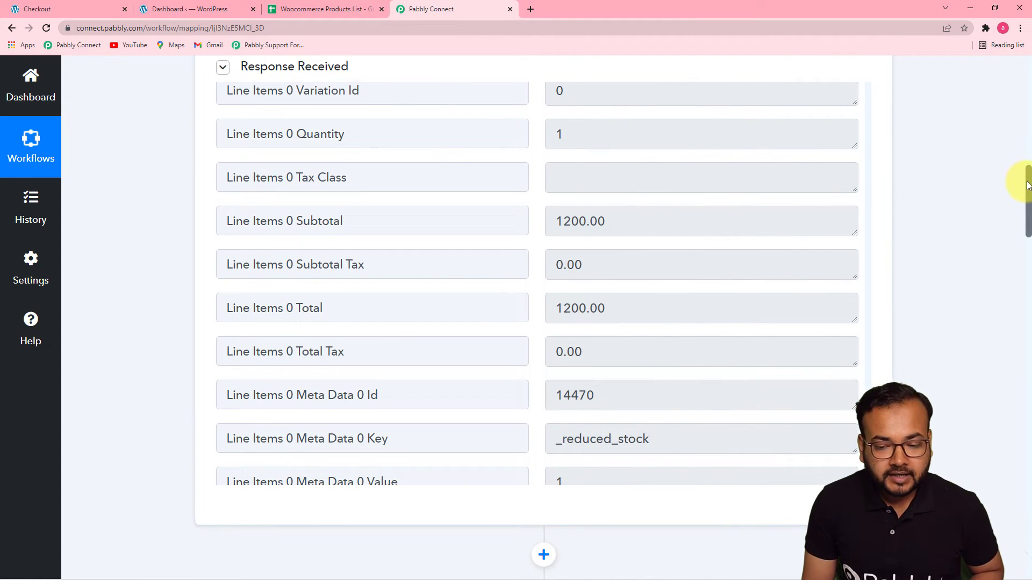
{"action": "left_click_drag", "start_coordinate": [1027, 185], "coordinate": [1019, 245]}
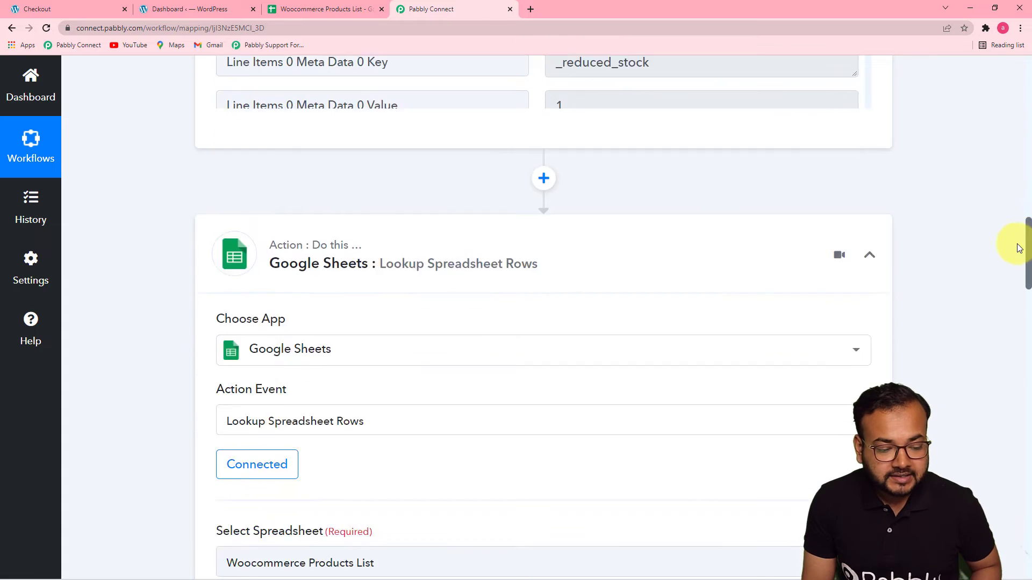
{"action": "scroll", "coordinate": [1013, 259], "scroll_direction": "down", "scroll_amount": 5}
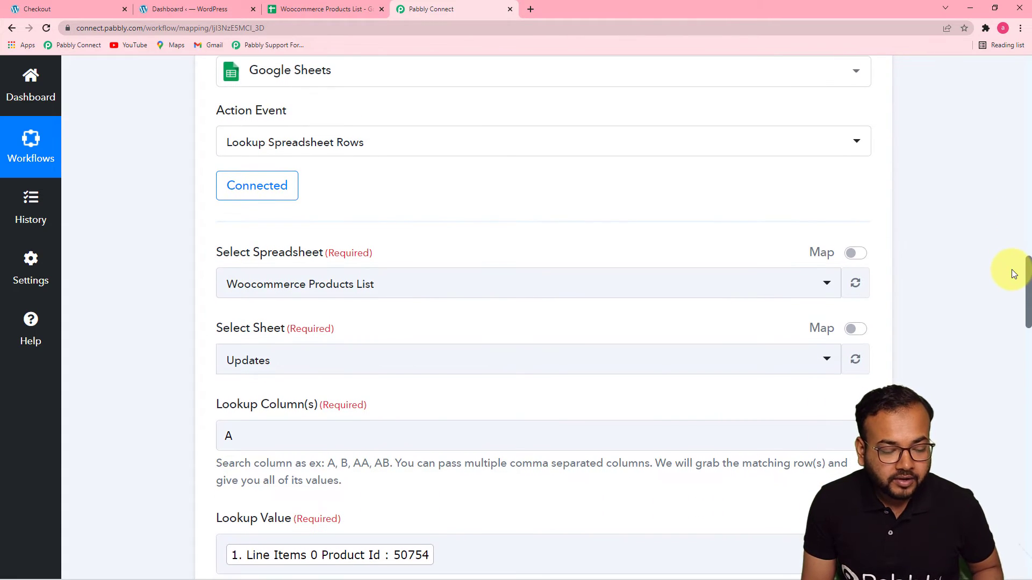
{"action": "scroll", "coordinate": [1012, 269], "scroll_direction": "down", "scroll_amount": 8}
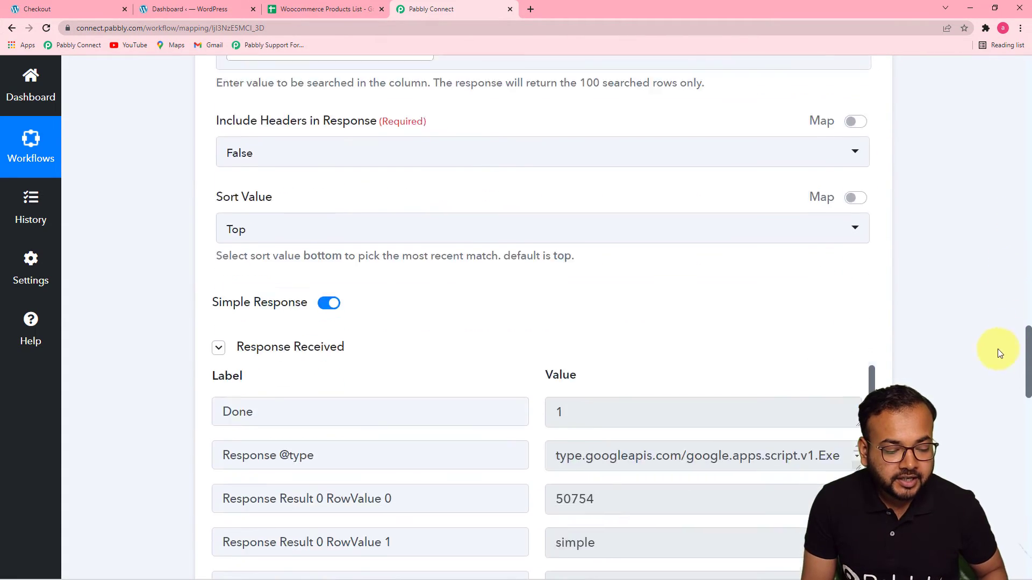
{"action": "scroll", "coordinate": [995, 365], "scroll_direction": "down", "scroll_amount": 8}
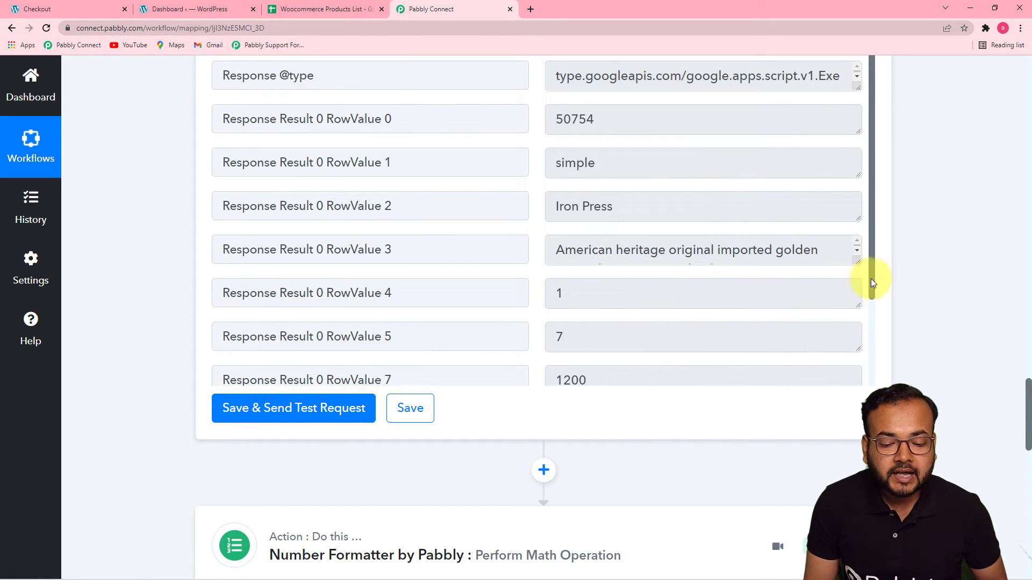
{"action": "left_click_drag", "start_coordinate": [873, 276], "coordinate": [861, 329]}
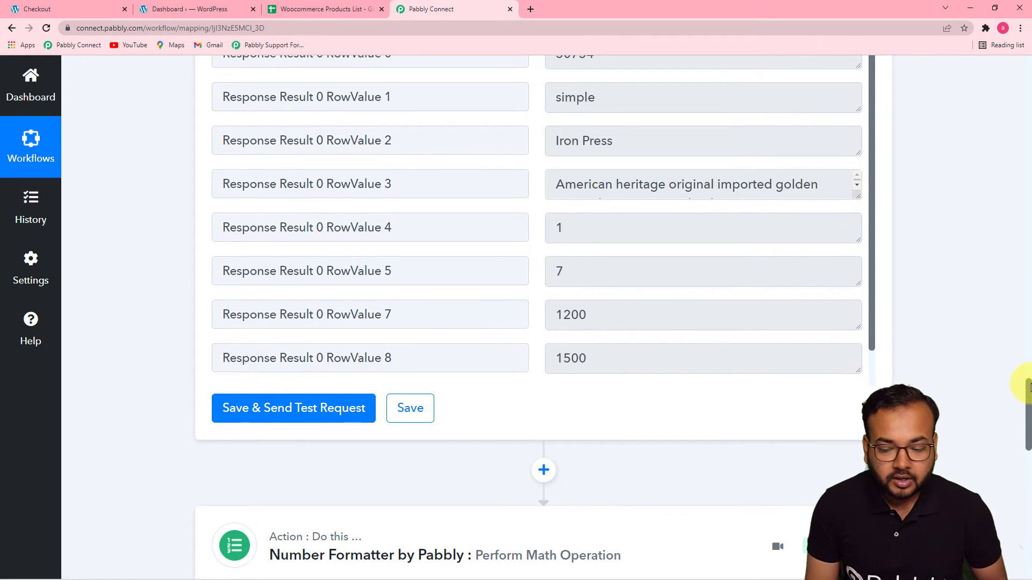
{"action": "left_click_drag", "start_coordinate": [1027, 387], "coordinate": [1028, 469]}
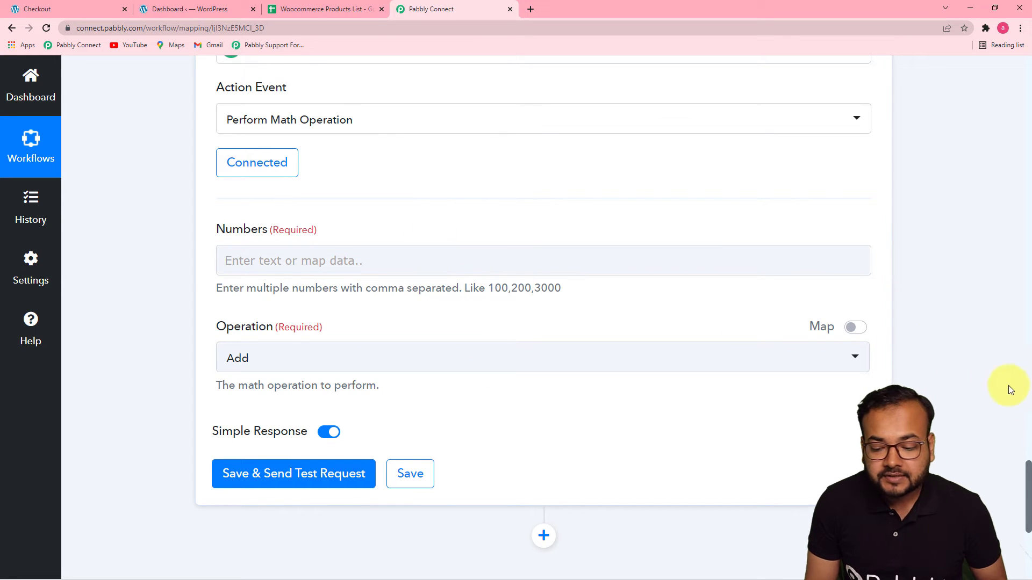
{"action": "left_click_drag", "start_coordinate": [1026, 469], "coordinate": [1026, 396]}
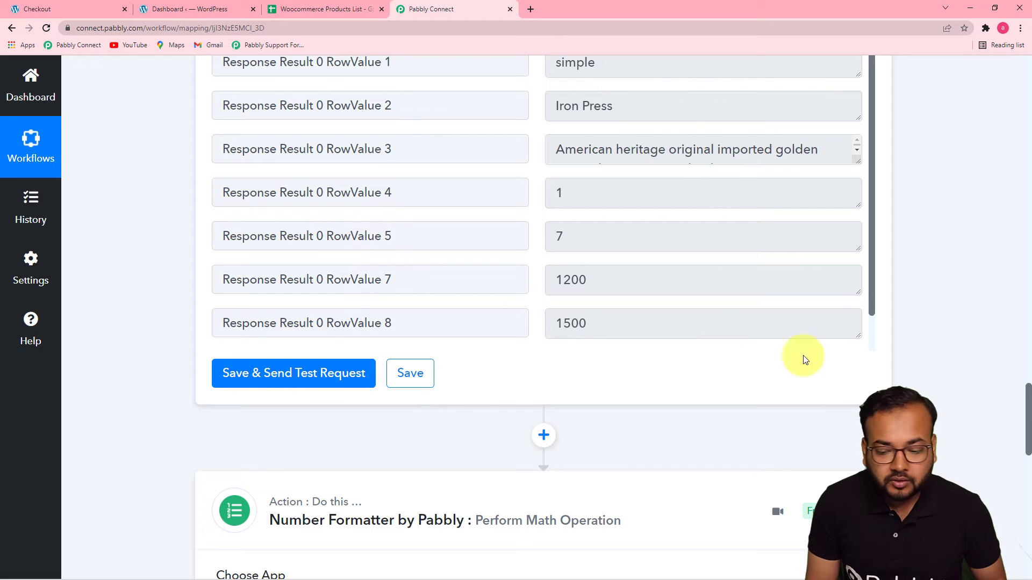
{"action": "left_click_drag", "start_coordinate": [1028, 409], "coordinate": [1011, 491]}
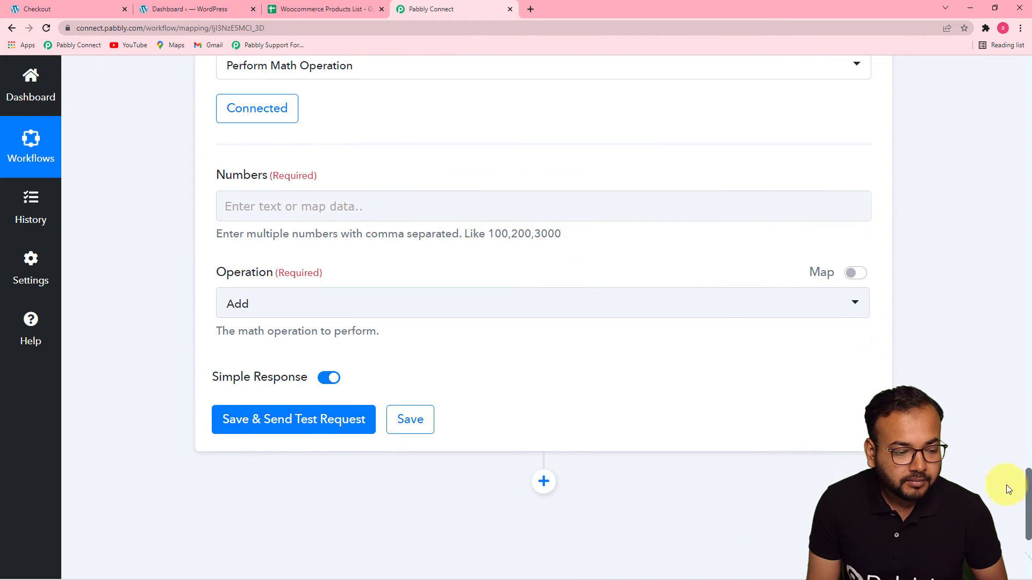
Map Response Result 0 RowValue 5 from the Google Sheets lookup as the first number of the math operation.
{"action": "left_click", "coordinate": [326, 215]}
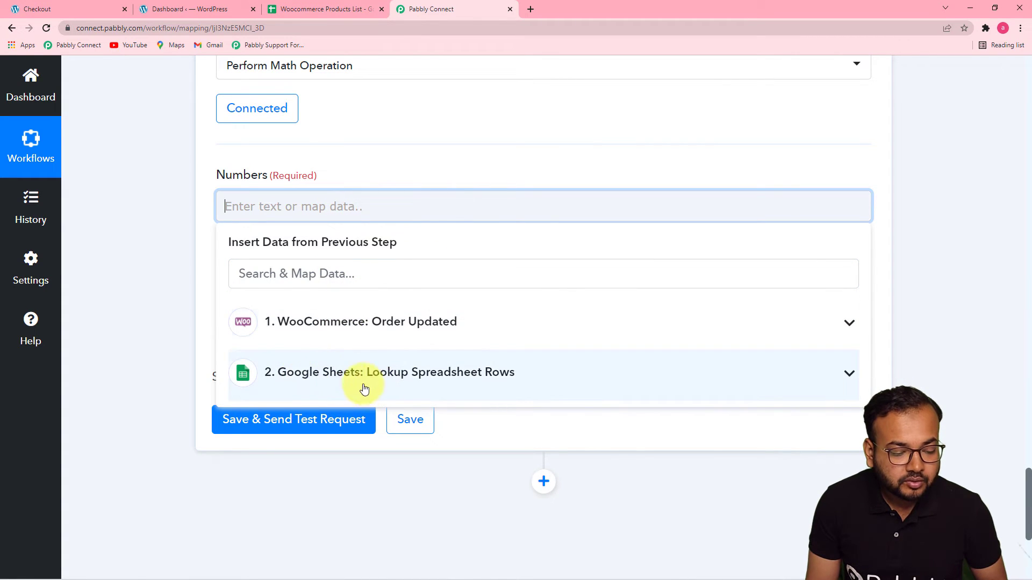
{"action": "left_click", "coordinate": [385, 378]}
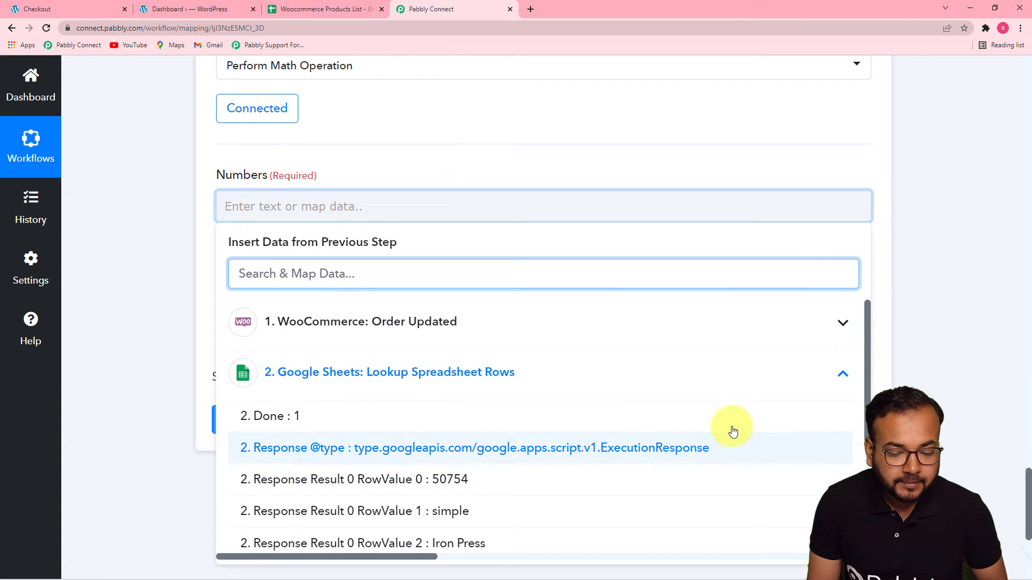
{"action": "left_click_drag", "start_coordinate": [868, 355], "coordinate": [865, 418]}
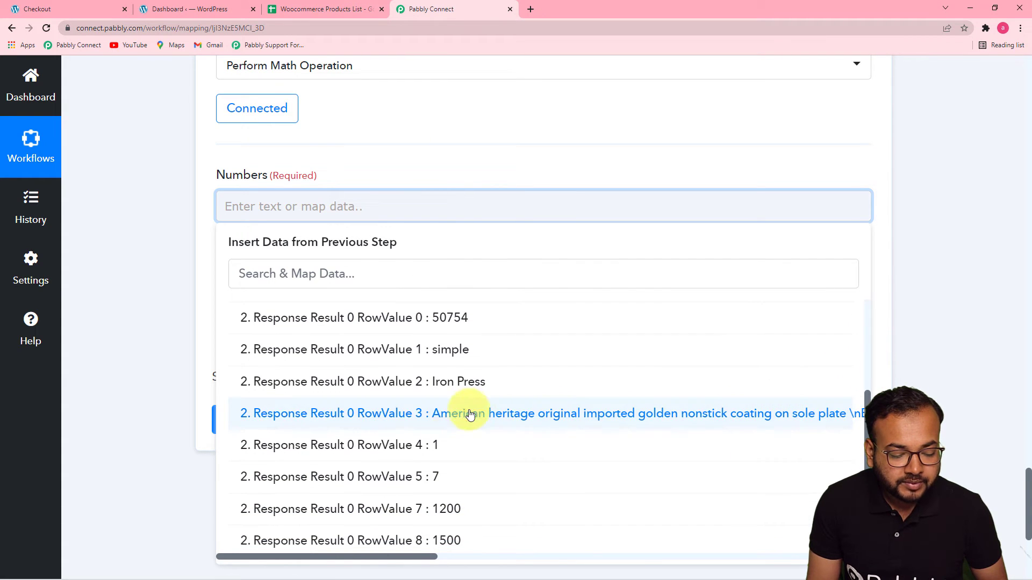
{"action": "left_click", "coordinate": [443, 486]}
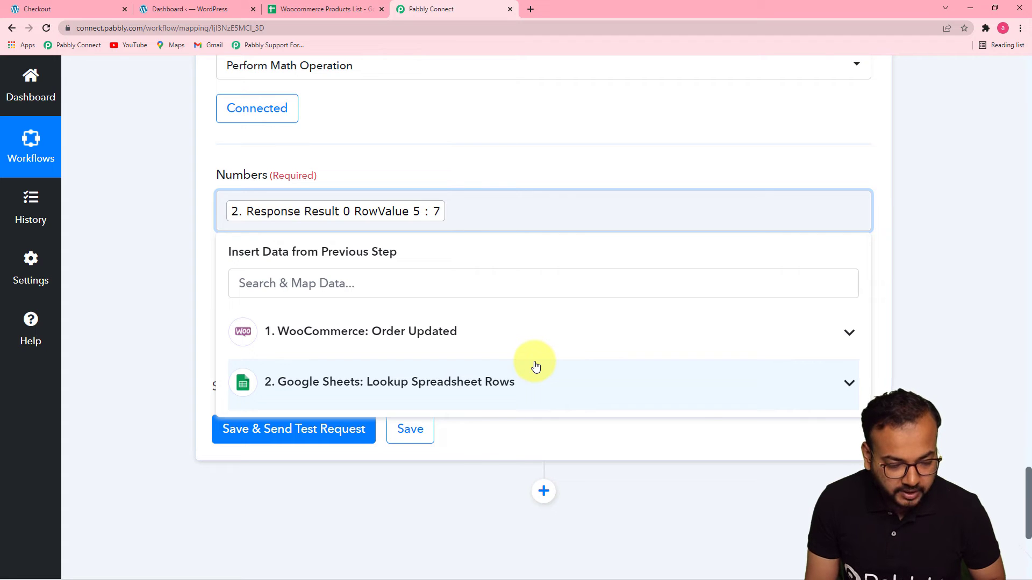
Add a comma after the stock value and map Line Items 0 Quantity from the WooCommerce order as the second number.
{"action": "type", "text": ","}
{"action": "left_click", "coordinate": [411, 335]}
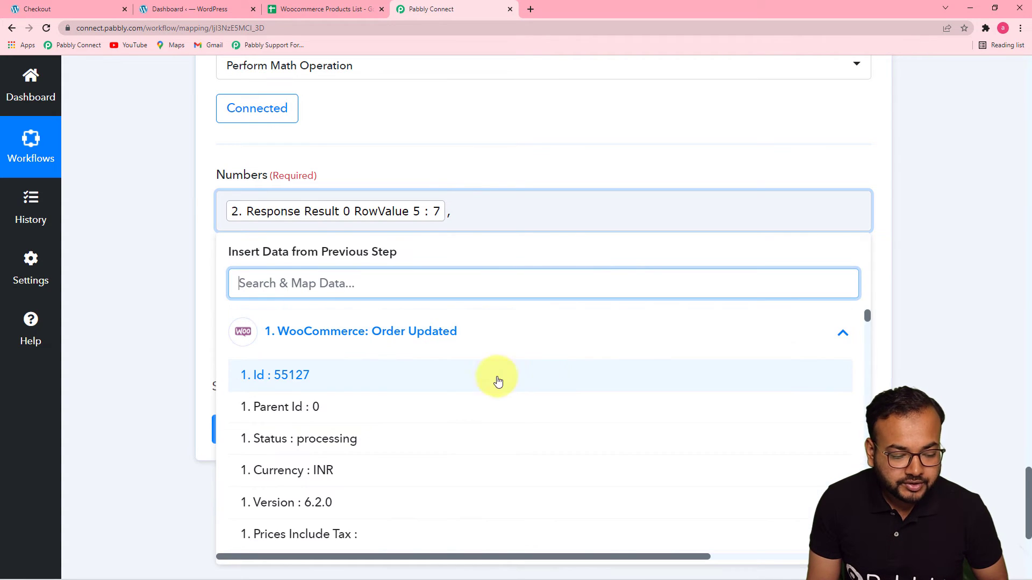
{"action": "left_click_drag", "start_coordinate": [867, 316], "coordinate": [865, 419]}
{"action": "scroll", "coordinate": [538, 429], "scroll_direction": "down", "scroll_amount": 20}
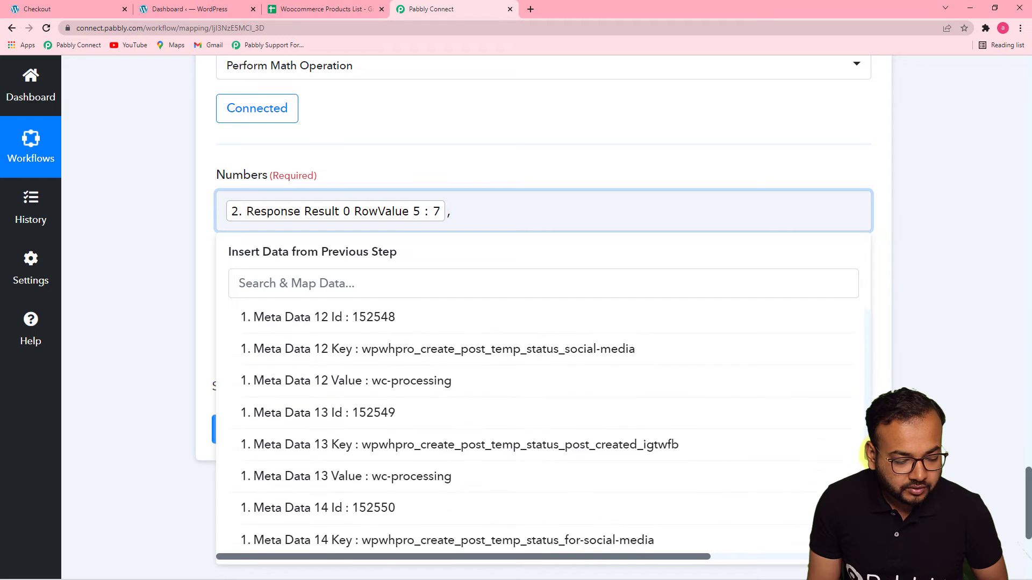
{"action": "scroll", "coordinate": [537, 429], "scroll_direction": "down", "scroll_amount": 4}
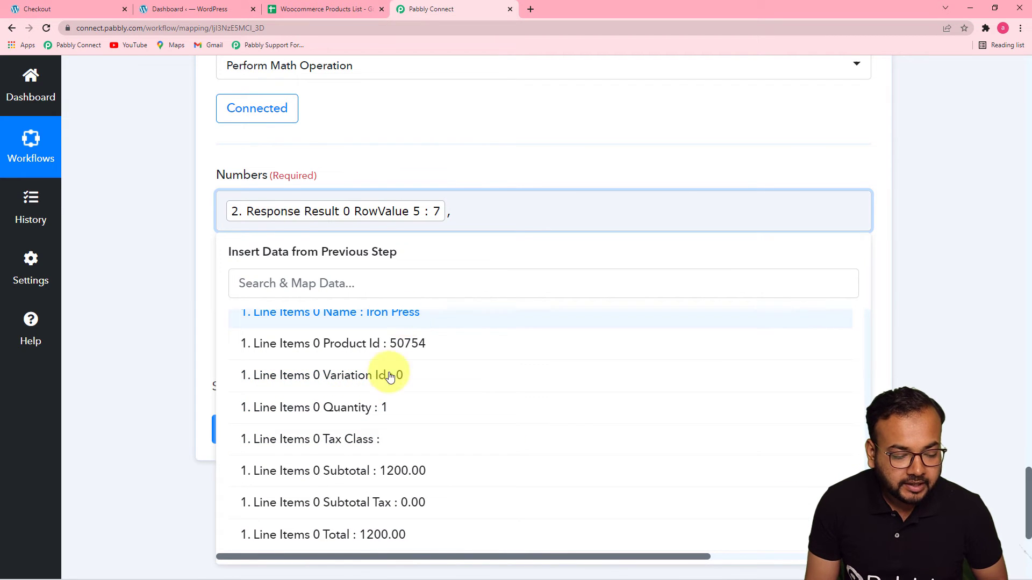
{"action": "left_click", "coordinate": [362, 409]}
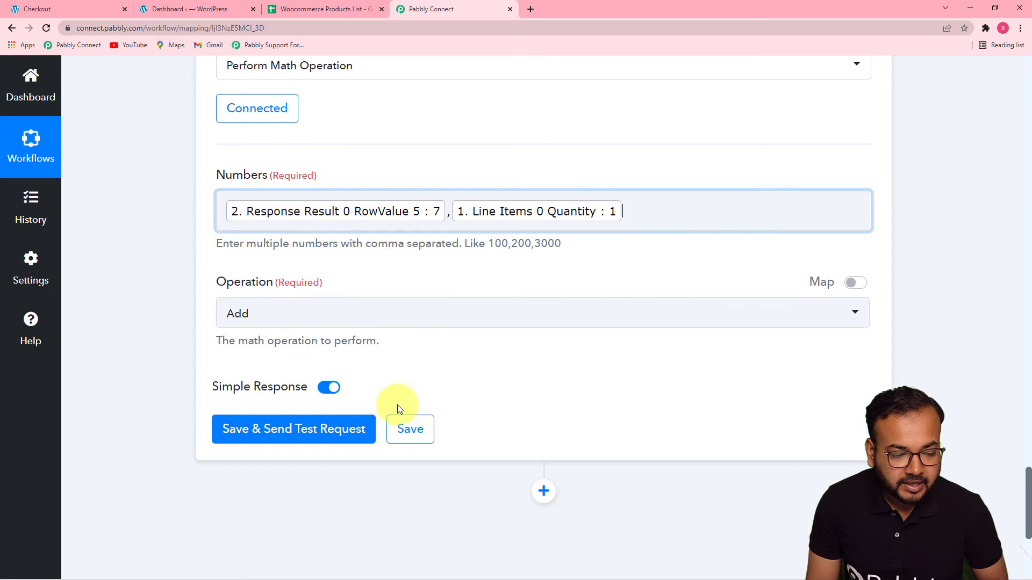
Set the math operation to Subtract, send a test request, and check the response.
{"action": "left_click", "coordinate": [1005, 245]}
{"action": "left_click", "coordinate": [254, 323]}
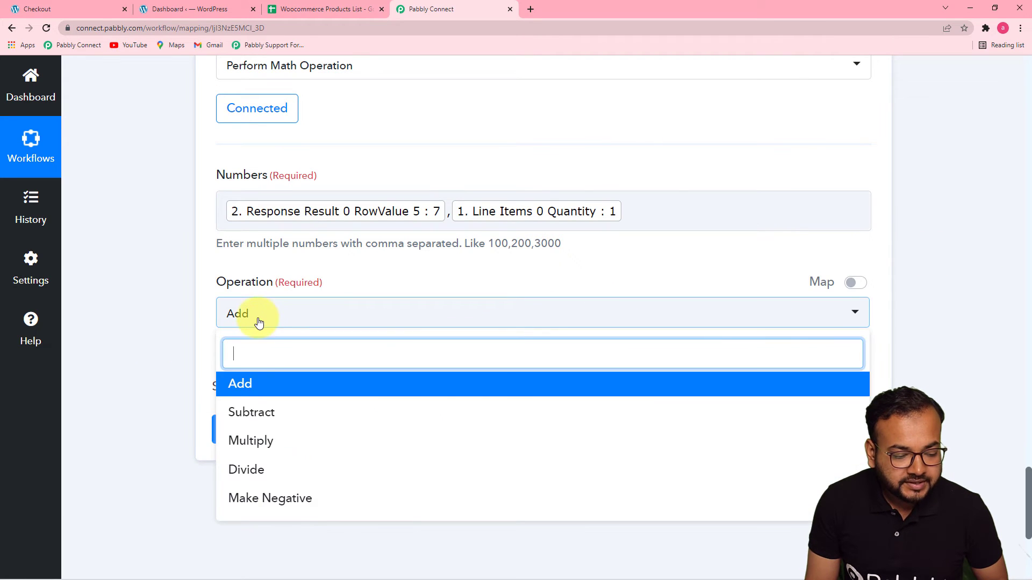
{"action": "left_click", "coordinate": [251, 412]}
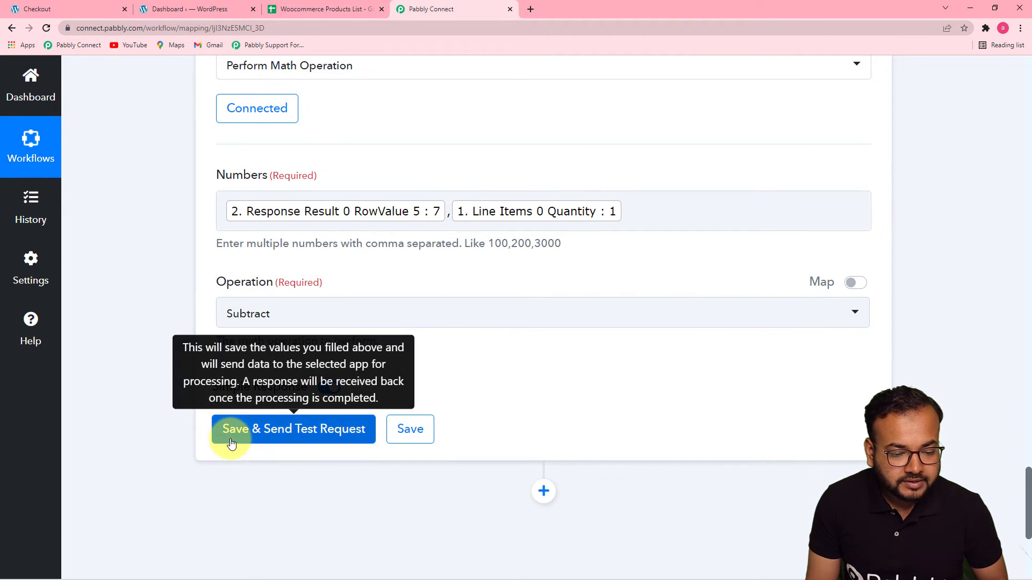
{"action": "left_click", "coordinate": [229, 436]}
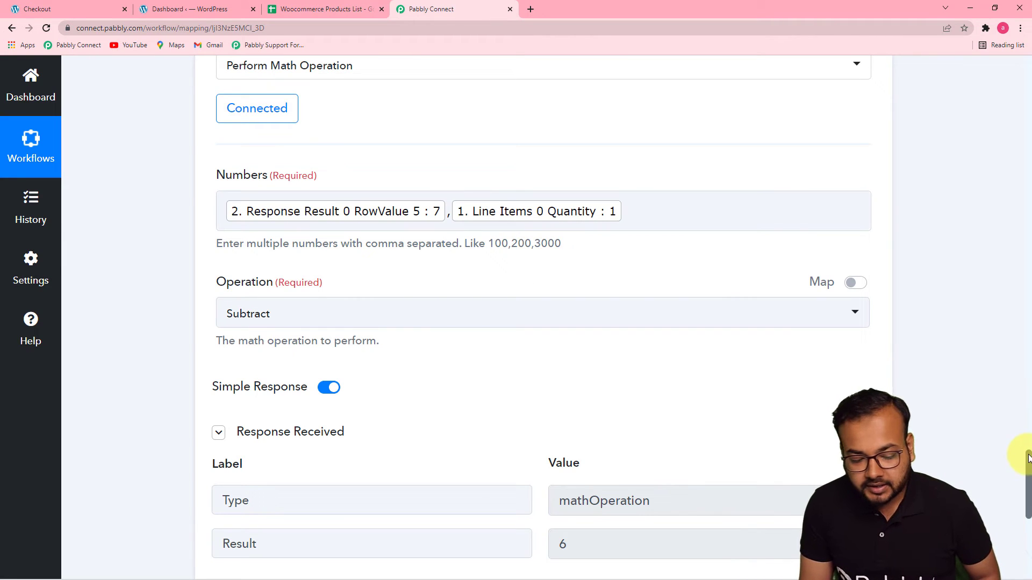
{"action": "scroll", "coordinate": [1021, 441], "scroll_direction": "down", "scroll_amount": 5}
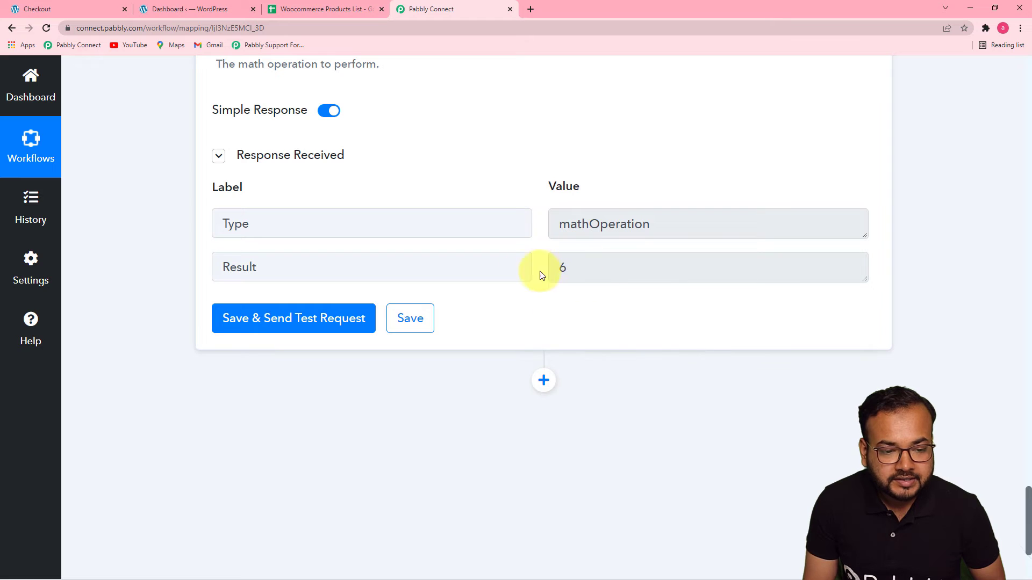
{"action": "left_click_drag", "start_coordinate": [1027, 499], "coordinate": [1027, 472]}
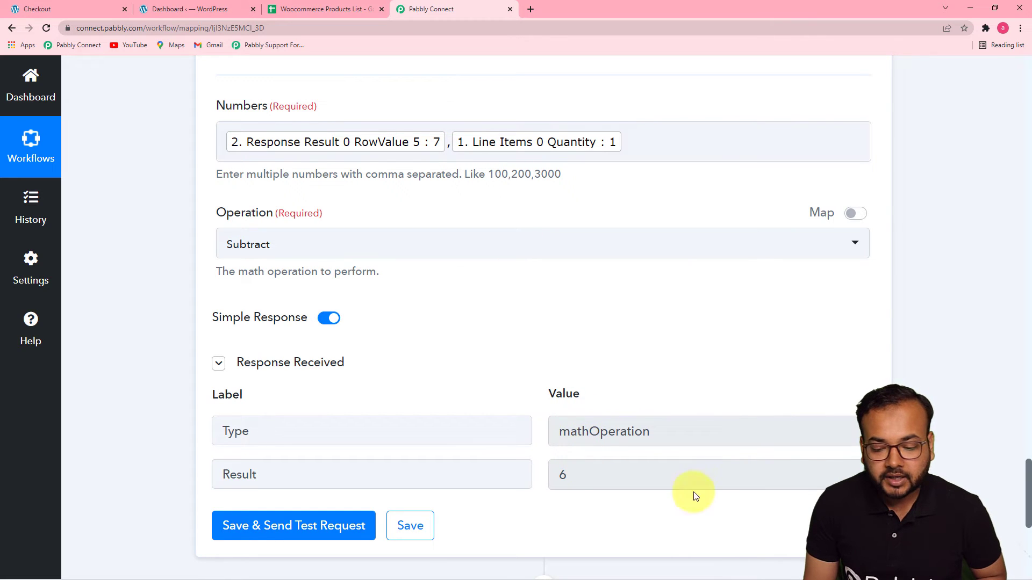
Add a Google Sheets action step after the Number Formatter and set its action event to Update Row.
{"action": "left_click_drag", "start_coordinate": [1027, 467], "coordinate": [1022, 522]}
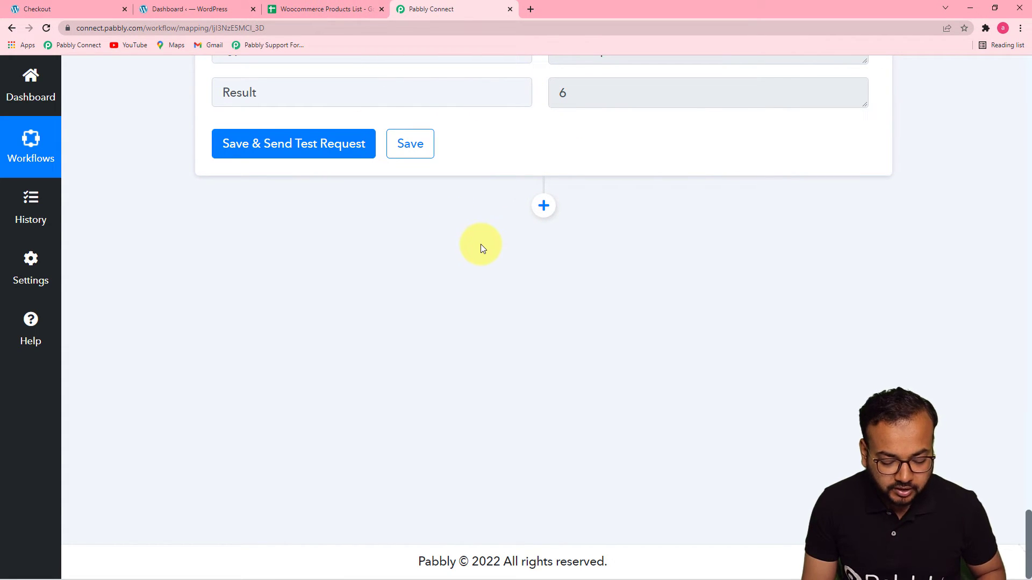
{"action": "left_click", "coordinate": [543, 209]}
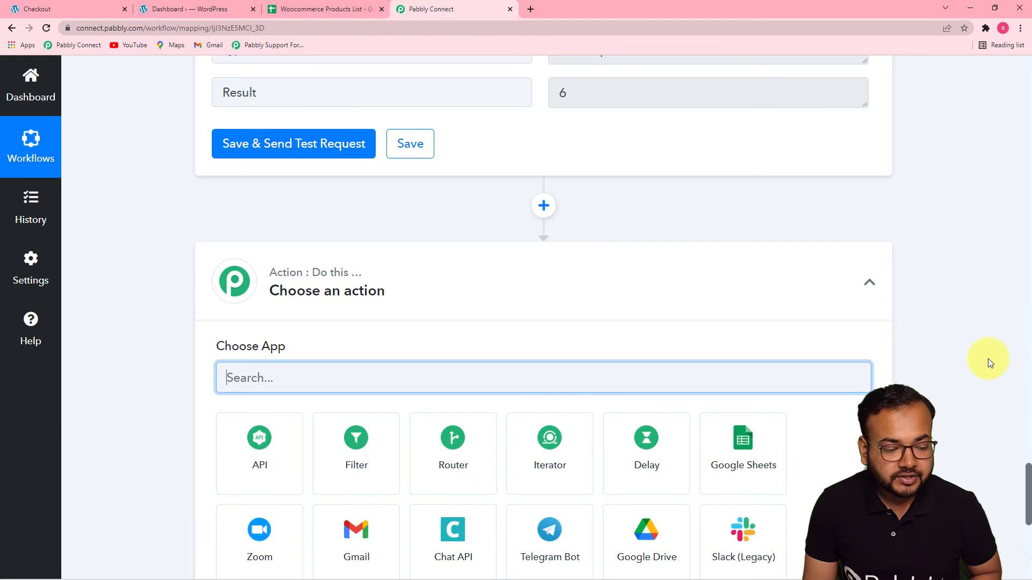
{"action": "scroll", "coordinate": [1013, 398], "scroll_direction": "down", "scroll_amount": 2}
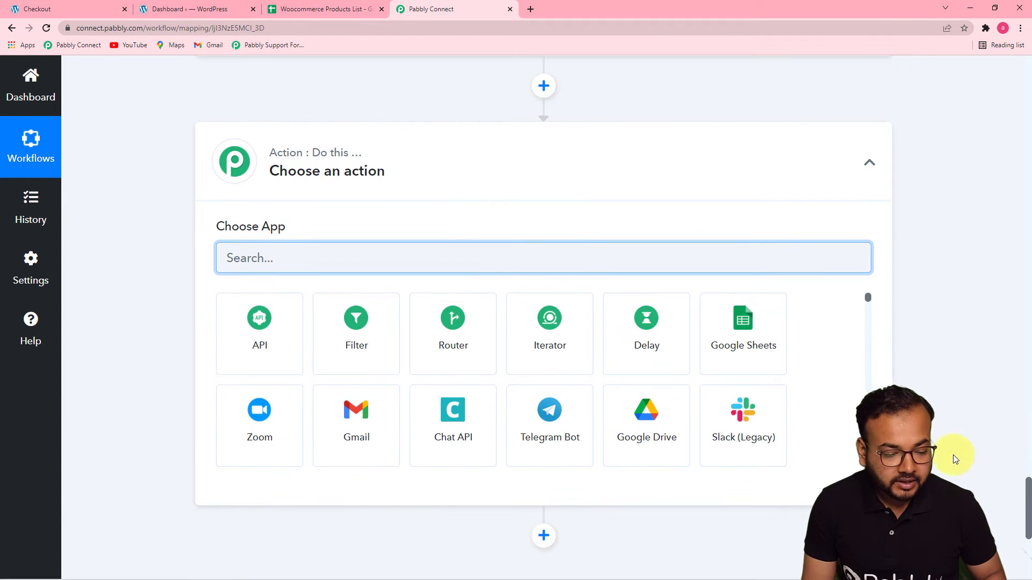
{"action": "type", "text": "g"}
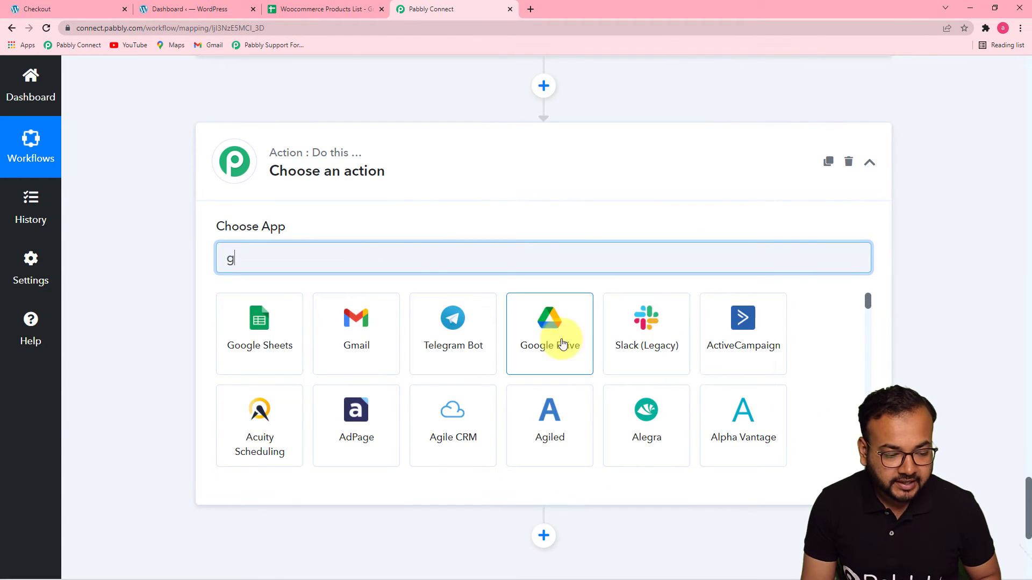
{"action": "left_click", "coordinate": [278, 338]}
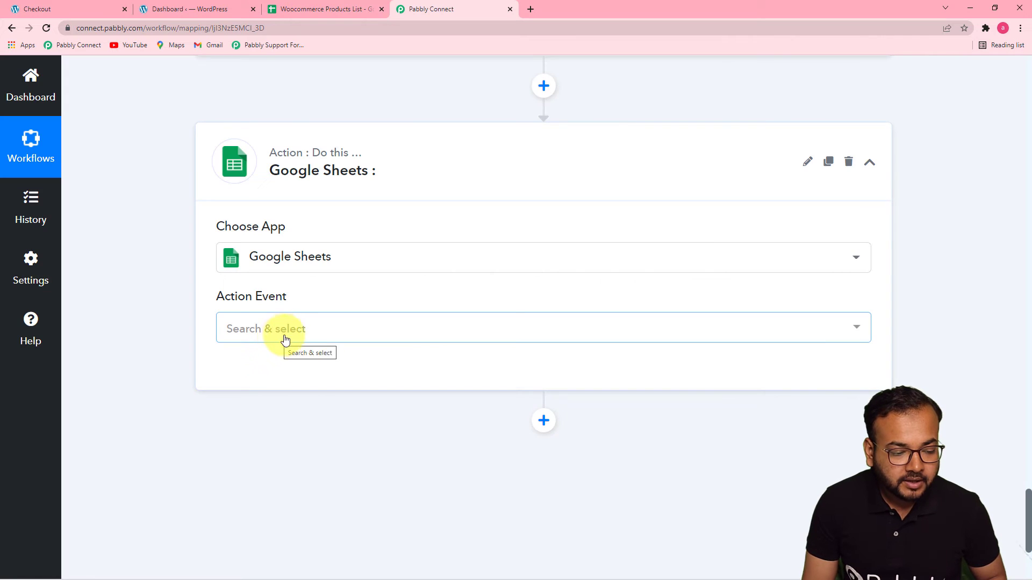
{"action": "left_click", "coordinate": [289, 336]}
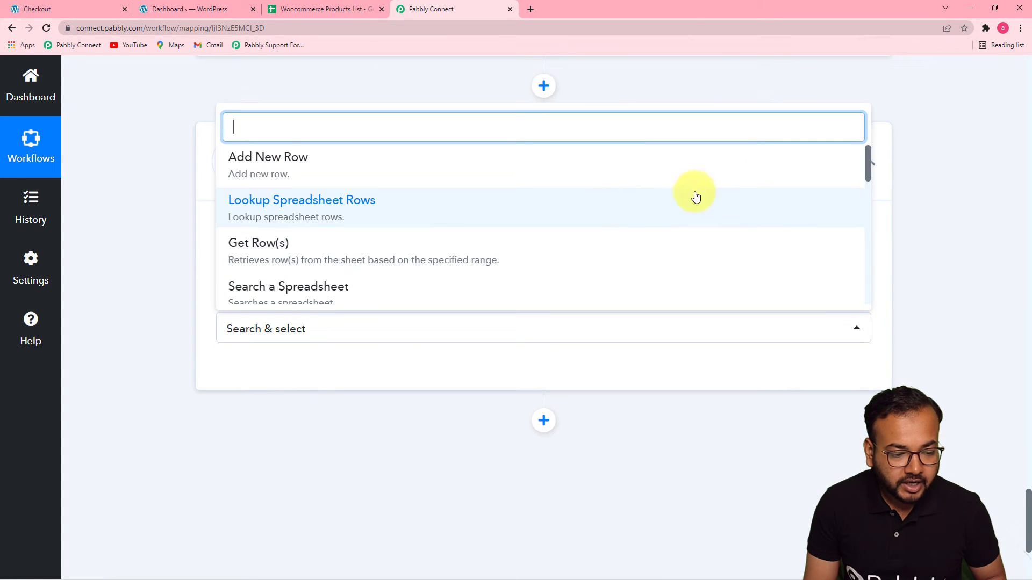
{"action": "left_click_drag", "start_coordinate": [867, 167], "coordinate": [862, 264]}
{"action": "left_click", "coordinate": [289, 222]}
Connect the Update Row step through a new Google Sheets connection, authorizing access with the spreadsheet owner's Google account.
{"action": "left_click", "coordinate": [257, 381]}
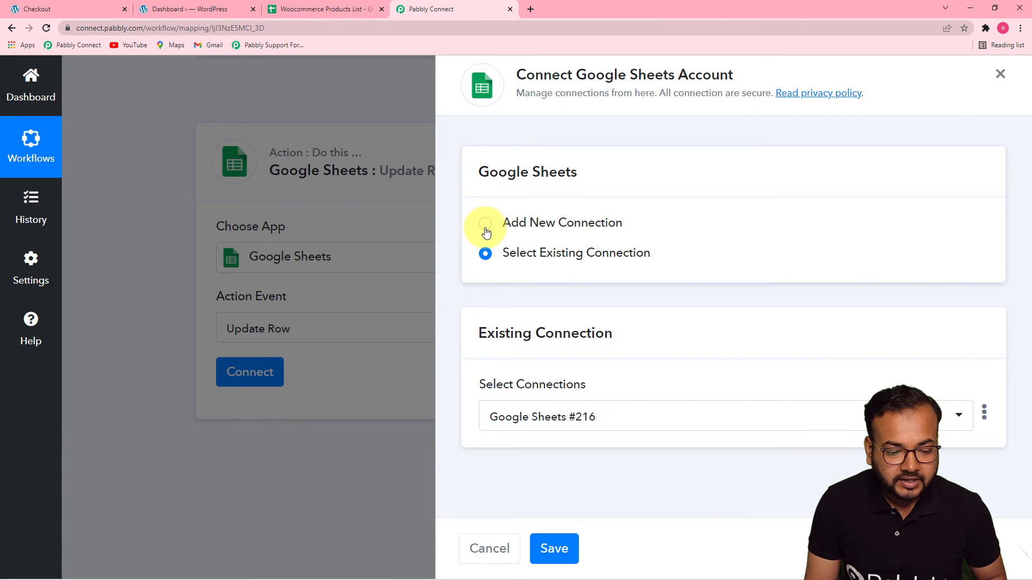
{"action": "left_click", "coordinate": [486, 232]}
{"action": "left_click", "coordinate": [533, 398]}
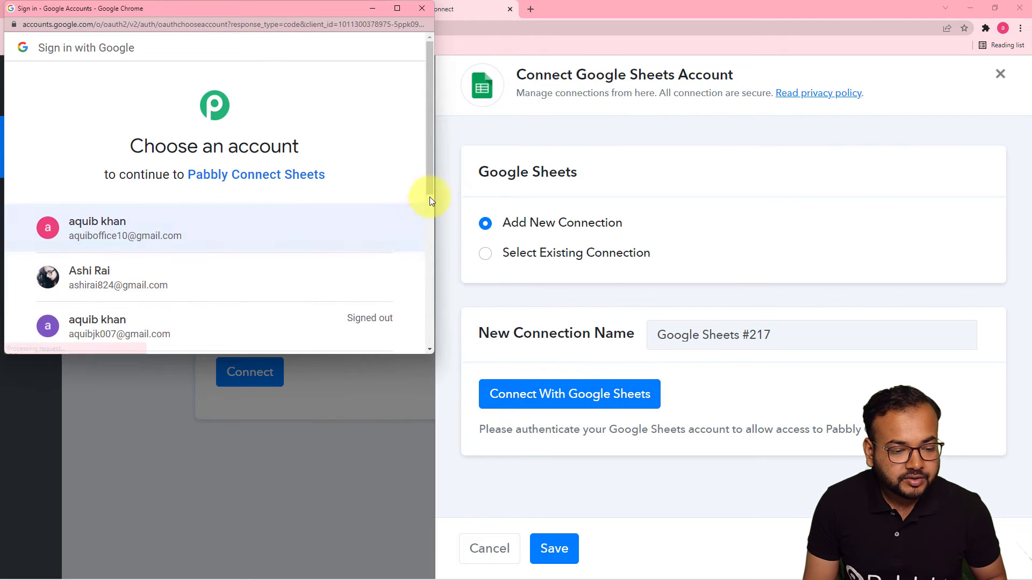
{"action": "left_click_drag", "start_coordinate": [430, 188], "coordinate": [429, 225]}
{"action": "left_click", "coordinate": [215, 193]}
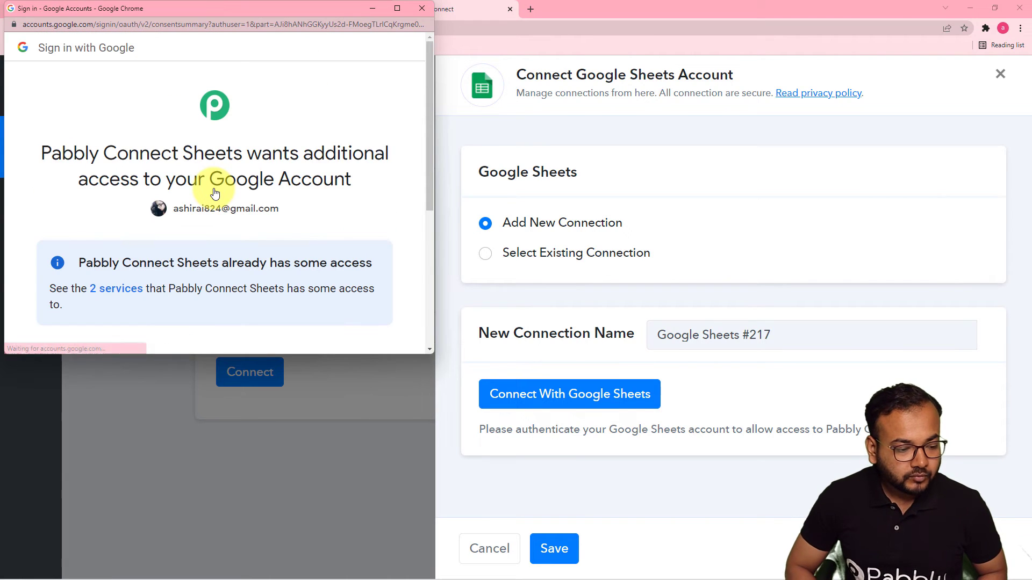
{"action": "left_click_drag", "start_coordinate": [429, 193], "coordinate": [422, 287]}
{"action": "left_click", "coordinate": [333, 277]}
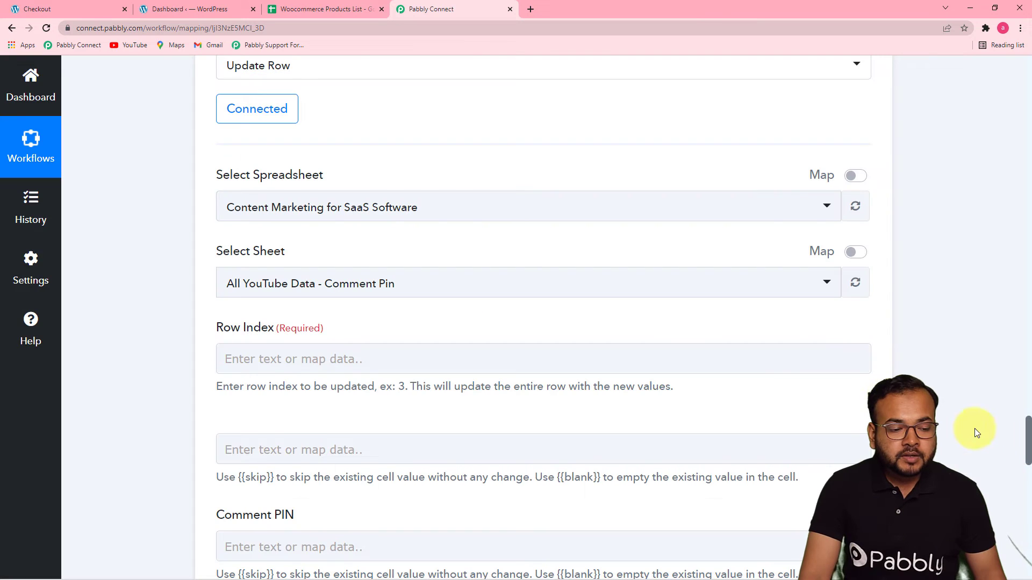
Choose the Woocommerce Products List spreadsheet and its Updates sheet for the row update.
{"action": "left_click", "coordinate": [388, 208]}
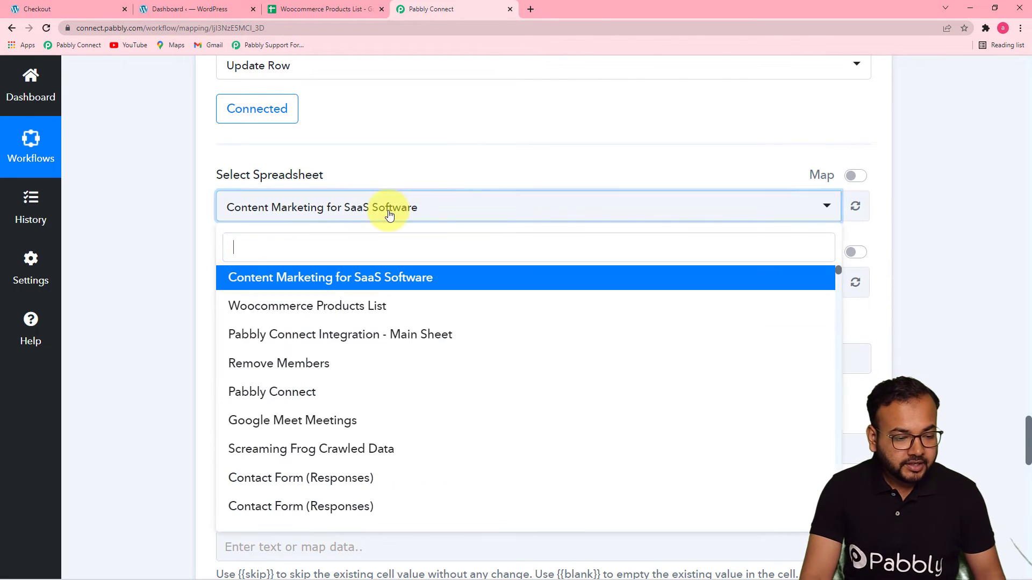
{"action": "left_click", "coordinate": [259, 313]}
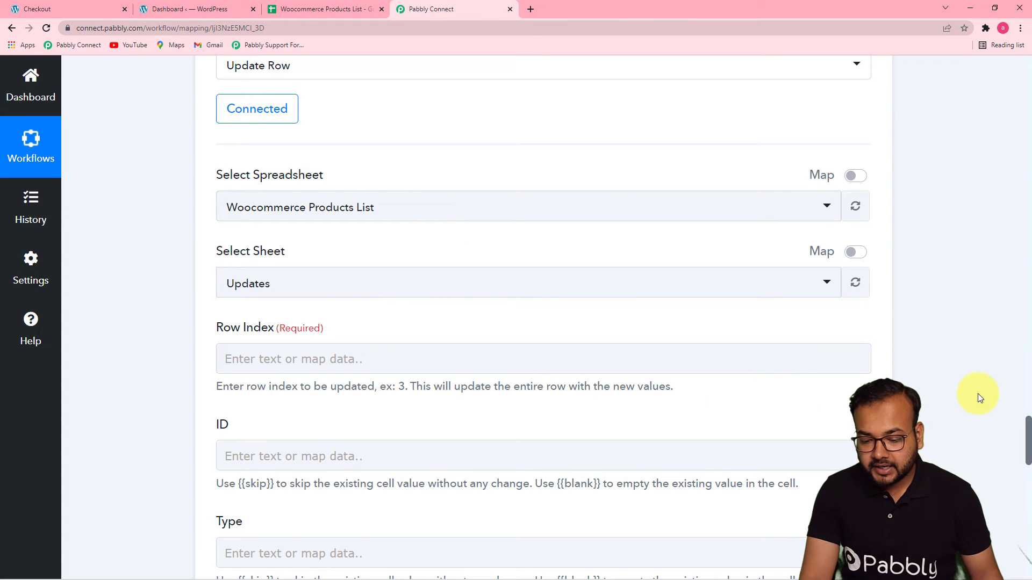
{"action": "left_click_drag", "start_coordinate": [1029, 427], "coordinate": [1029, 444]}
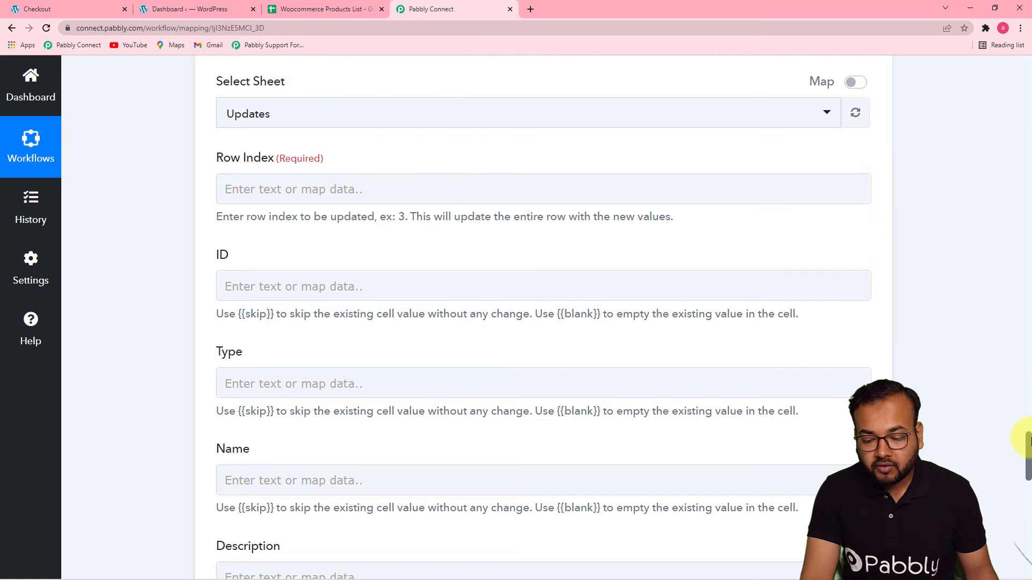
Check the lookup response's row index against the product spreadsheet and map Response Result 0 RowIndex as the Row Index.
{"action": "left_click_drag", "start_coordinate": [1029, 439], "coordinate": [1022, 202]}
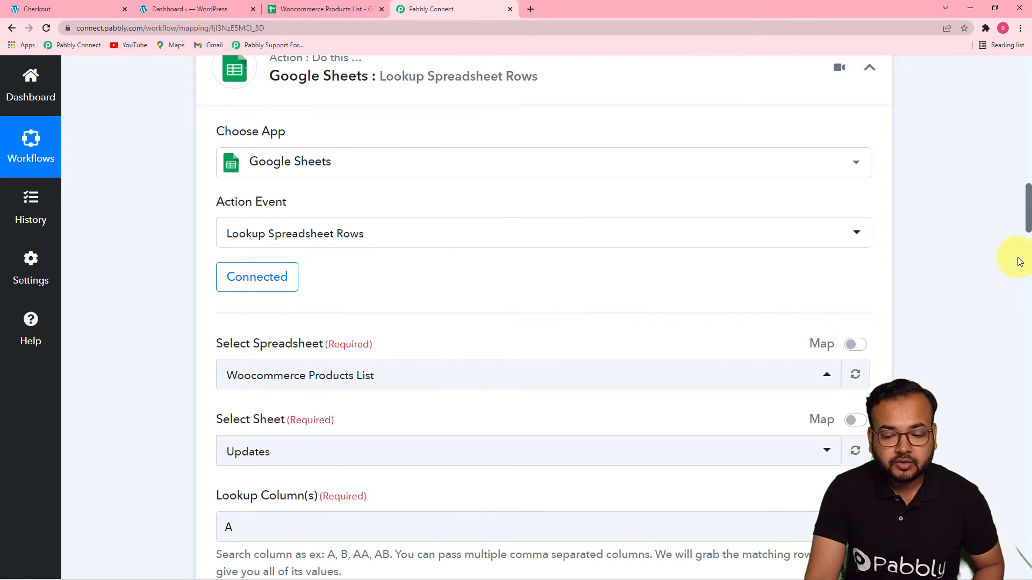
{"action": "left_click_drag", "start_coordinate": [1027, 226], "coordinate": [1028, 311]}
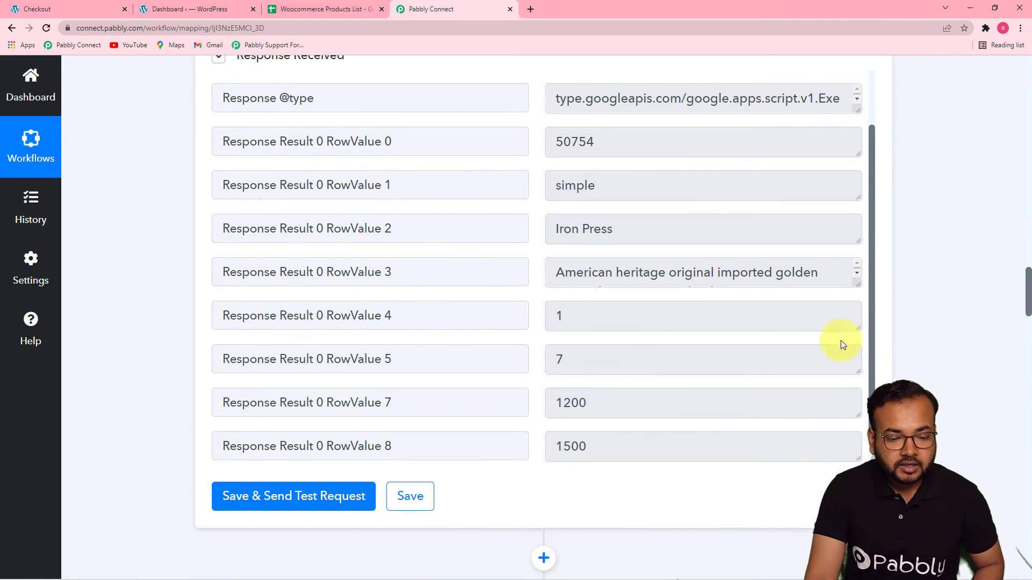
{"action": "scroll", "coordinate": [876, 340], "scroll_direction": "down", "scroll_amount": 1}
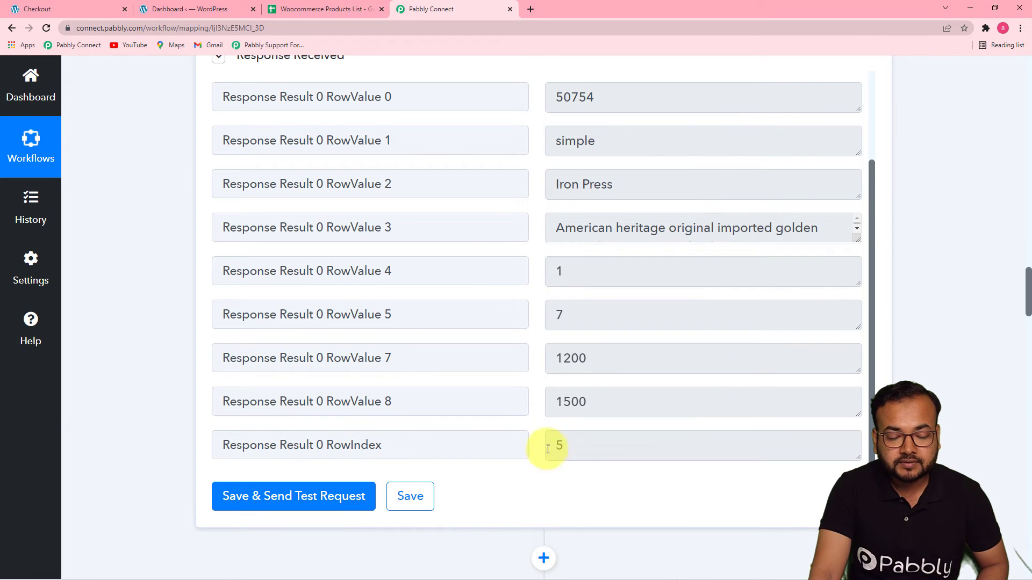
{"action": "left_click", "coordinate": [314, 9]}
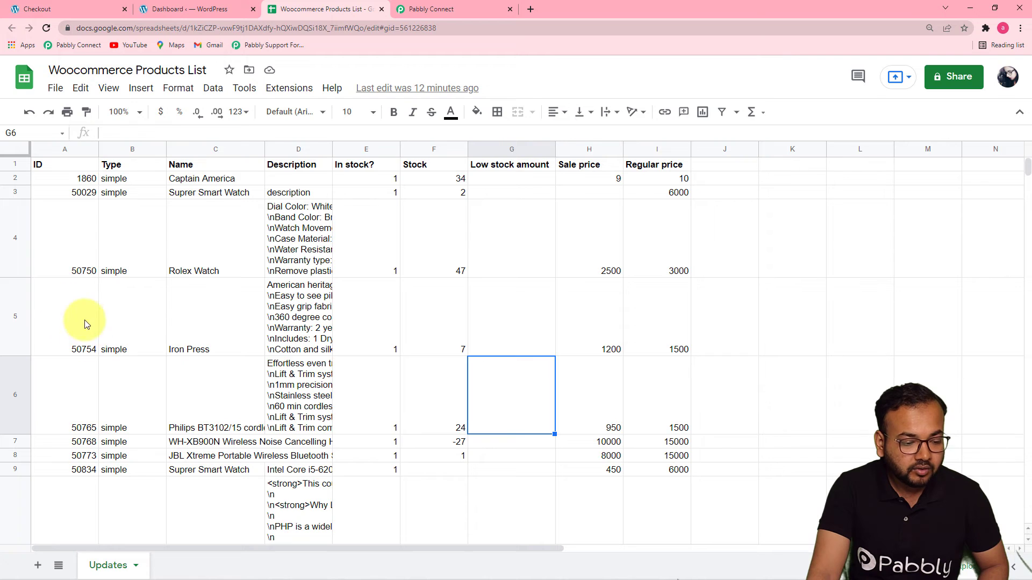
{"action": "left_click", "coordinate": [457, 11]}
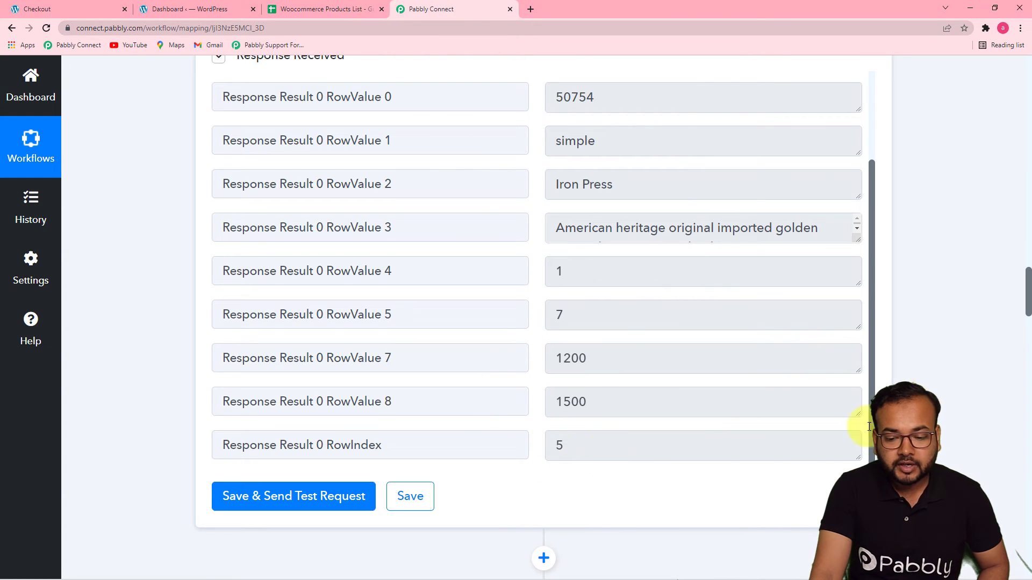
{"action": "left_click_drag", "start_coordinate": [1027, 288], "coordinate": [1008, 449]}
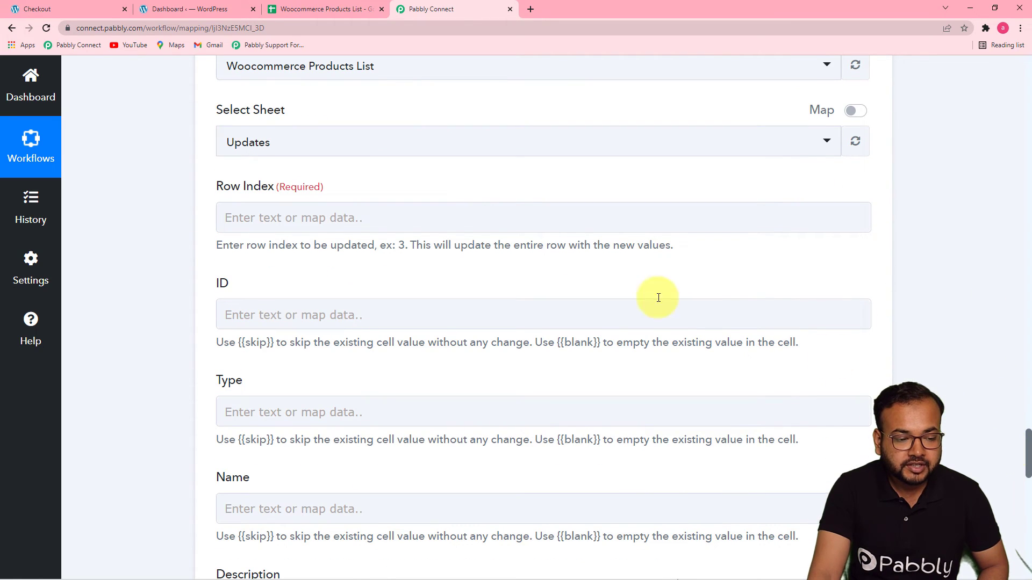
{"action": "left_click", "coordinate": [541, 224]}
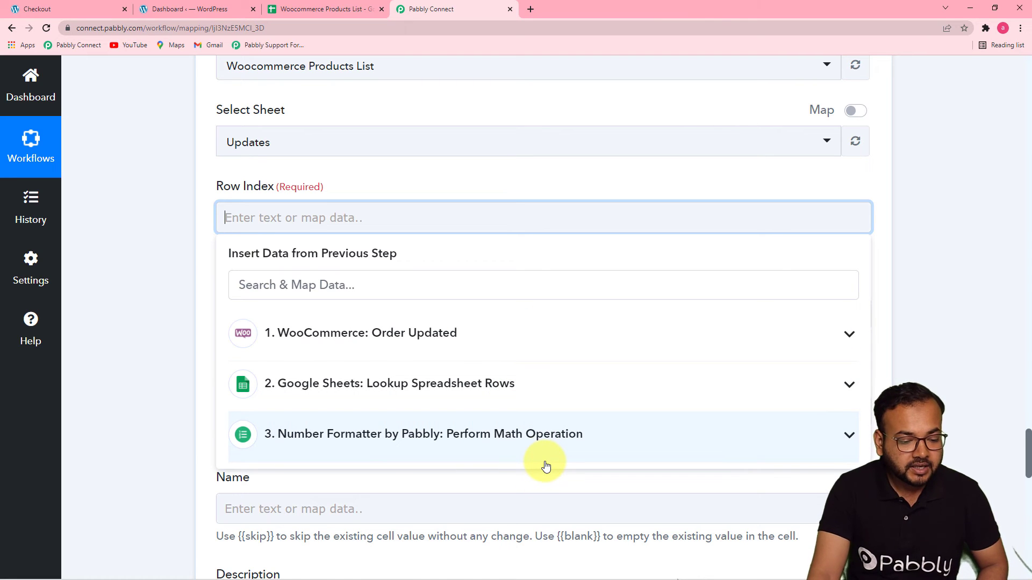
{"action": "left_click", "coordinate": [510, 385]}
{"action": "left_click_drag", "start_coordinate": [867, 403], "coordinate": [867, 536]}
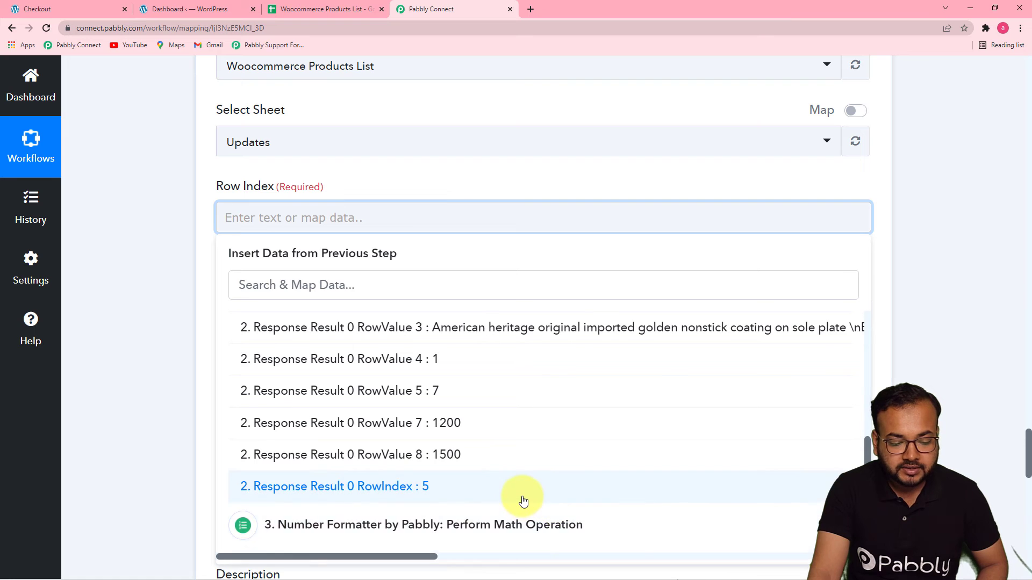
{"action": "left_click", "coordinate": [523, 486]}
{"action": "left_click", "coordinate": [925, 360]}
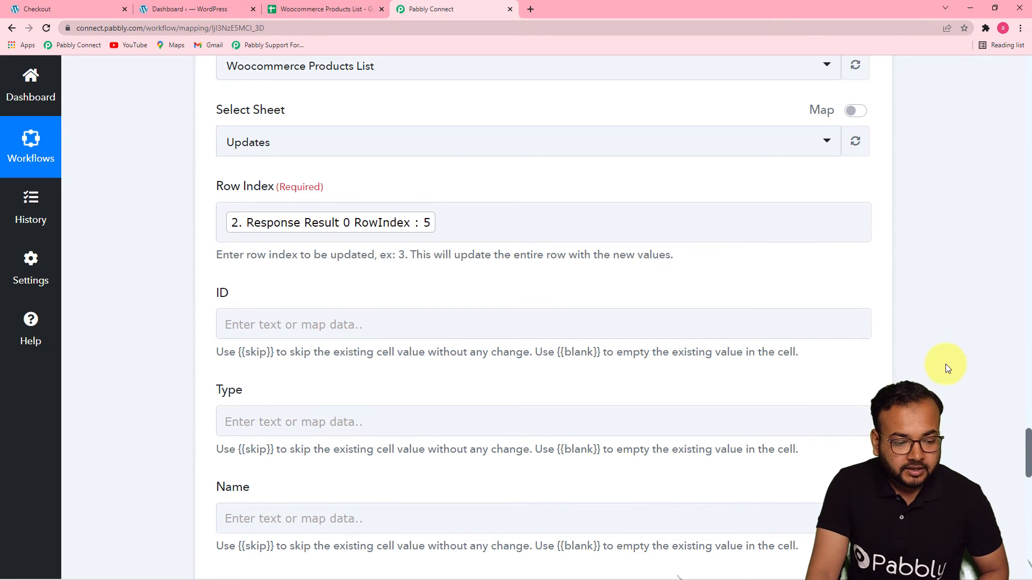
Compare the Update Row fields, from ID through Regular Price, with the columns of the Woocommerce Products List spreadsheet.
{"action": "left_click_drag", "start_coordinate": [1027, 434], "coordinate": [1029, 506]}
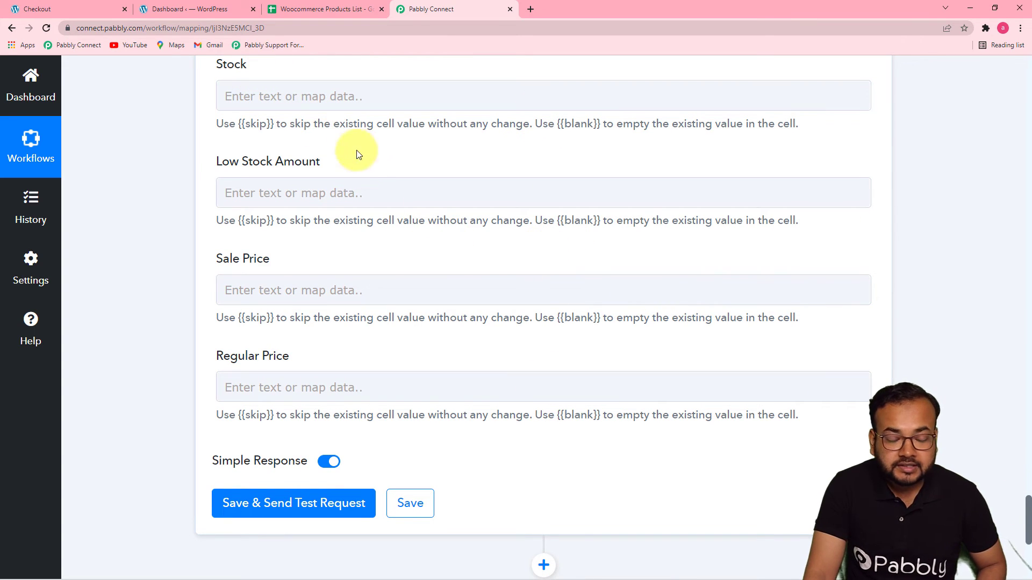
{"action": "left_click", "coordinate": [325, 10]}
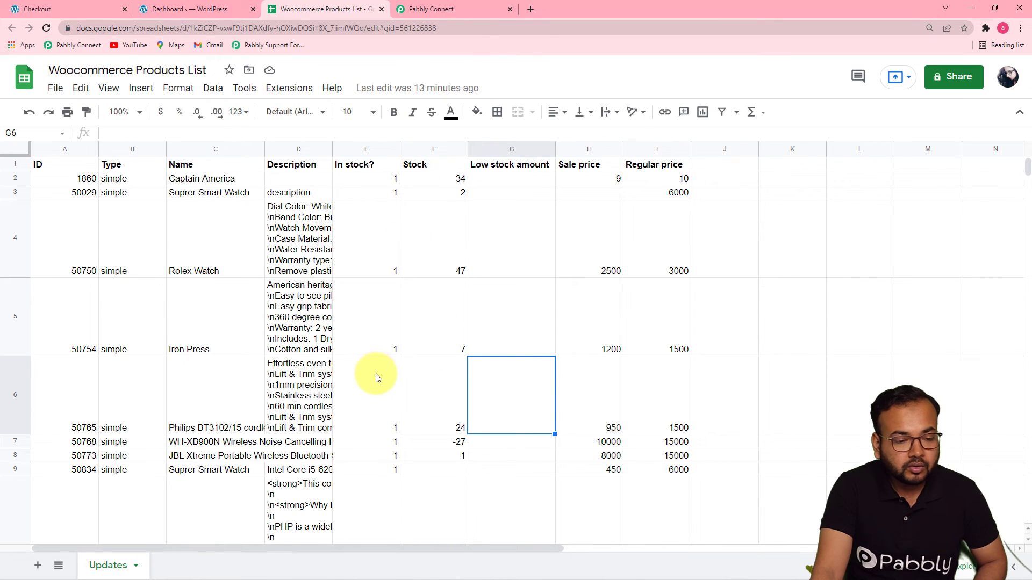
{"action": "left_click", "coordinate": [429, 11]}
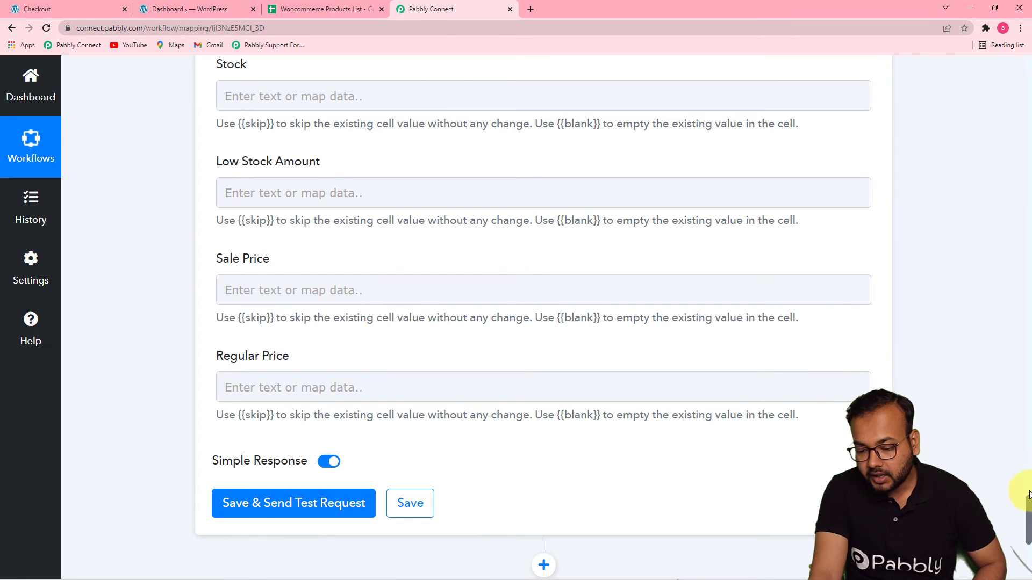
{"action": "scroll", "coordinate": [1026, 505], "scroll_direction": "up", "scroll_amount": 12}
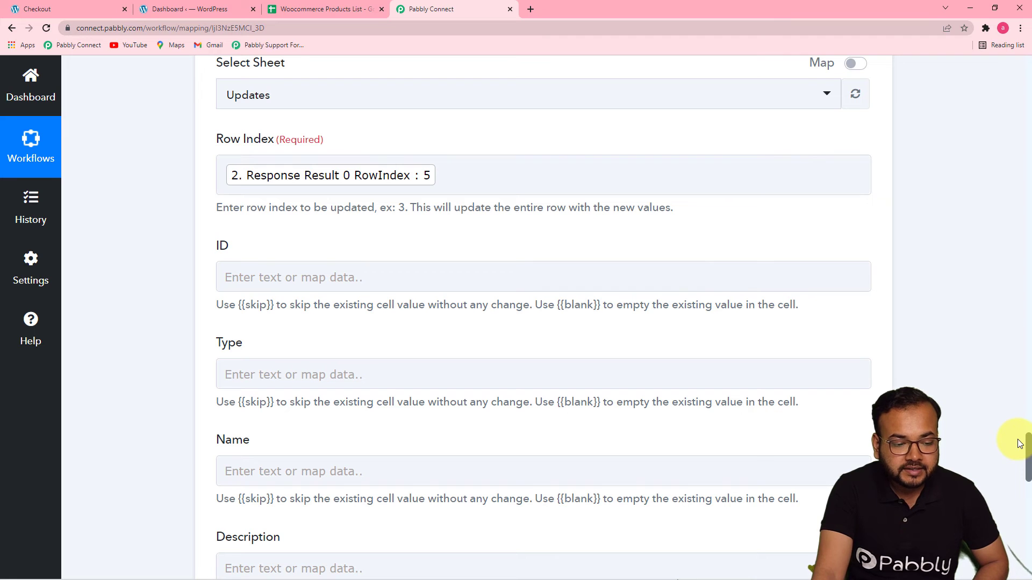
{"action": "left_click", "coordinate": [219, 274]}
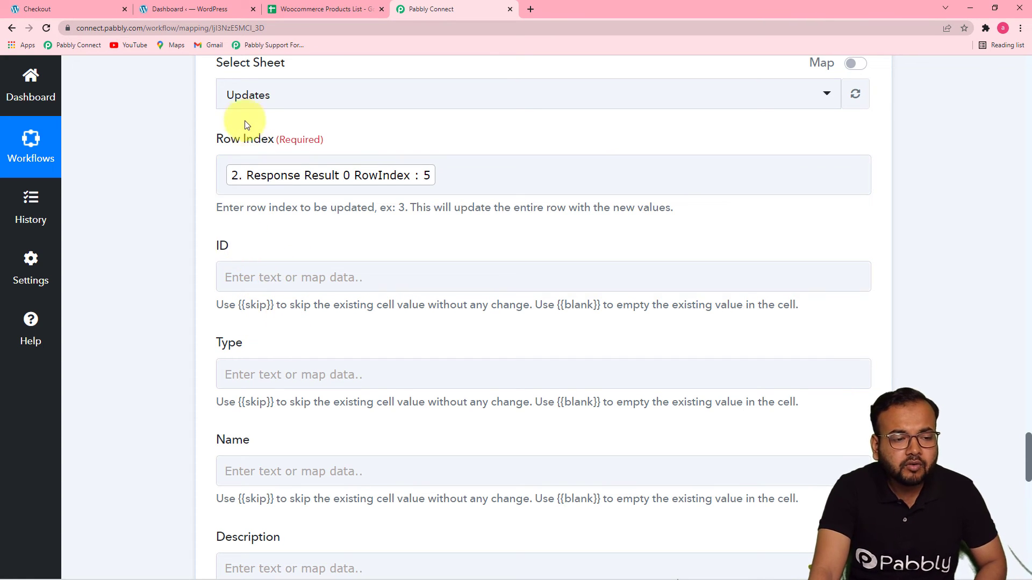
{"action": "left_click", "coordinate": [301, 10]}
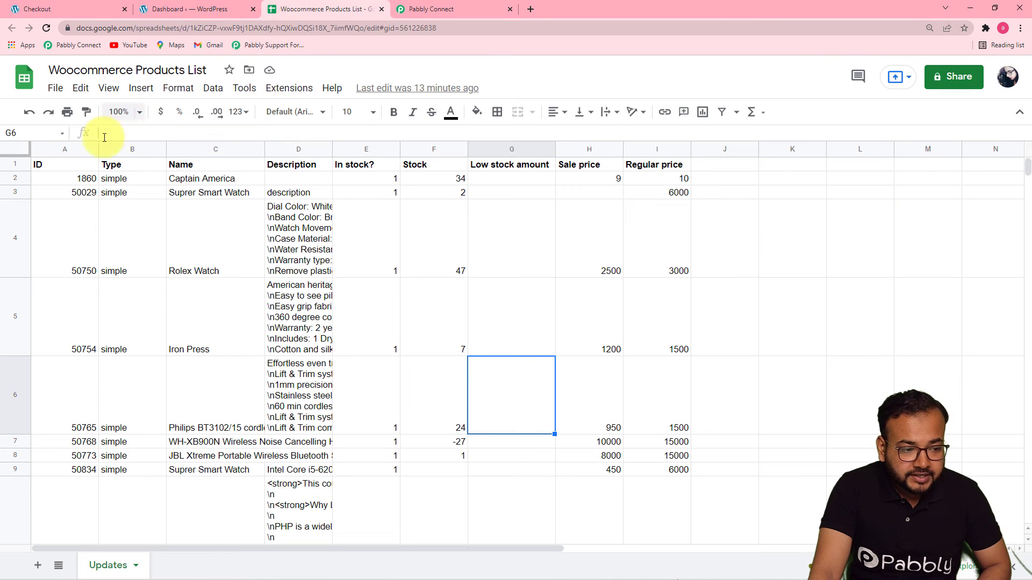
{"action": "left_click", "coordinate": [449, 12]}
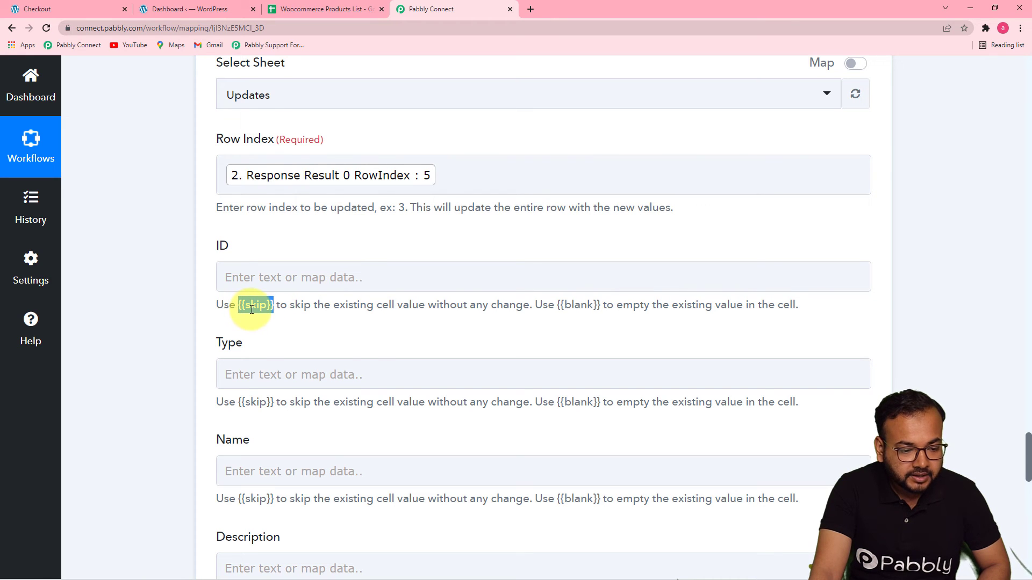
Fill the Update Row step's ID field with the {{skip}} tag copied from the hint below it.
{"action": "right_click", "coordinate": [251, 309]}
{"action": "left_click", "coordinate": [265, 318]}
{"action": "left_click", "coordinate": [253, 276]}
{"action": "right_click", "coordinate": [253, 276]}
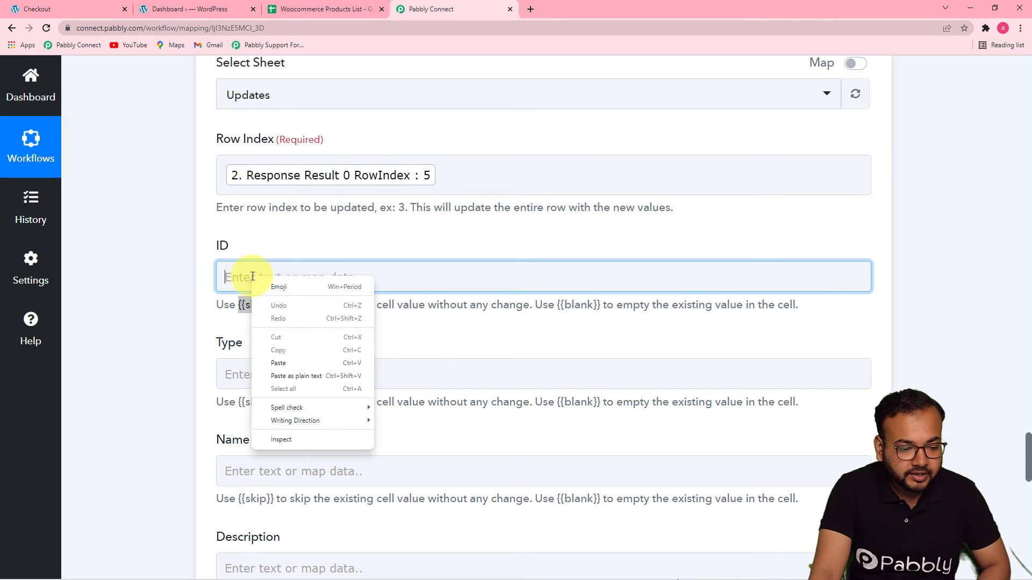
{"action": "left_click", "coordinate": [277, 363]}
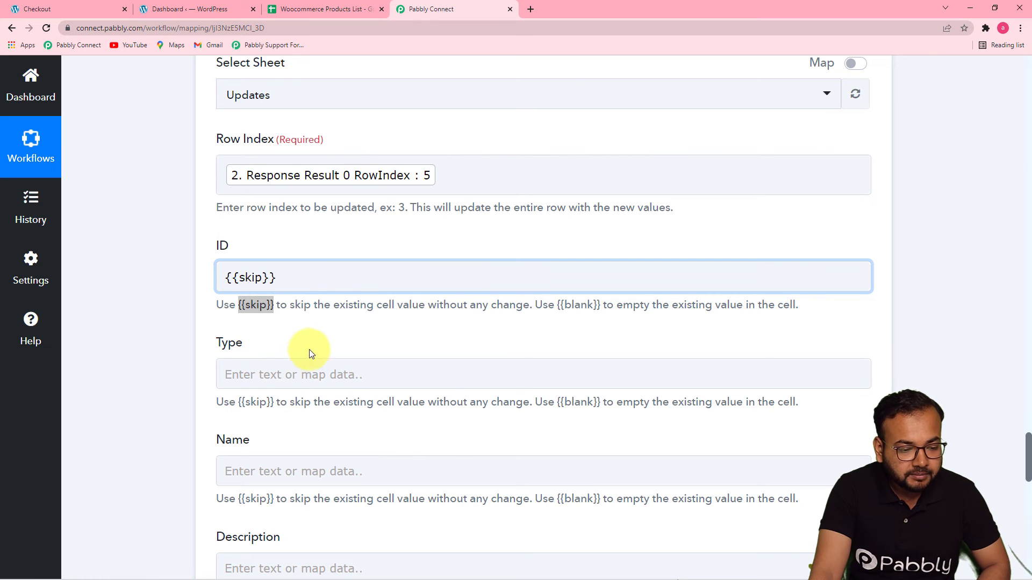
Fill the Type field with {{skip}}, without a leading space, so that cell keeps its existing value.
{"action": "left_click", "coordinate": [266, 372]}
{"action": "left_click", "coordinate": [273, 403]}
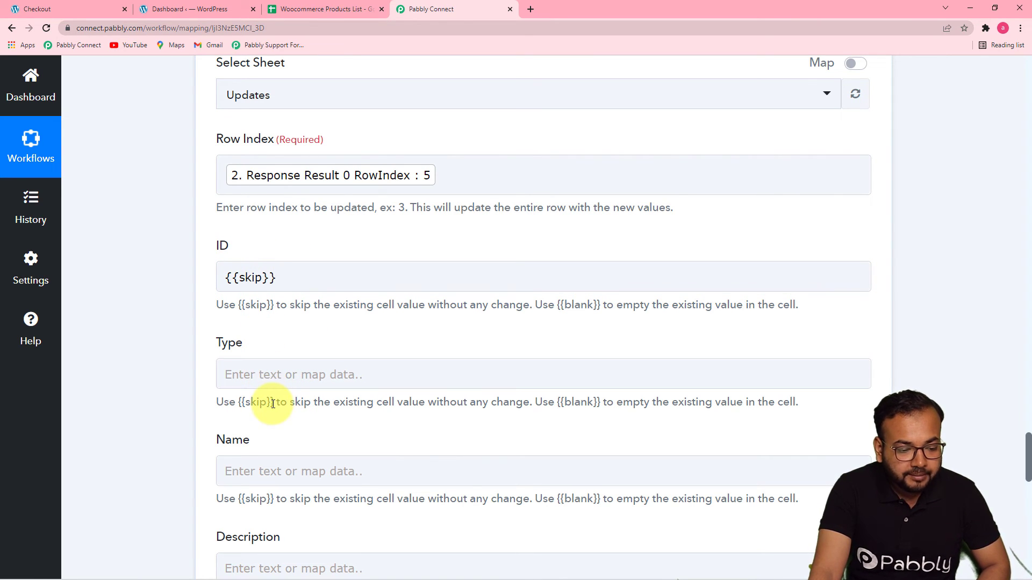
{"action": "right_click", "coordinate": [250, 407]}
{"action": "left_click", "coordinate": [262, 416]}
{"action": "left_click", "coordinate": [253, 371]}
{"action": "right_click", "coordinate": [254, 370]}
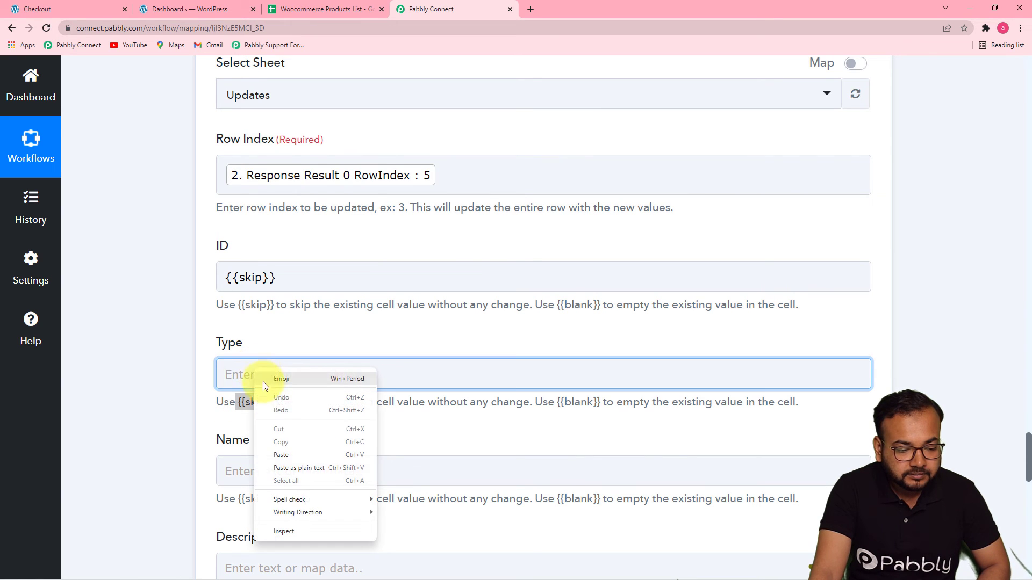
{"action": "left_click", "coordinate": [282, 454]}
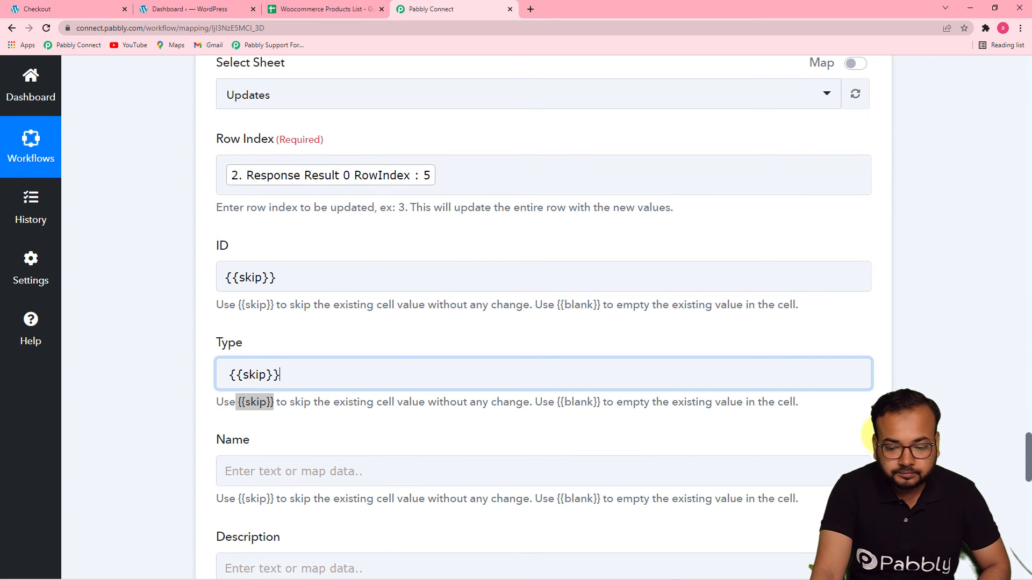
{"action": "left_click", "coordinate": [231, 372]}
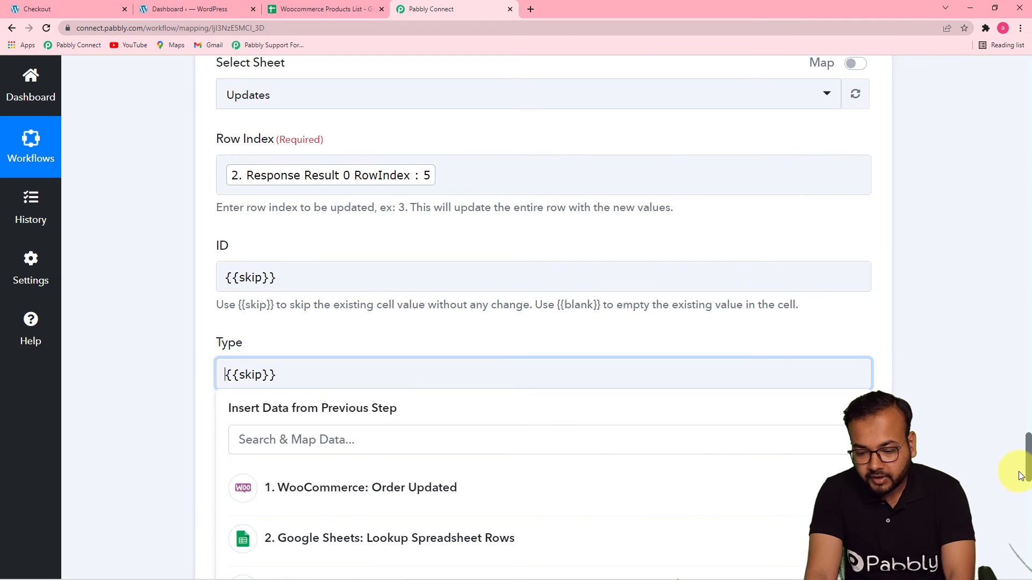
Review the remaining Update Row fields, the Stock column in the product spreadsheet, and the Number Formatter's subtraction result.
{"action": "scroll", "coordinate": [1028, 488], "scroll_direction": "down", "scroll_amount": 6}
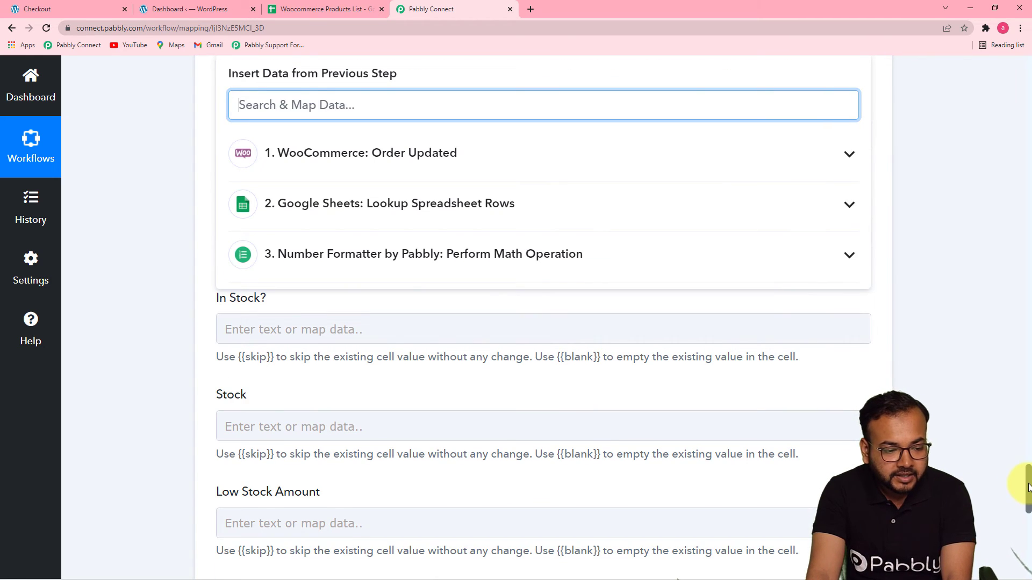
{"action": "left_click_drag", "start_coordinate": [1028, 488], "coordinate": [1027, 487]}
{"action": "left_click", "coordinate": [939, 300]}
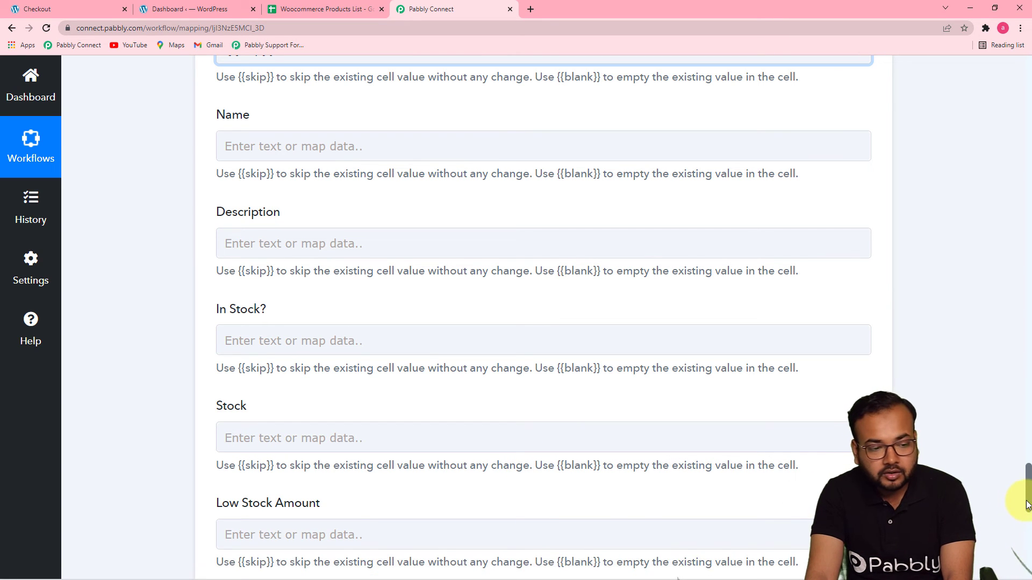
{"action": "left_click_drag", "start_coordinate": [1027, 503], "coordinate": [1027, 469]}
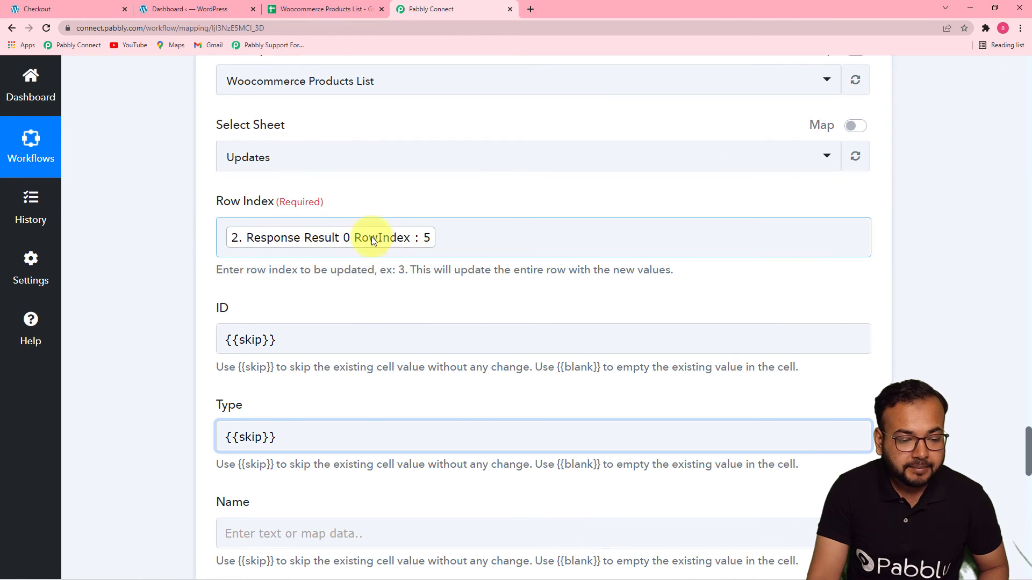
{"action": "left_click", "coordinate": [289, 14]}
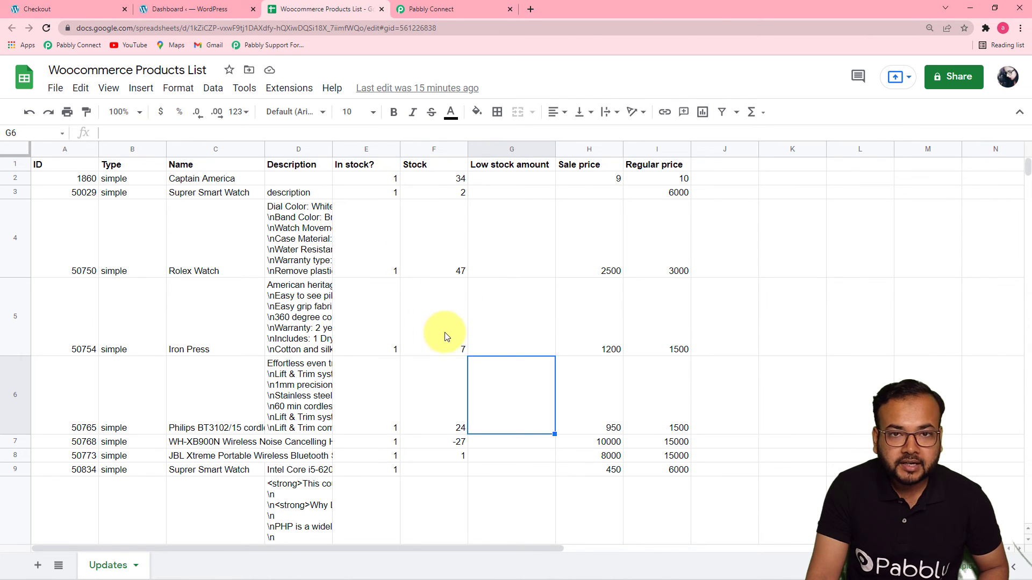
{"action": "left_click", "coordinate": [434, 8]}
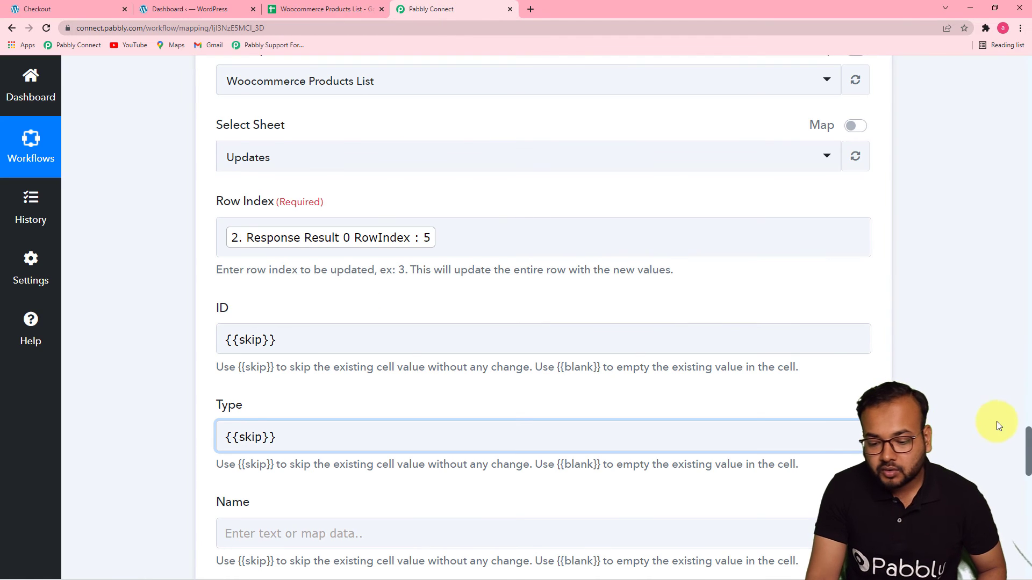
{"action": "scroll", "coordinate": [1027, 433], "scroll_direction": "down", "scroll_amount": 10}
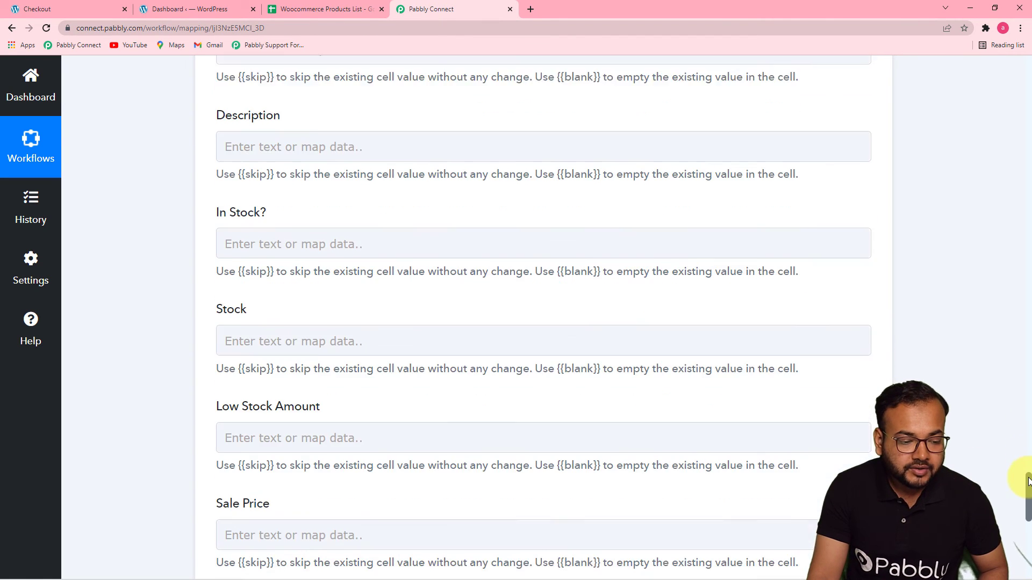
{"action": "scroll", "coordinate": [1024, 446], "scroll_direction": "up", "scroll_amount": 4}
{"action": "scroll", "coordinate": [1016, 419], "scroll_direction": "up", "scroll_amount": 15}
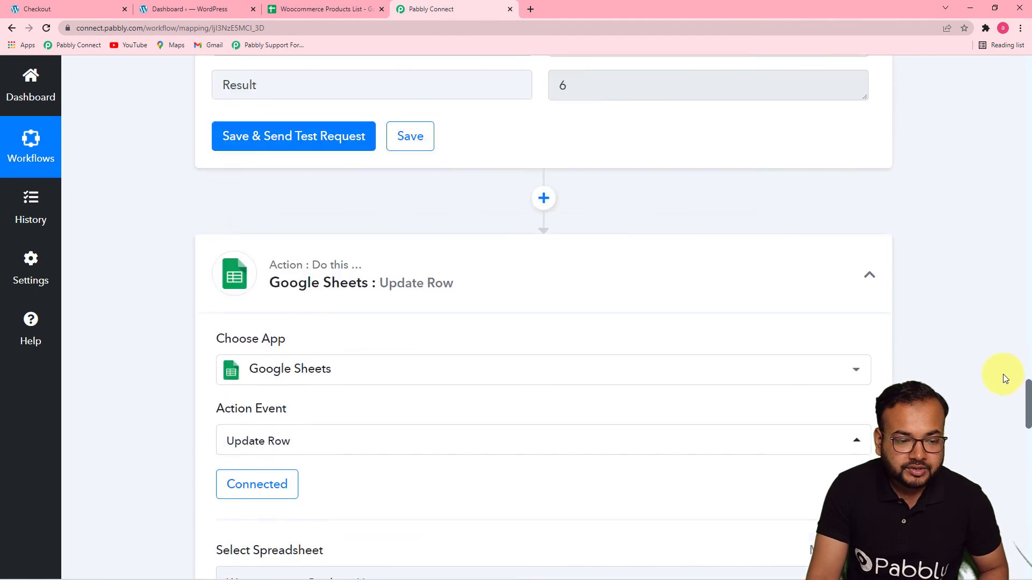
{"action": "scroll", "coordinate": [1000, 359], "scroll_direction": "up", "scroll_amount": 2}
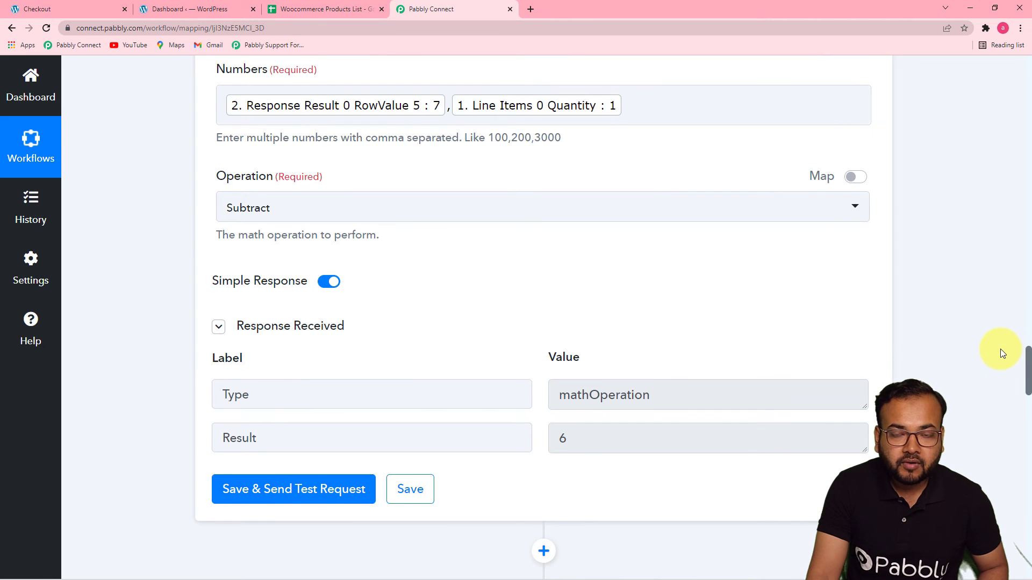
{"action": "scroll", "coordinate": [1000, 362], "scroll_direction": "down", "scroll_amount": 3}
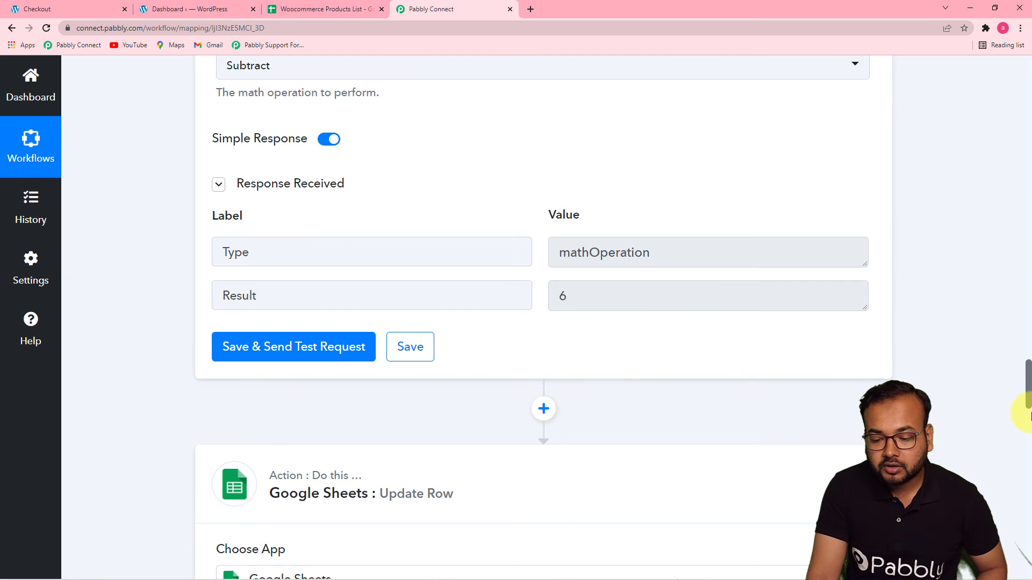
Map the Result of the Number Formatter's math operation into the Update Row step's Stock field.
{"action": "left_click_drag", "start_coordinate": [1030, 399], "coordinate": [1030, 508]}
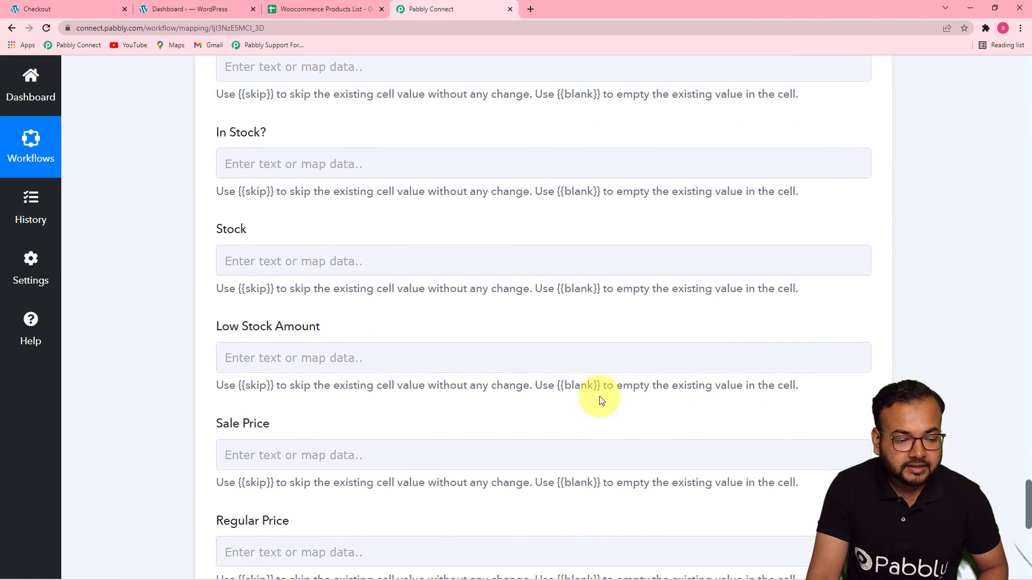
{"action": "left_click", "coordinate": [314, 261]}
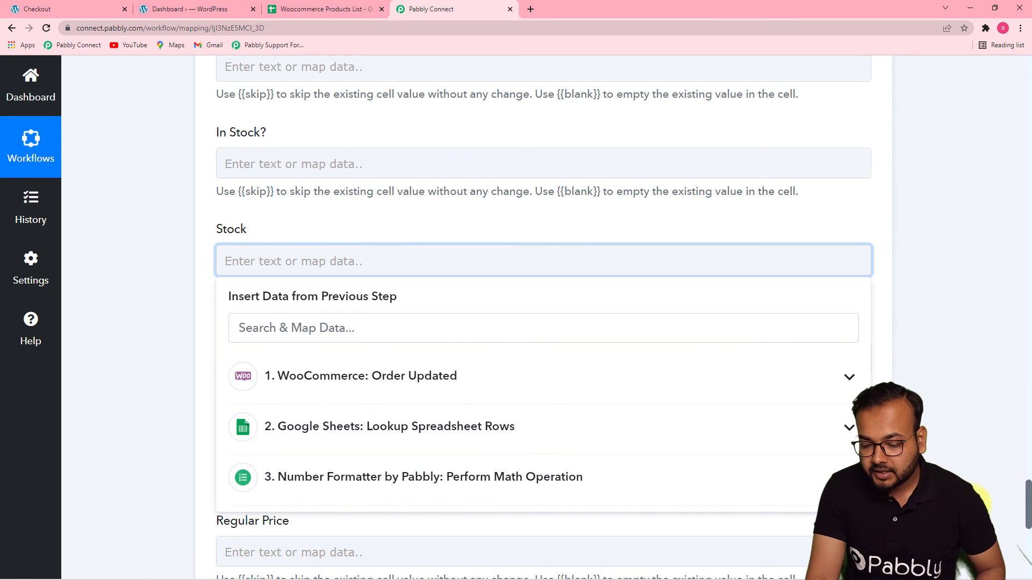
{"action": "left_click", "coordinate": [775, 487]}
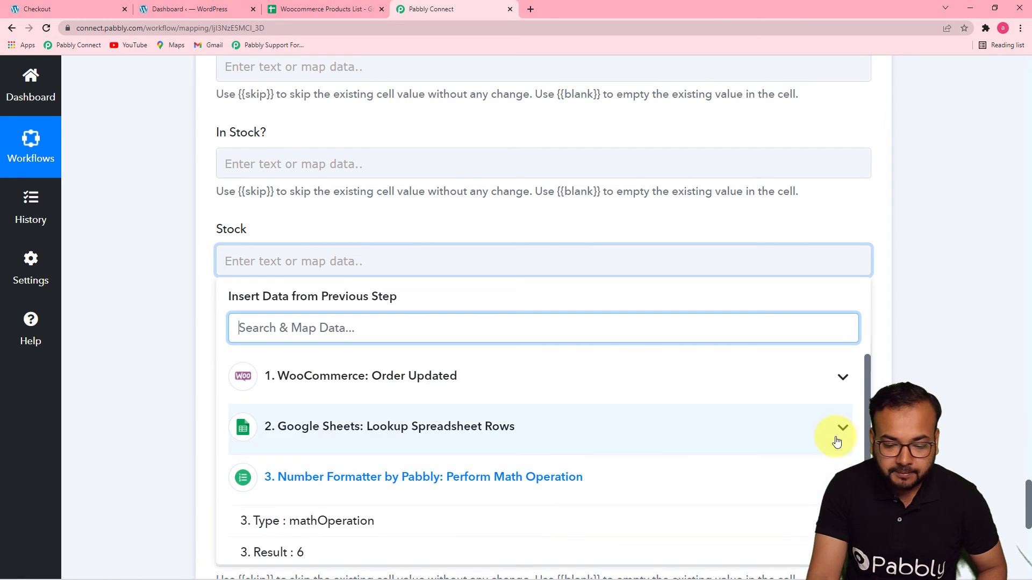
{"action": "scroll", "coordinate": [871, 410], "scroll_direction": "down", "scroll_amount": 1}
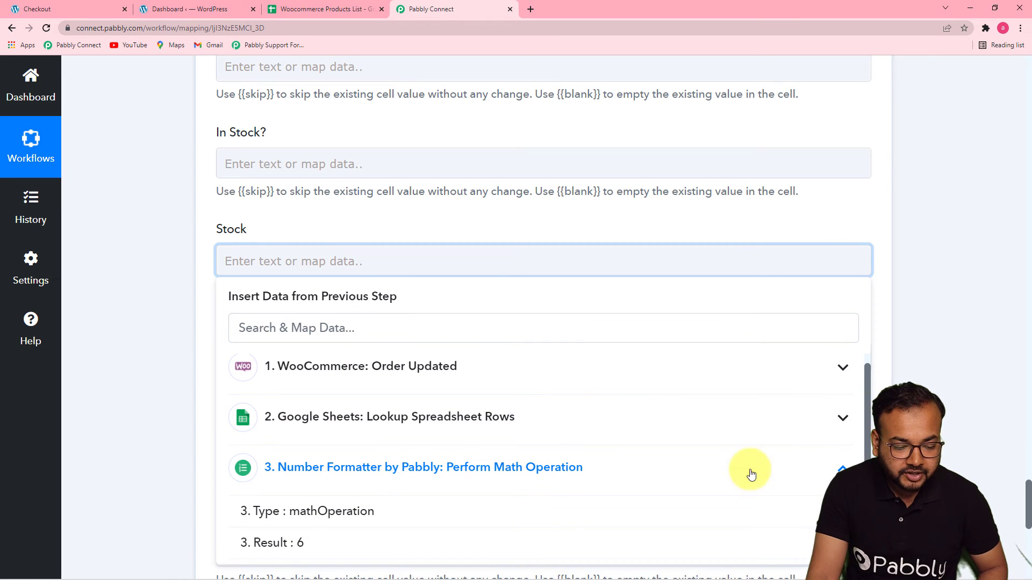
{"action": "left_click", "coordinate": [298, 545]}
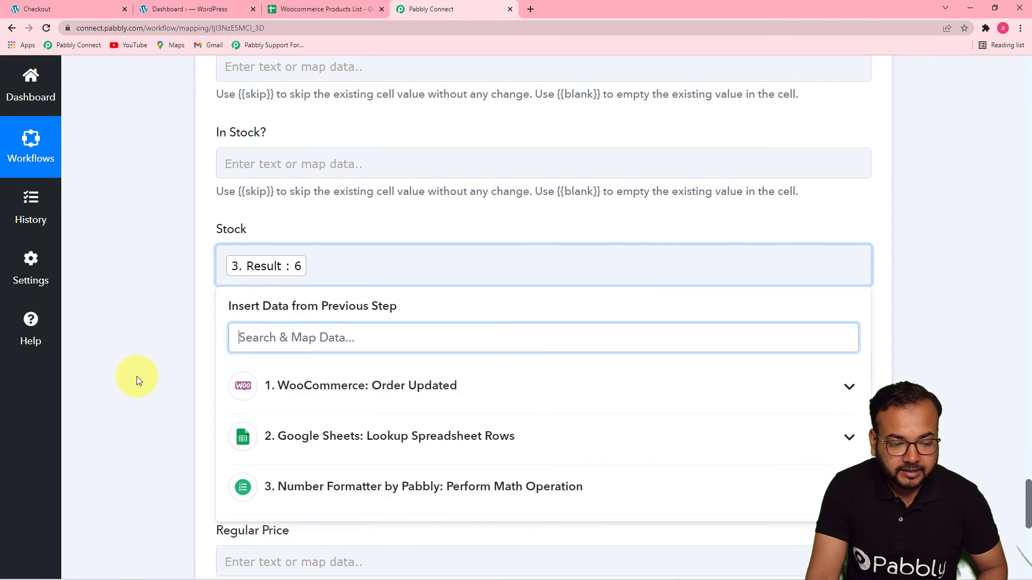
{"action": "left_click", "coordinate": [139, 376]}
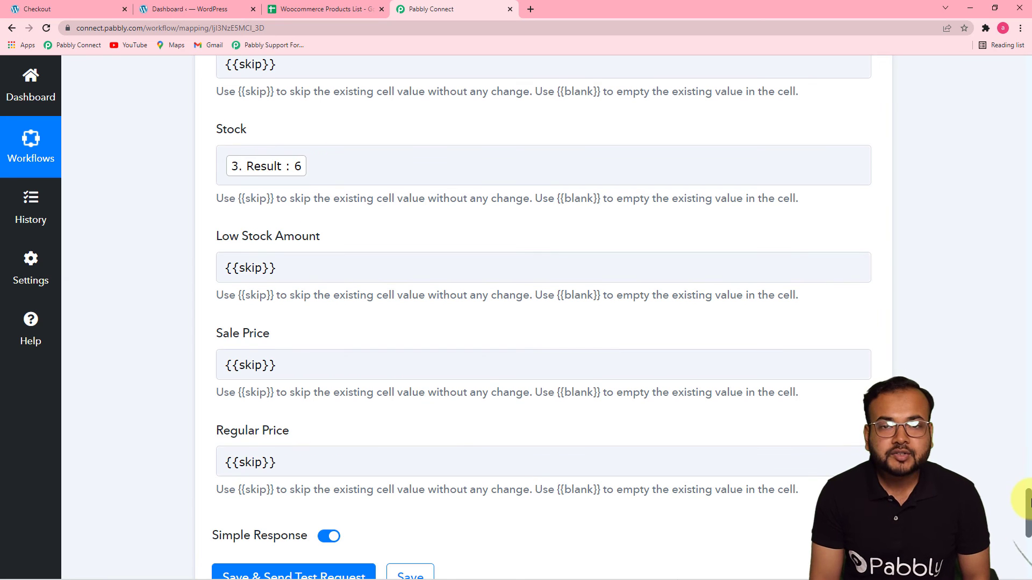
Save the Update Row step and send a test request, checking the Iron Press stock in the spreadsheet before and after.
{"action": "left_click_drag", "start_coordinate": [1026, 499], "coordinate": [1028, 540]}
{"action": "left_click", "coordinate": [229, 192]}
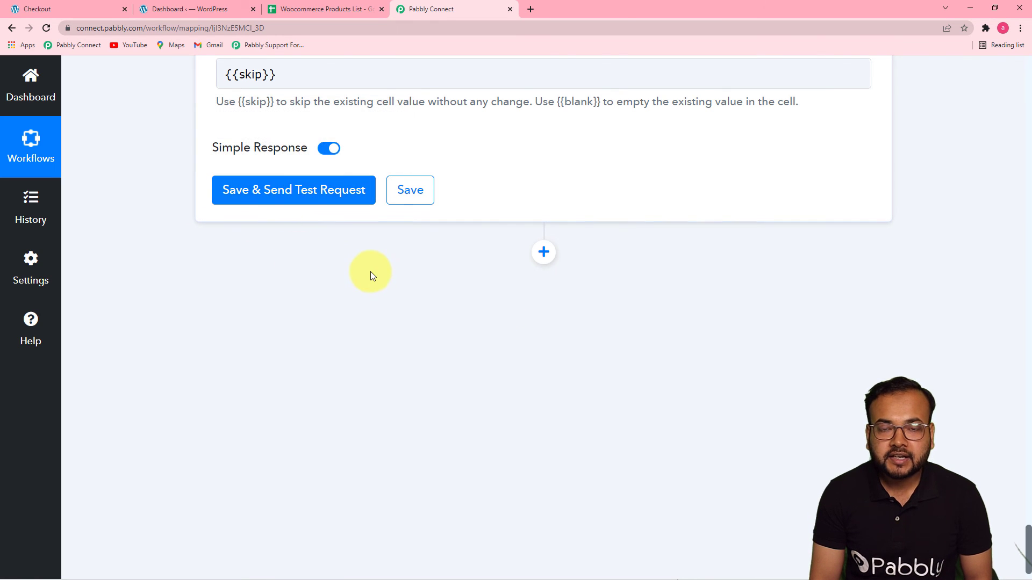
{"action": "left_click", "coordinate": [342, 7]}
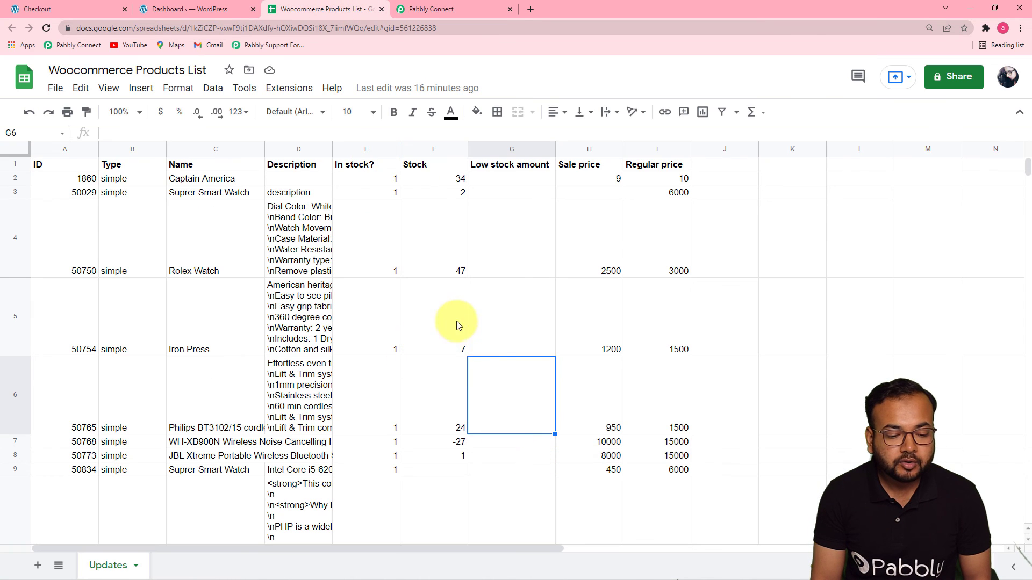
{"action": "left_click", "coordinate": [427, 7]}
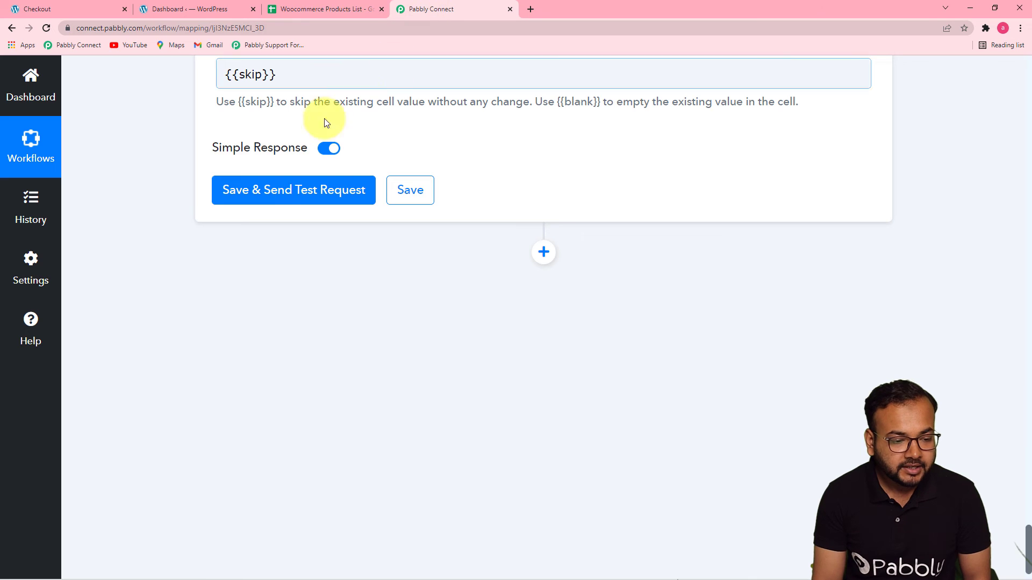
{"action": "left_click", "coordinate": [265, 197]}
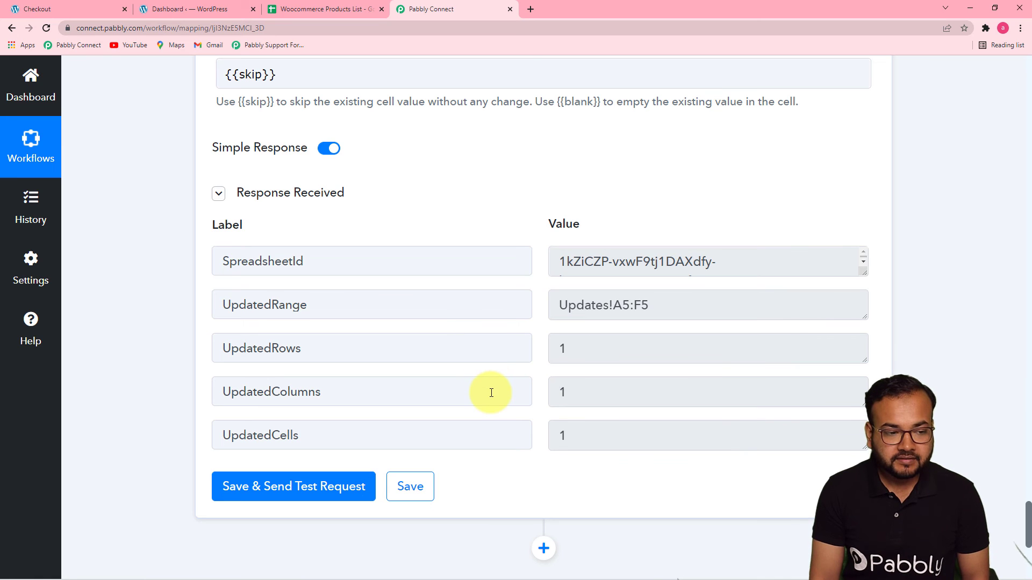
{"action": "left_click", "coordinate": [315, 11]}
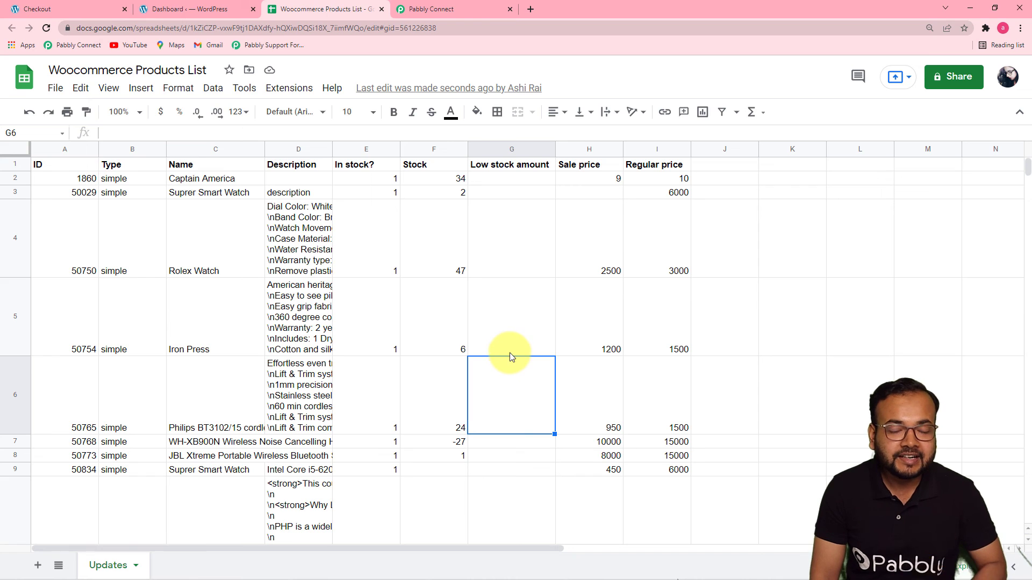
{"action": "left_click", "coordinate": [466, 7]}
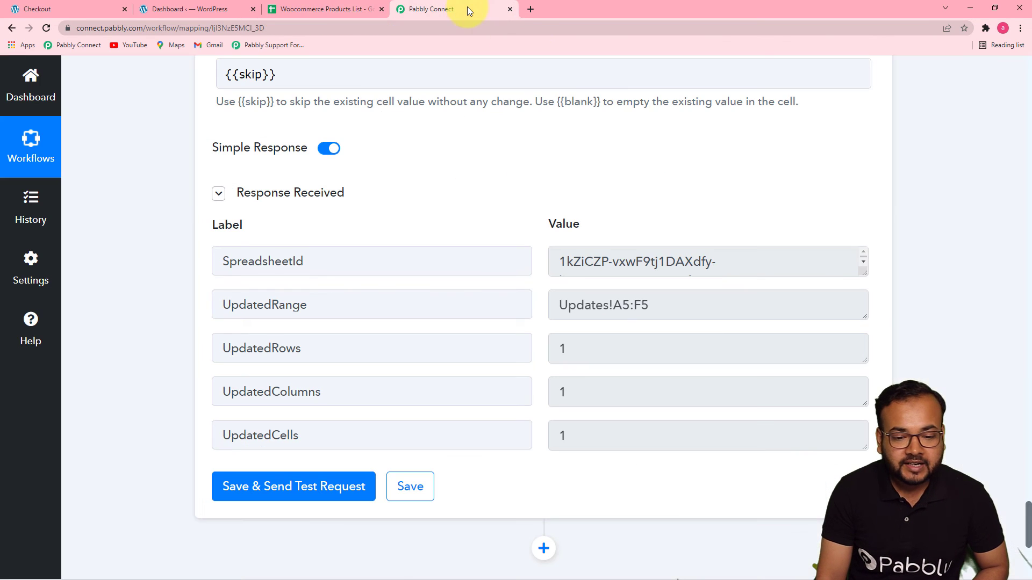
Review the whole workflow from the WooCommerce trigger through the row update response, and check the Iron Press stock in the spreadsheet.
{"action": "scroll", "coordinate": [1024, 263], "scroll_direction": "up", "scroll_amount": 10}
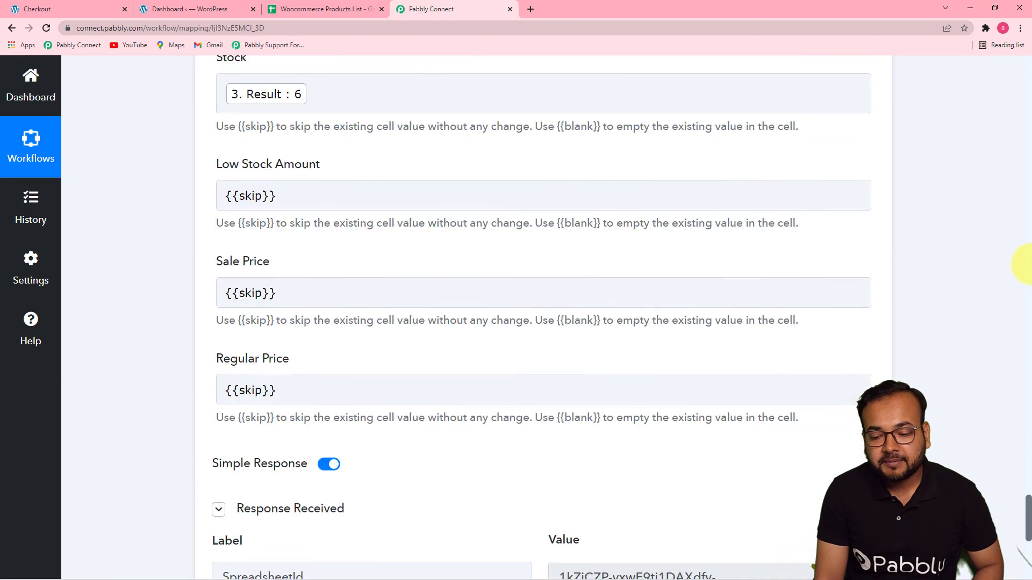
{"action": "scroll", "coordinate": [1028, 438], "scroll_direction": "up", "scroll_amount": 8}
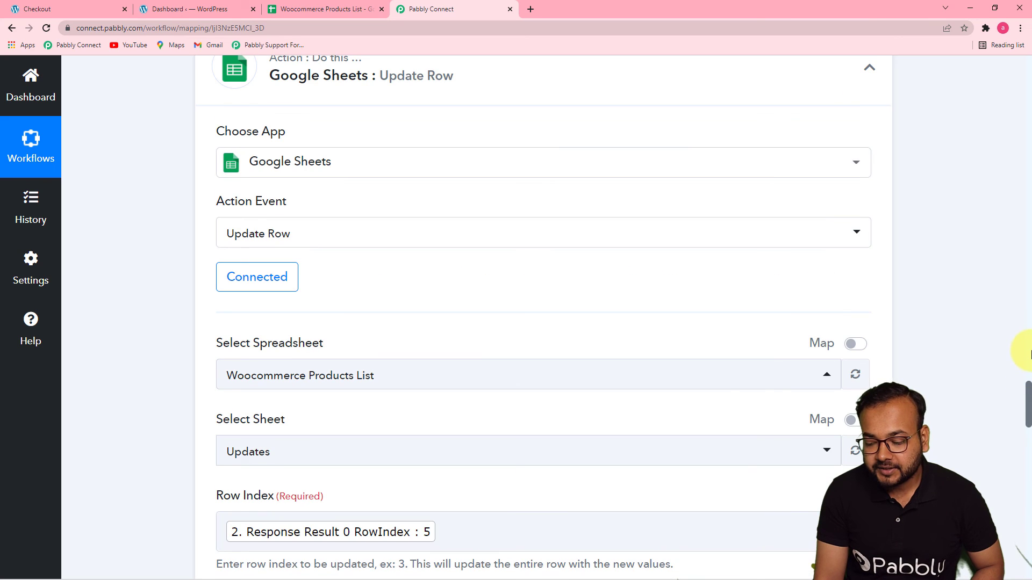
{"action": "scroll", "coordinate": [1029, 248], "scroll_direction": "up", "scroll_amount": 10}
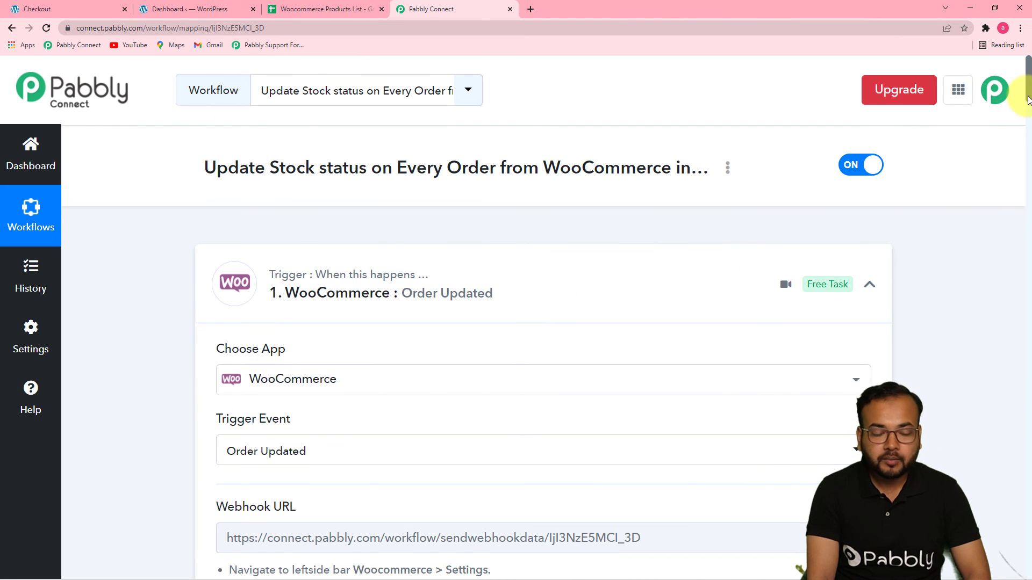
{"action": "scroll", "coordinate": [1028, 108], "scroll_direction": "down", "scroll_amount": 4}
{"action": "left_click_drag", "start_coordinate": [1028, 118], "coordinate": [1028, 212]}
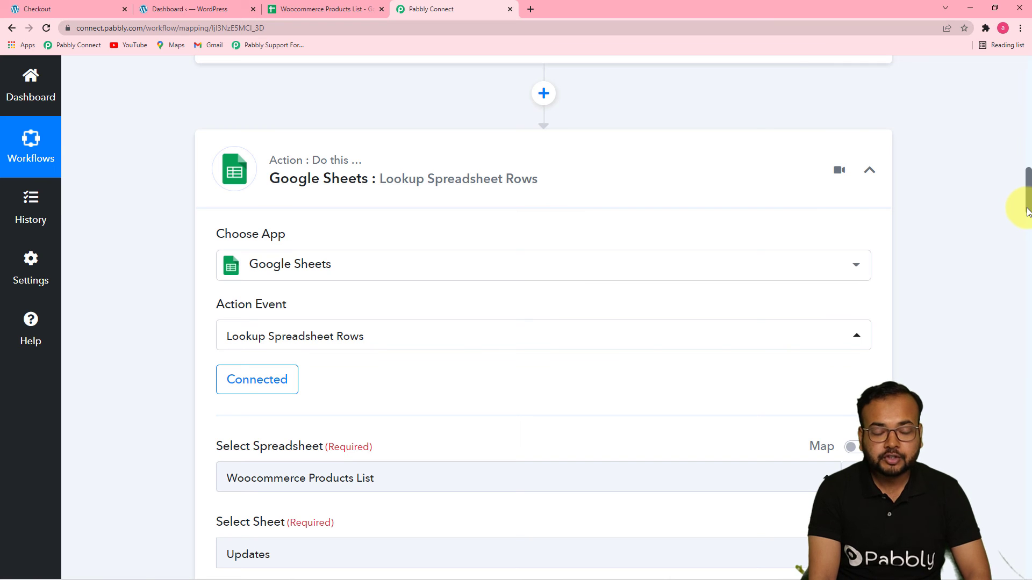
{"action": "left_click_drag", "start_coordinate": [1027, 212], "coordinate": [1028, 355]}
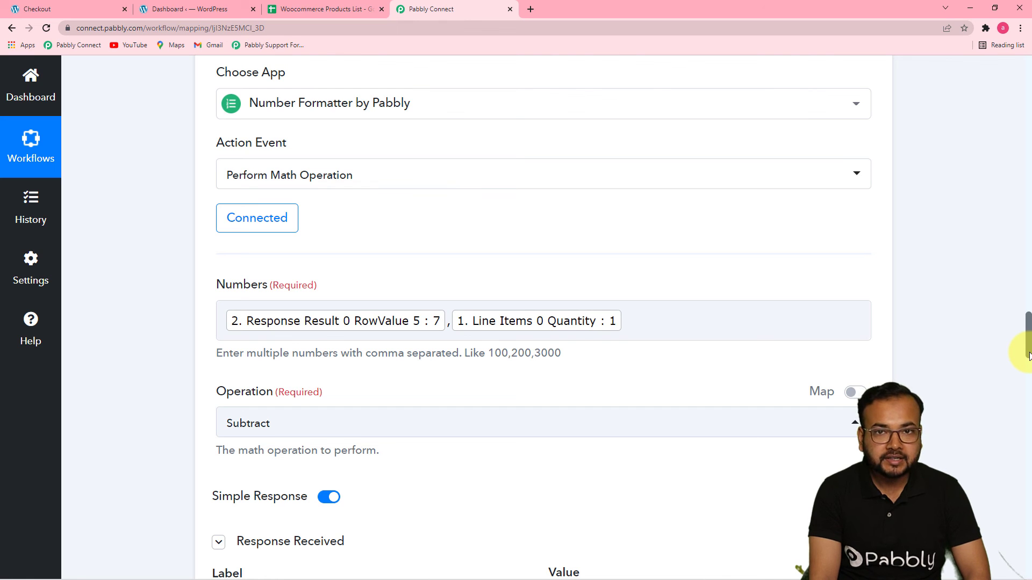
{"action": "left_click_drag", "start_coordinate": [1029, 354], "coordinate": [1028, 385]}
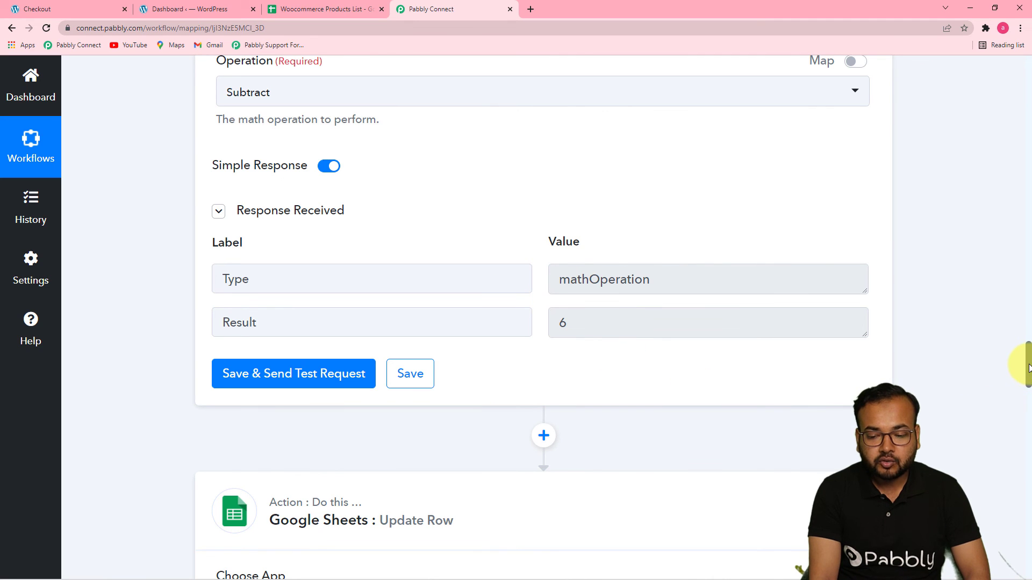
{"action": "left_click_drag", "start_coordinate": [1028, 371], "coordinate": [1021, 462]}
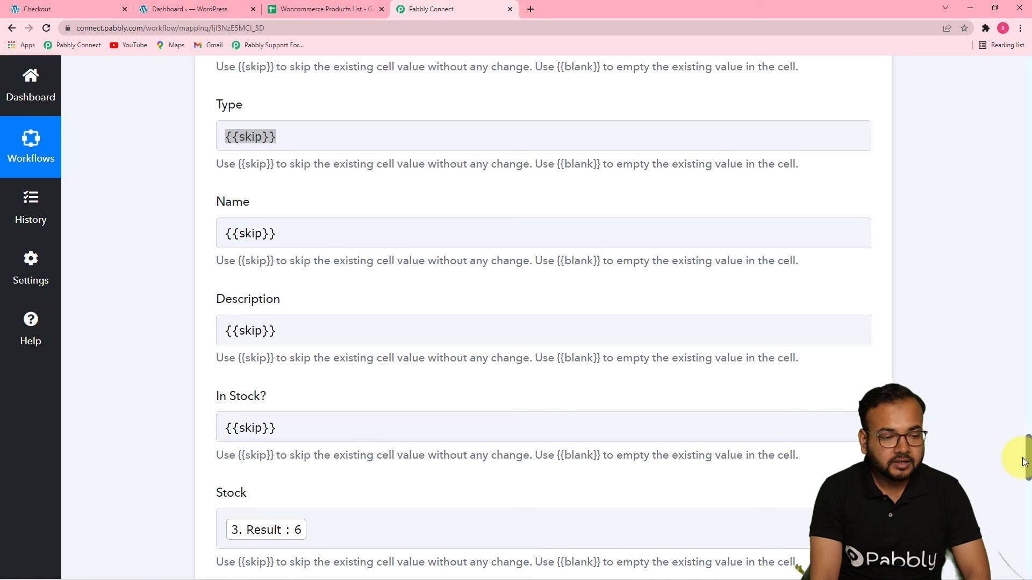
{"action": "left_click_drag", "start_coordinate": [1024, 461], "coordinate": [1022, 506]}
{"action": "scroll", "coordinate": [1019, 532], "scroll_direction": "down", "scroll_amount": 1}
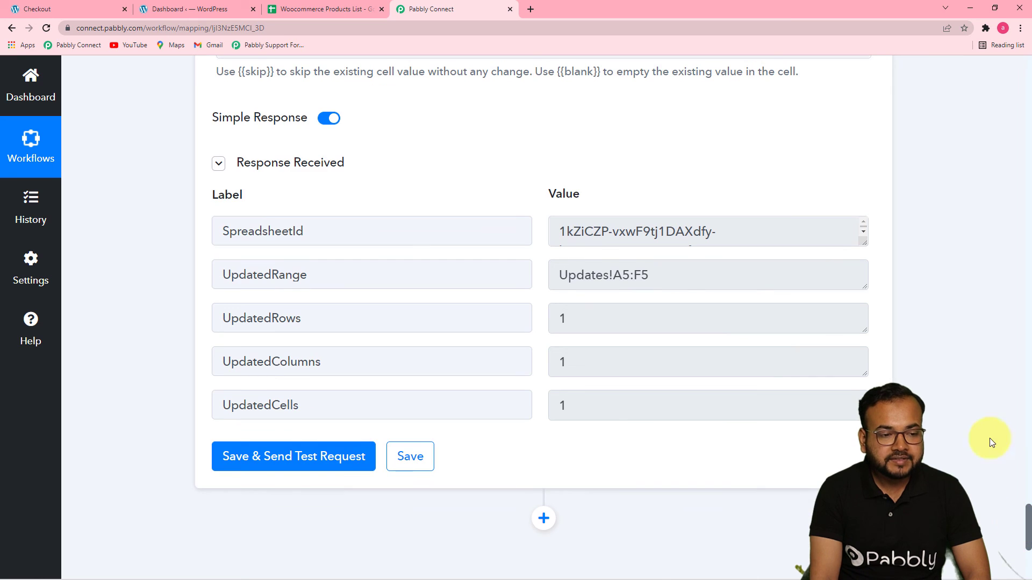
{"action": "left_click", "coordinate": [334, 9]}
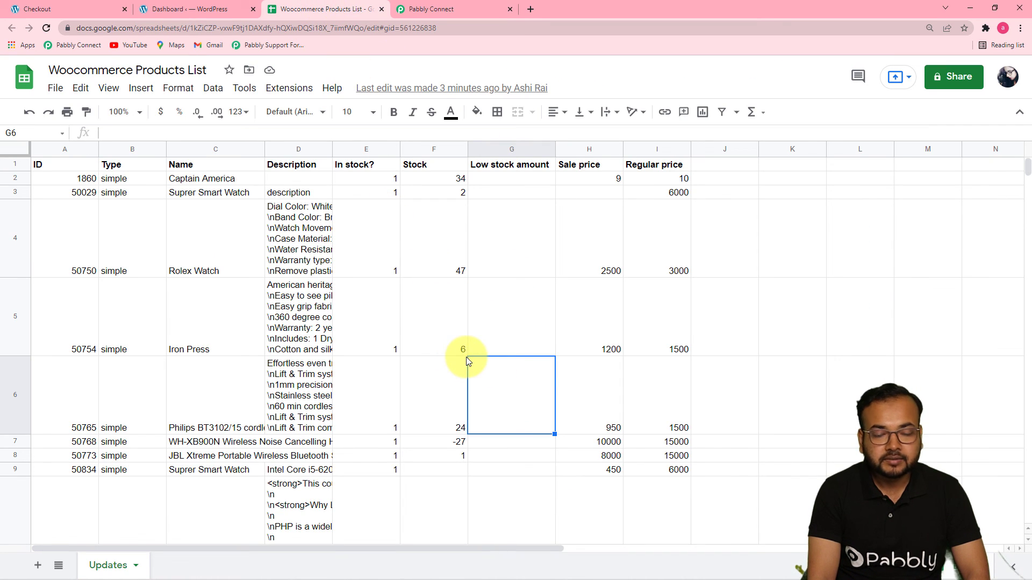
{"action": "left_click", "coordinate": [406, 9]}
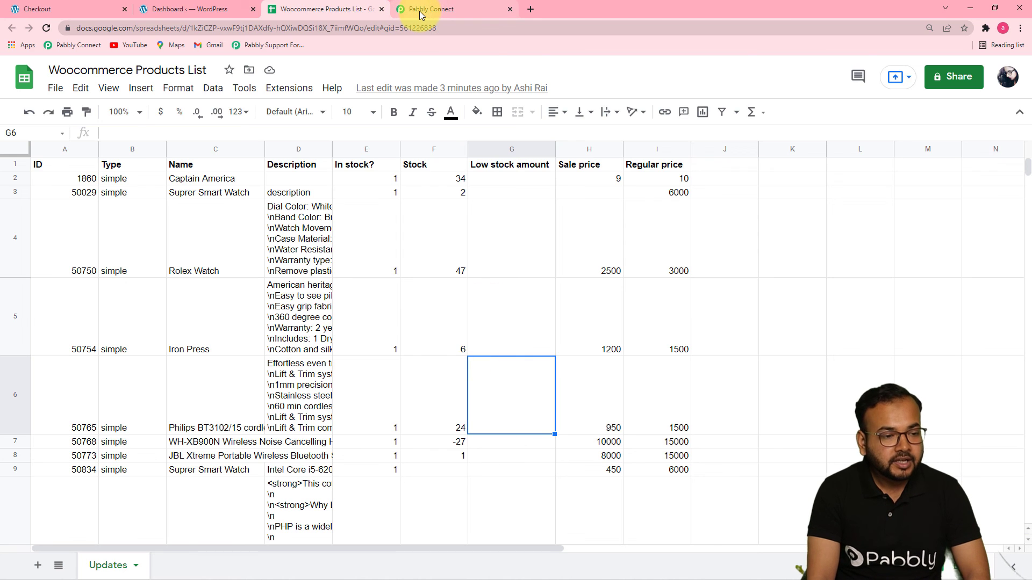